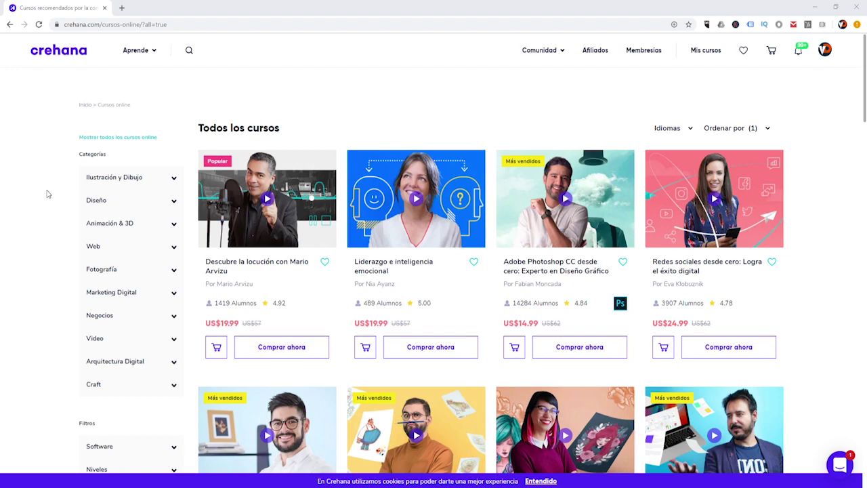
Step: Scroll down and back up through the current Crehana page
scroll(47, 188, "down", 2)
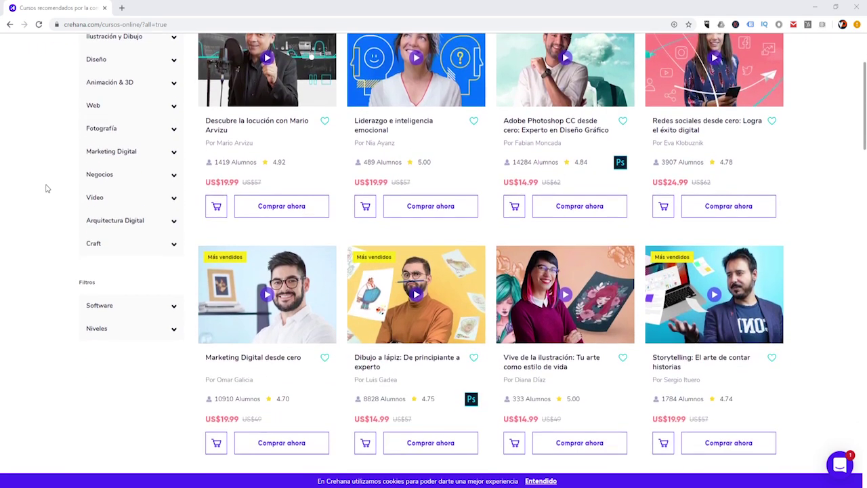
scroll(46, 189, "down", 1)
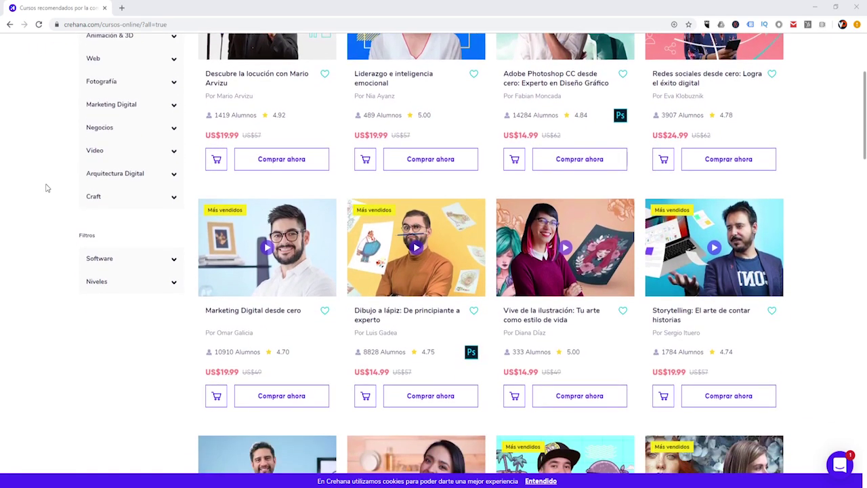
scroll(47, 188, "down", 1)
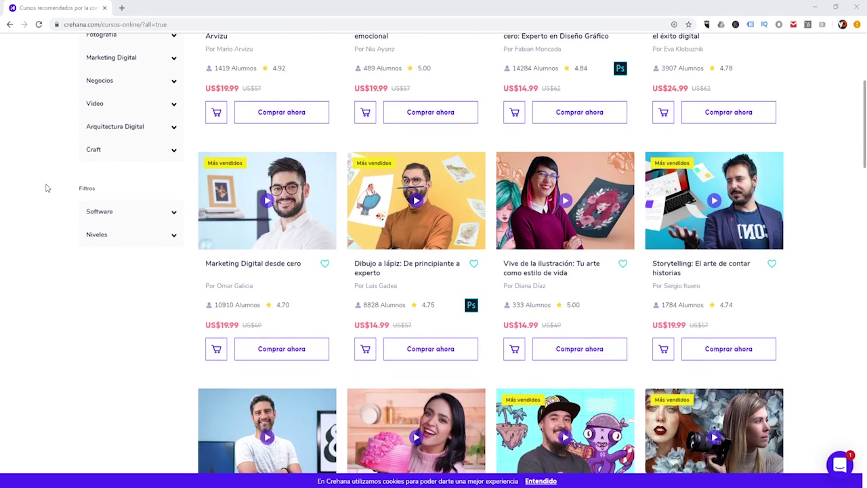
scroll(47, 188, "down", 1)
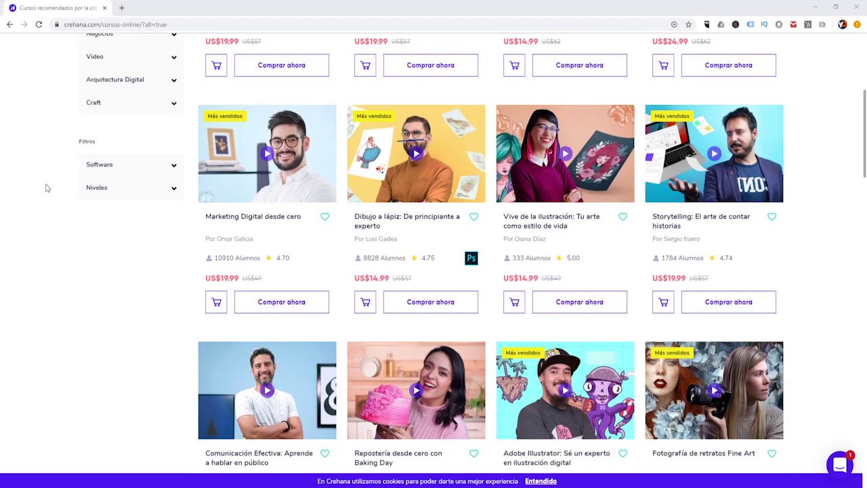
scroll(46, 189, "down", 1)
scroll(47, 188, "down", 1)
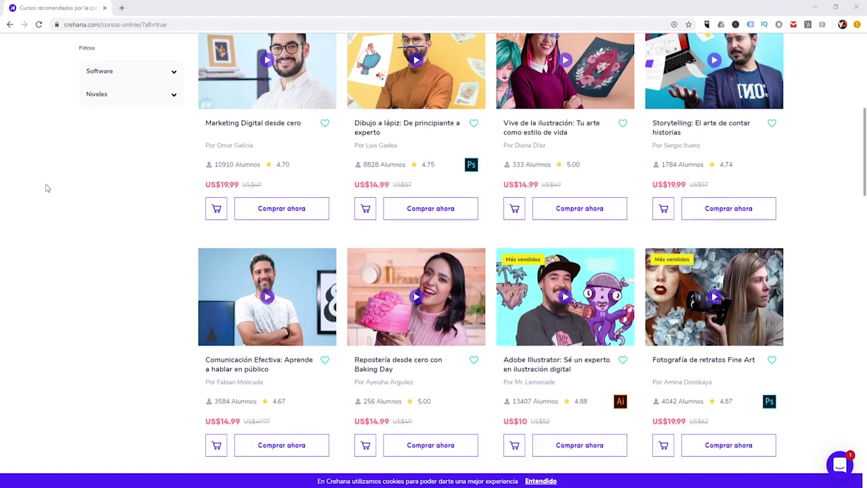
scroll(46, 188, "down", 1)
scroll(46, 189, "down", 1)
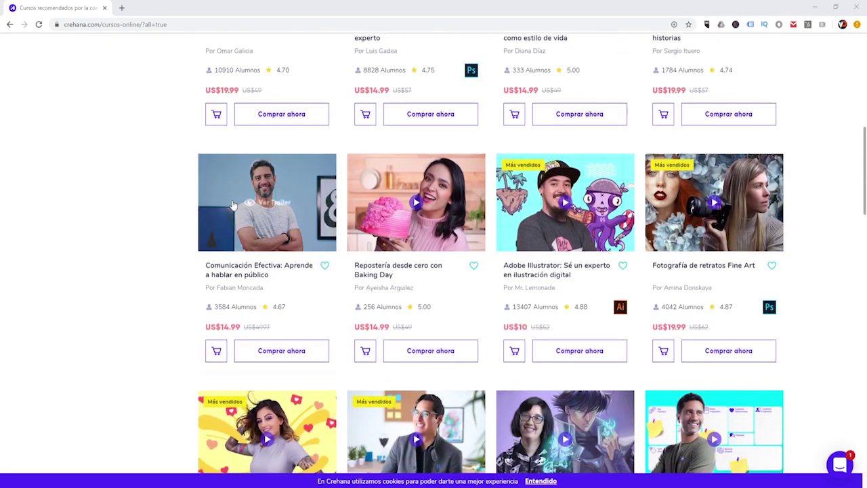
scroll(115, 243, "down", 1)
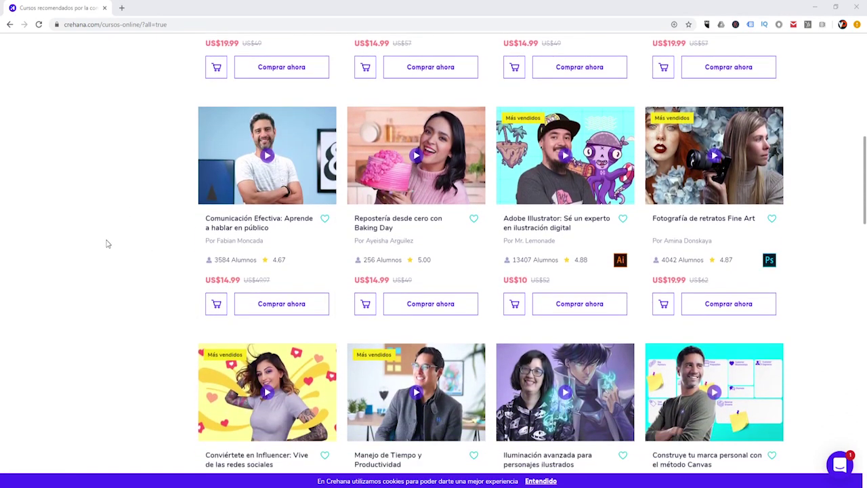
scroll(107, 243, "up", 2)
scroll(59, 262, "up", 1)
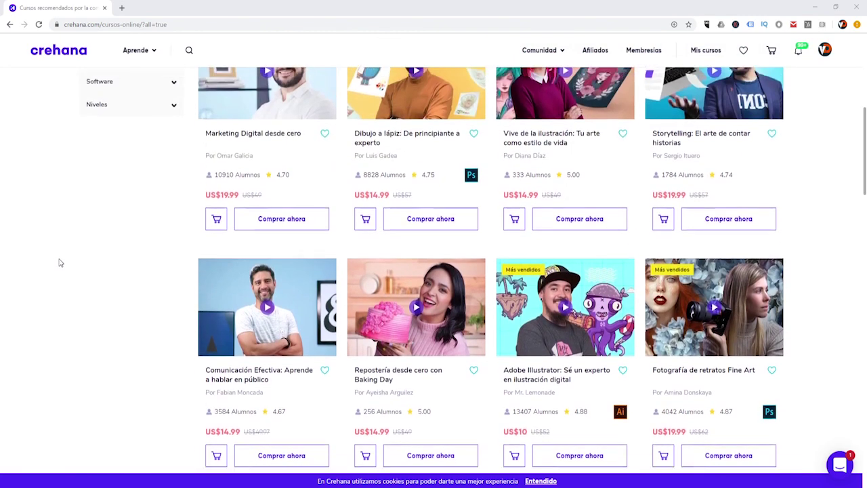
scroll(59, 262, "up", 2)
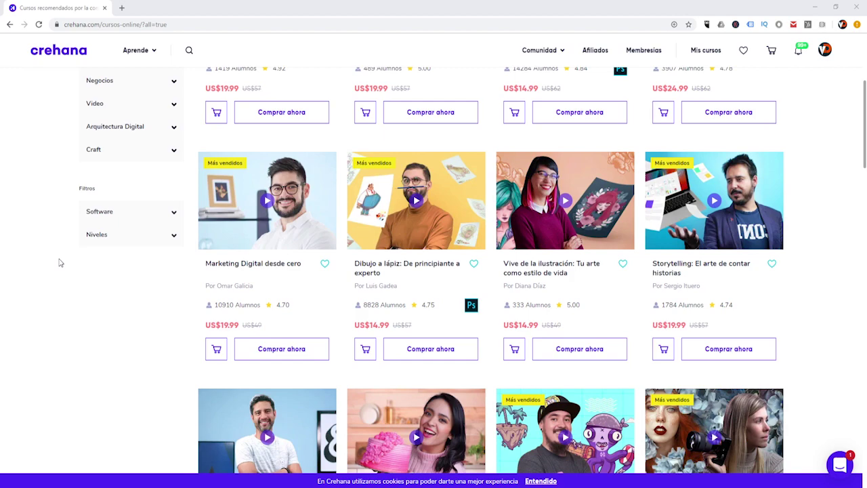
scroll(59, 262, "up", 1)
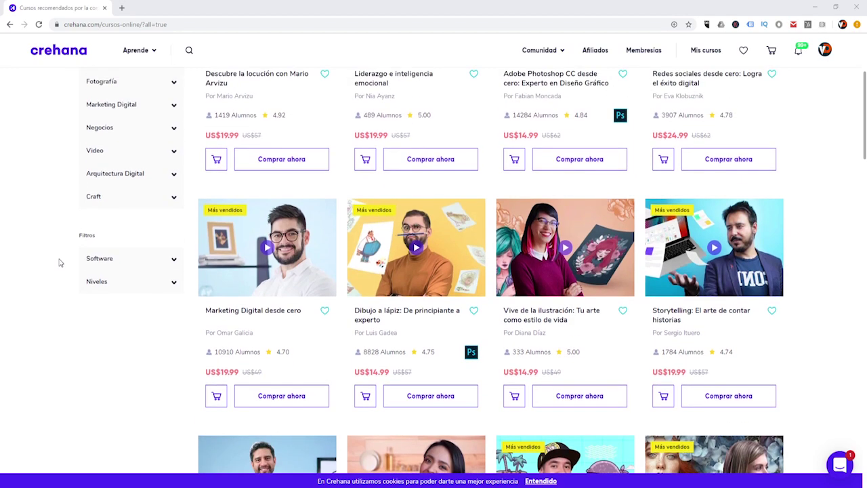
scroll(61, 260, "up", 3)
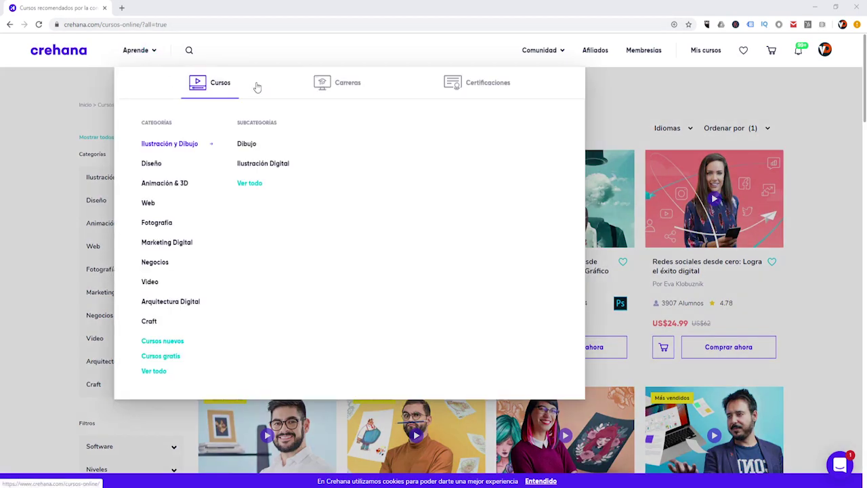
Step: Open Aprende > Carreras and browse the 'Conoce todas nuestras carreras' grid
left_click(327, 84)
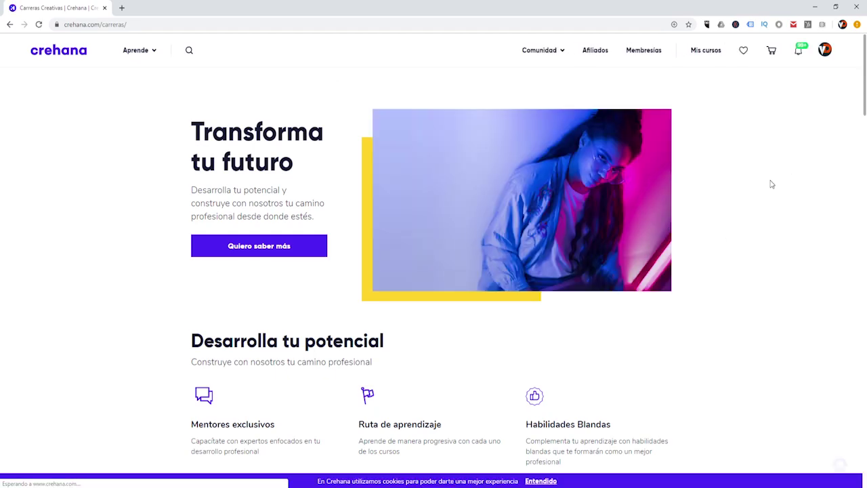
scroll(770, 188, "down", 2)
scroll(770, 183, "down", 2)
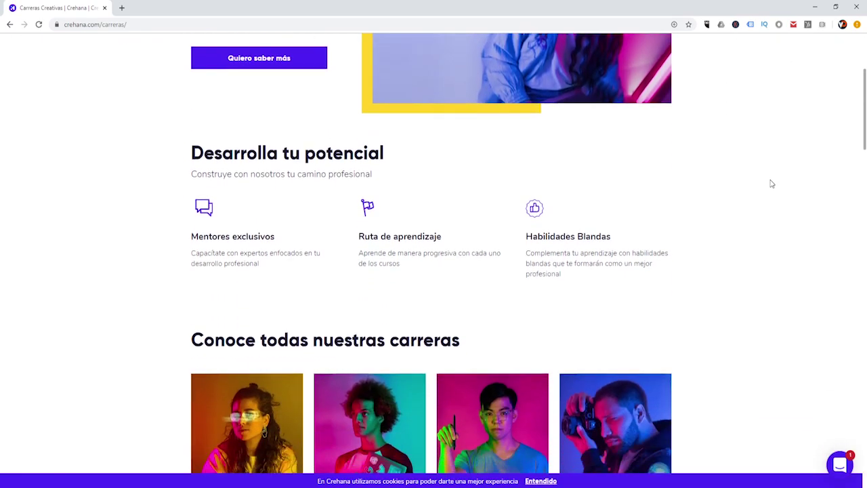
scroll(770, 183, "down", 1)
scroll(771, 184, "down", 1)
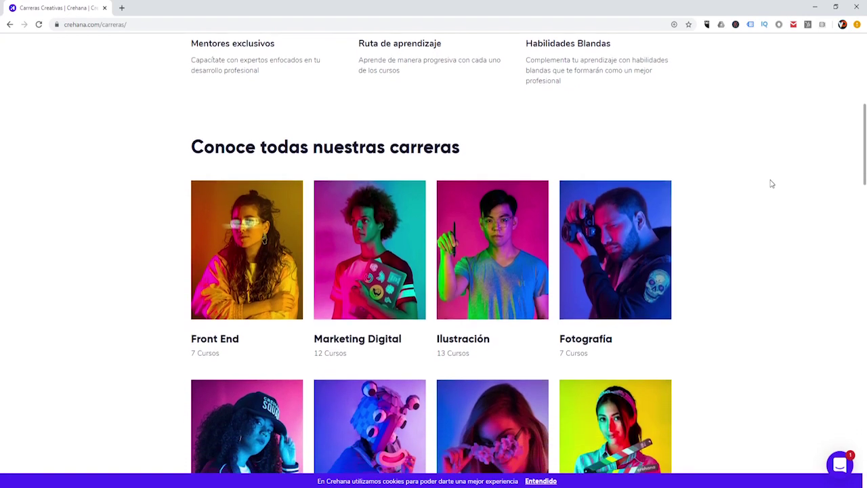
scroll(770, 184, "down", 1)
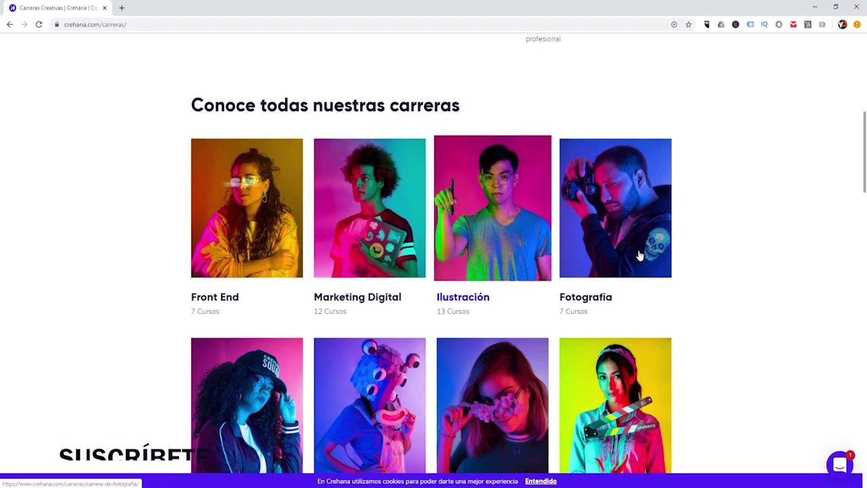
scroll(731, 227, "down", 3)
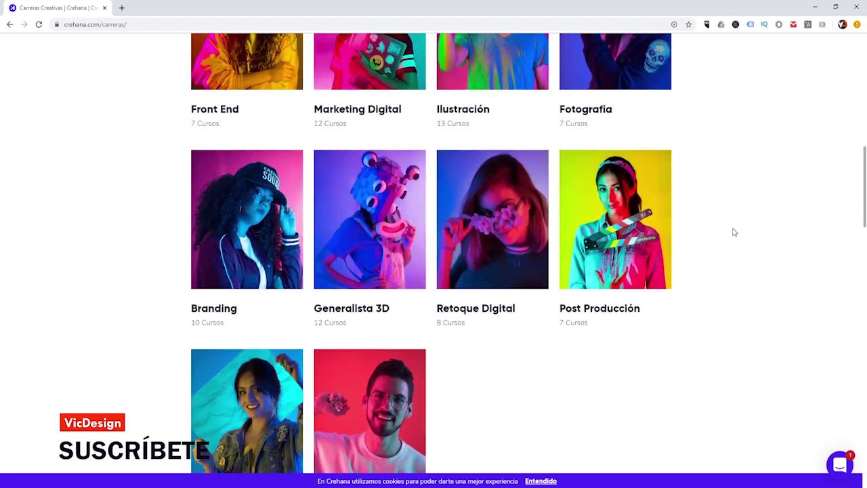
scroll(731, 232, "up", 1)
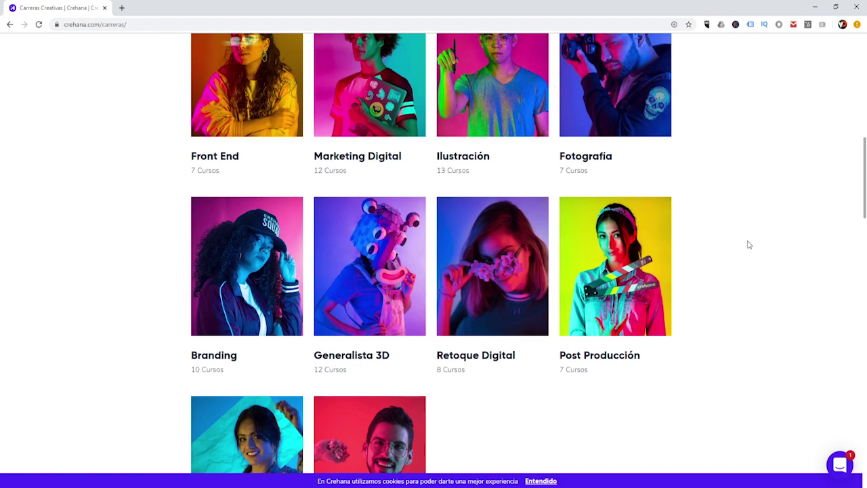
scroll(738, 258, "down", 2)
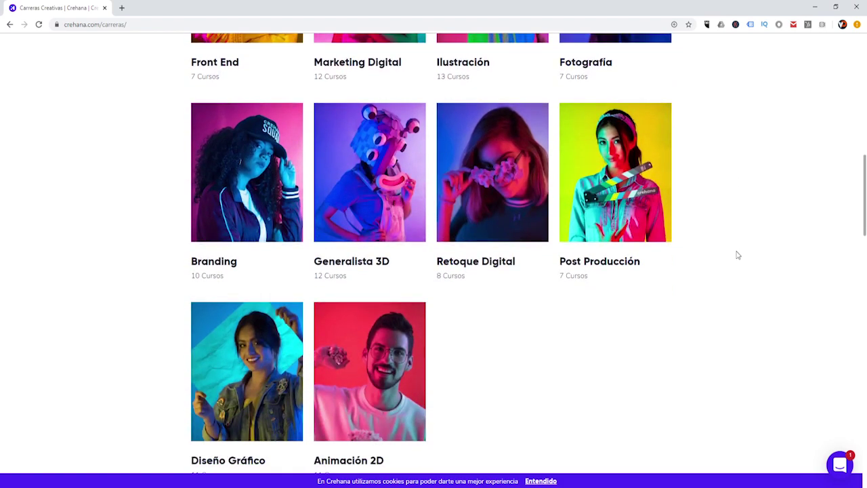
scroll(738, 255, "down", 2)
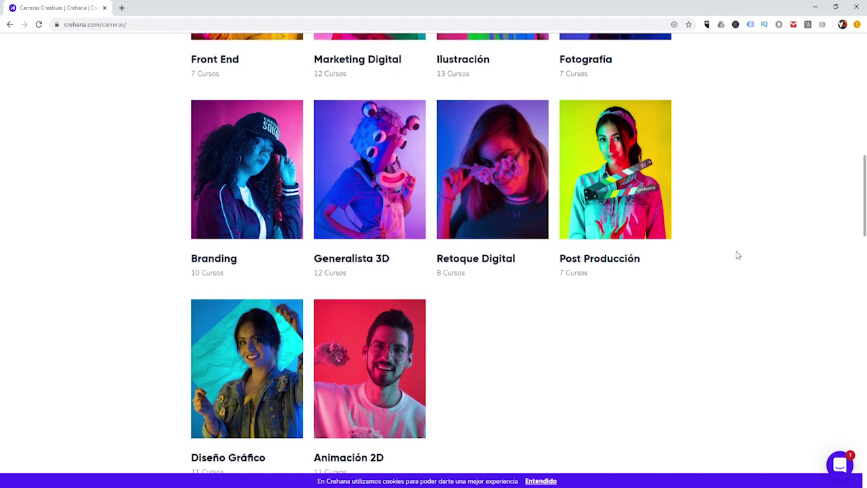
scroll(738, 256, "down", 1)
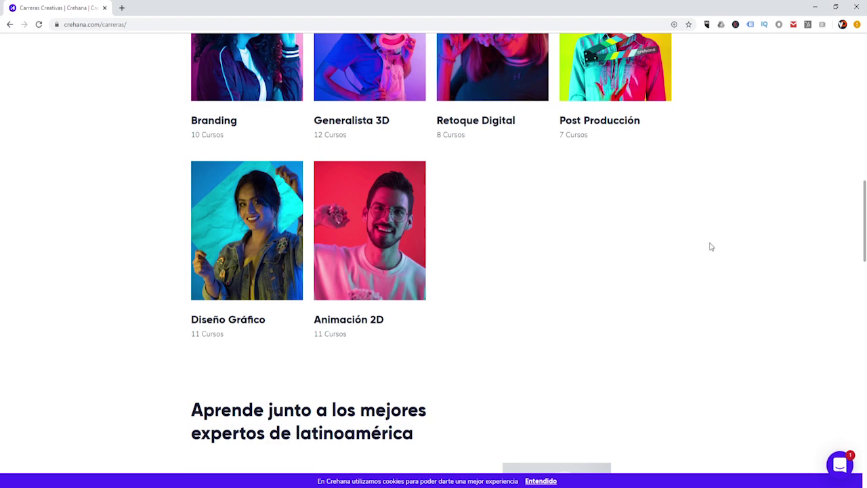
scroll(710, 271, "up", 4)
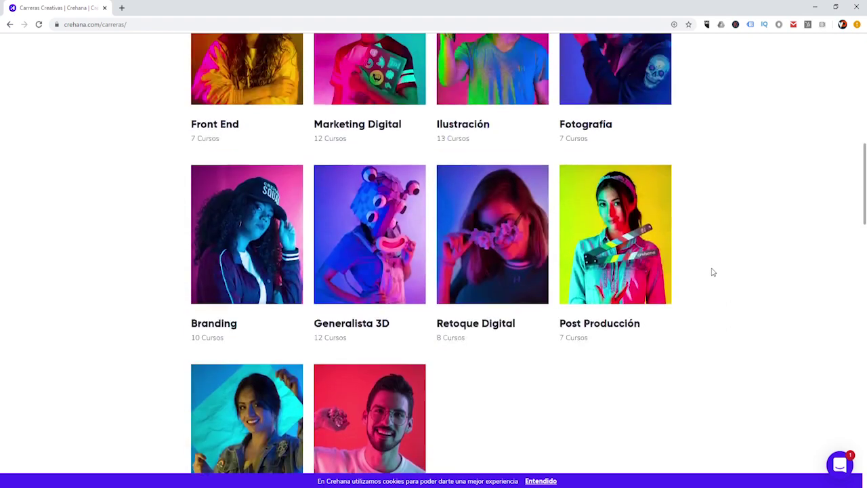
scroll(772, 278, "up", 2)
scroll(772, 277, "up", 1)
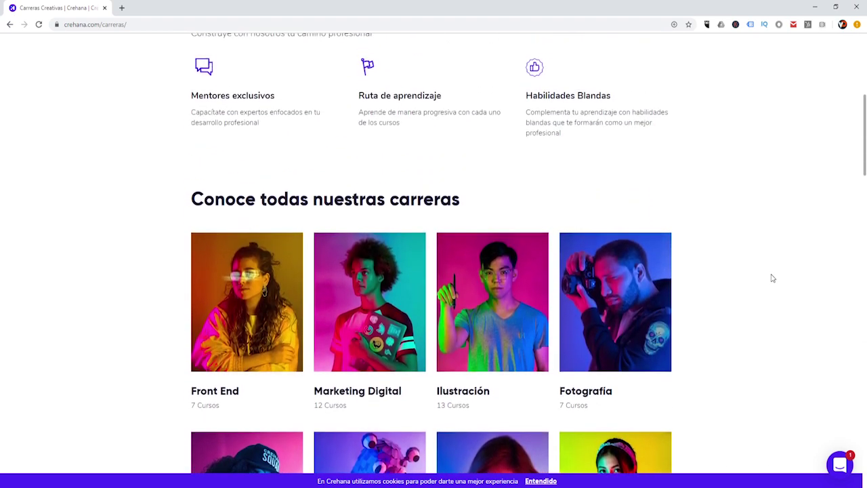
scroll(772, 278, "down", 1)
scroll(772, 278, "up", 2)
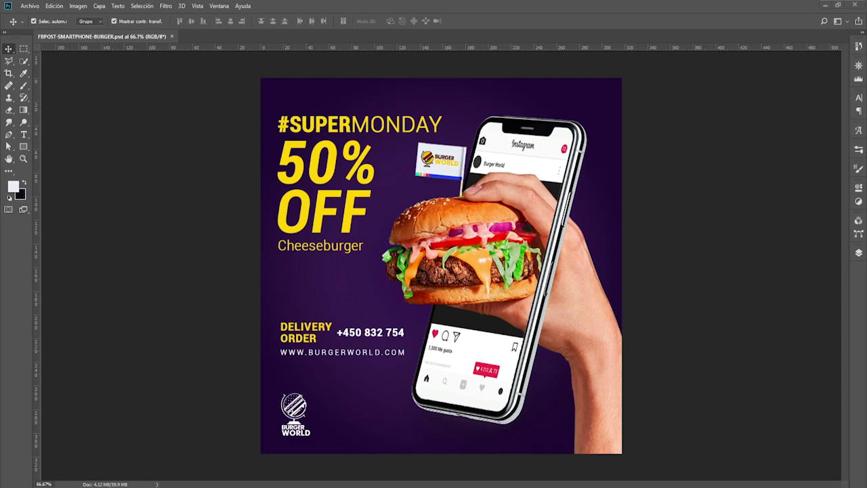
Step: Create a new document from the 1200 × 1200 px preset with resolution set to 96
left_click(29, 6)
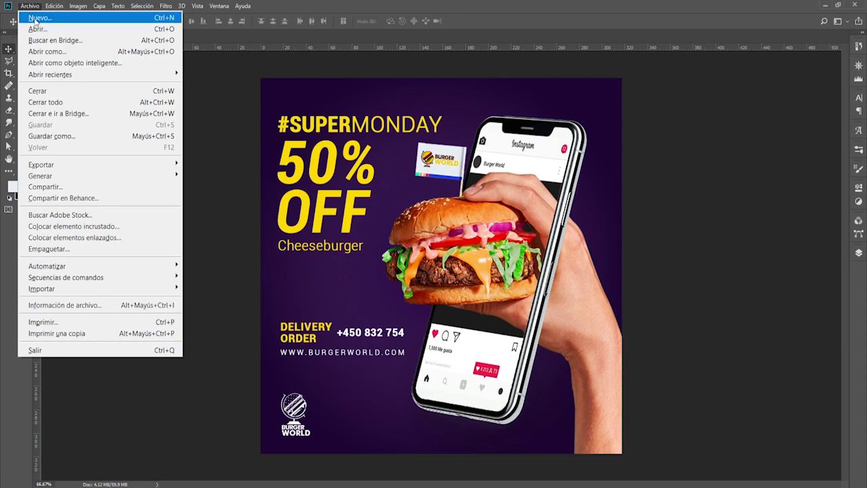
left_click(29, 5)
key("ctrl+n")
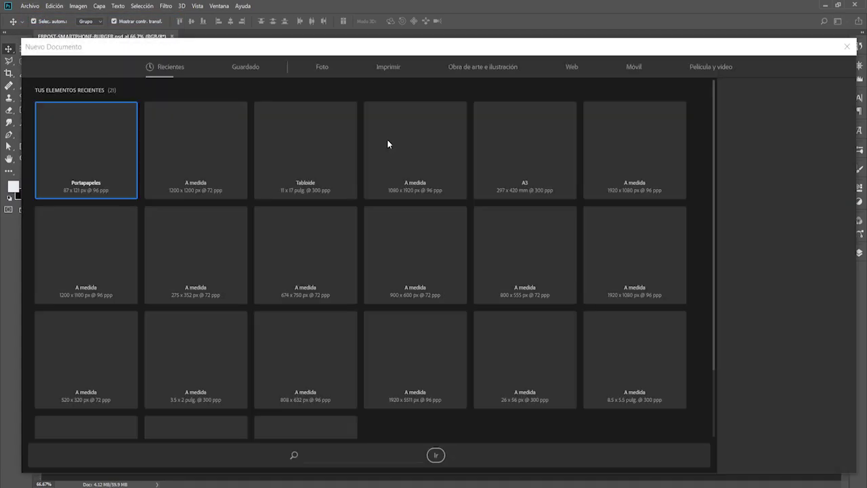
left_click(208, 162)
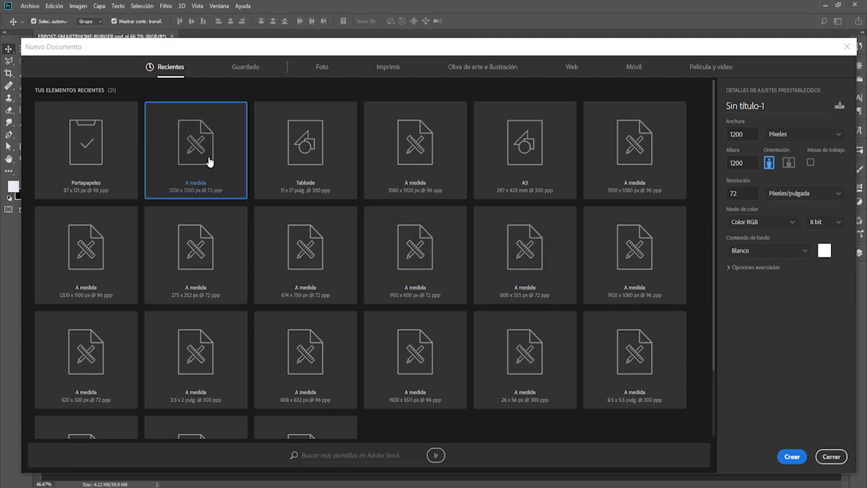
left_click(740, 135)
left_click(792, 139)
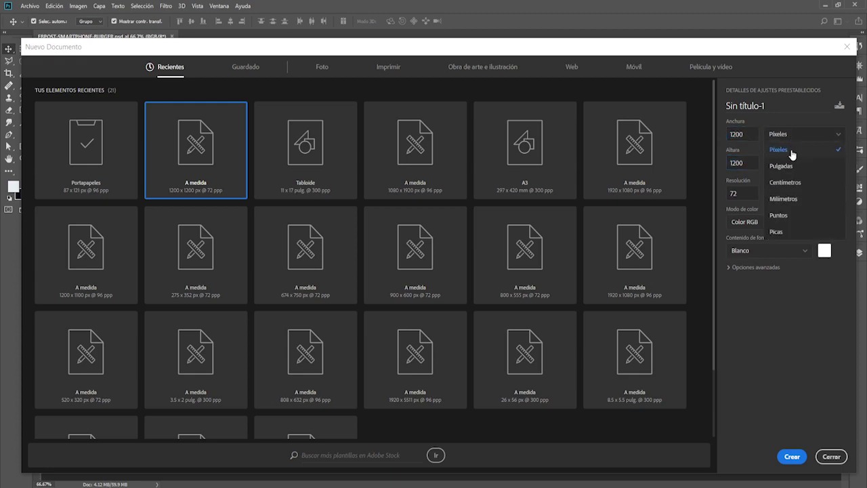
left_click(743, 194)
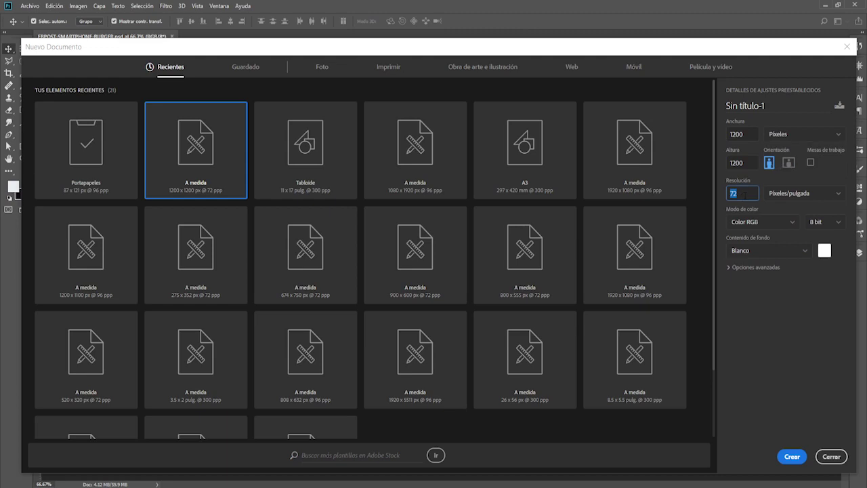
type("96")
left_click(739, 307)
left_click(791, 456)
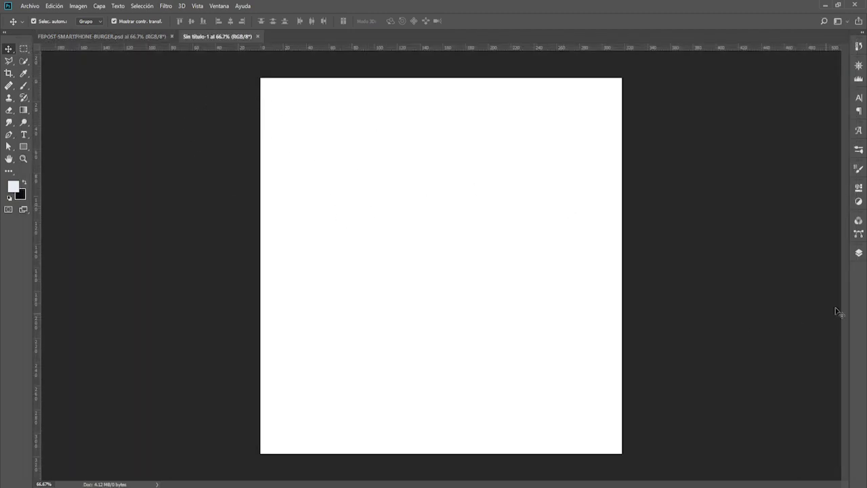
Step: Convert the locked Fondo background into a normal layer named Capa 0
left_click(858, 252)
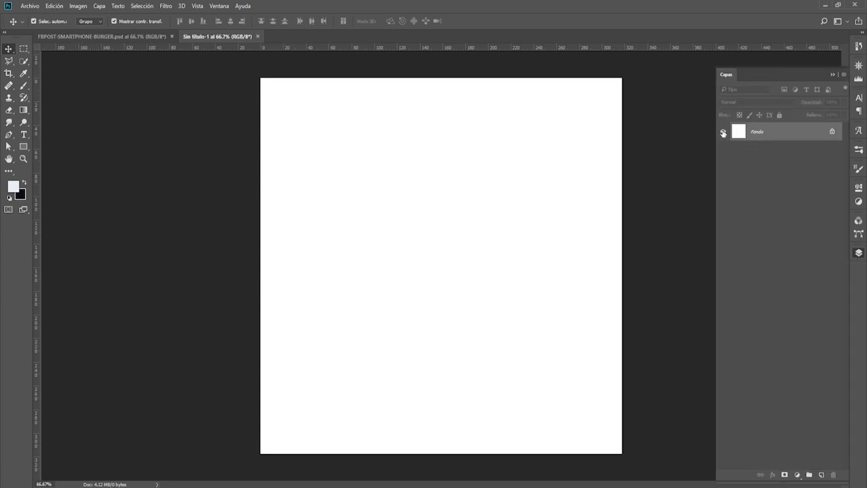
double_click(776, 136)
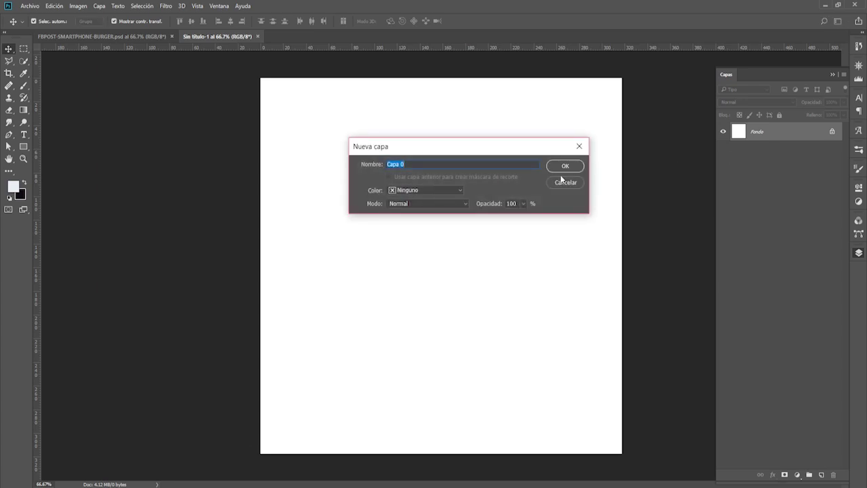
left_click(565, 166)
left_click(723, 132)
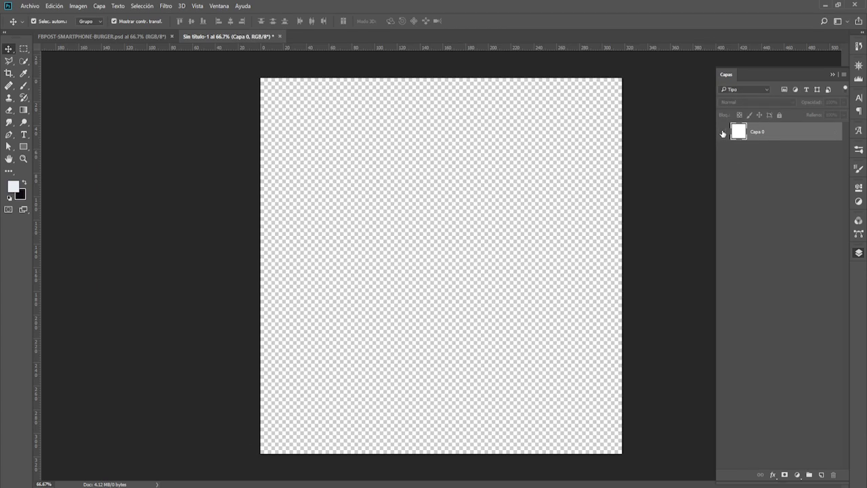
left_click(722, 132)
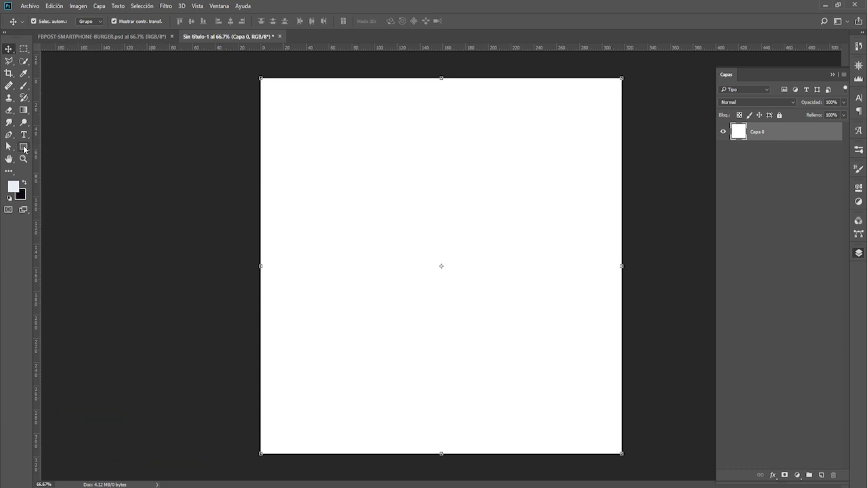
left_click(24, 147)
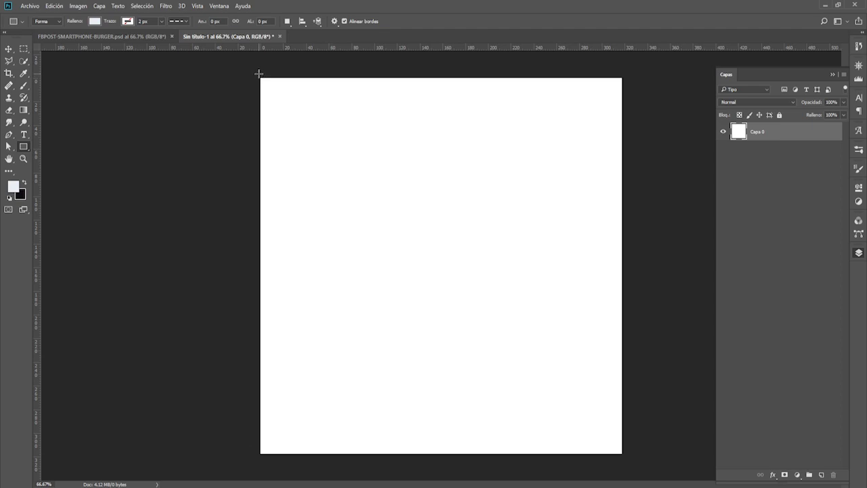
Step: Draw a canvas-sized rectangle and give it a dark purple fill from the swatches
mouse_move(257, 75)
left_mouse_down()
mouse_move(625, 456)
mouse_move(631, 451)
left_mouse_up()
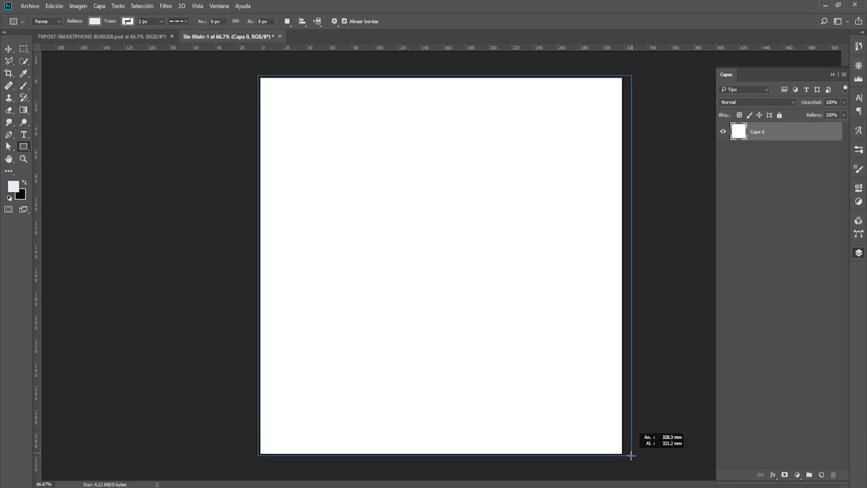
left_click_drag(631, 451, 625, 456)
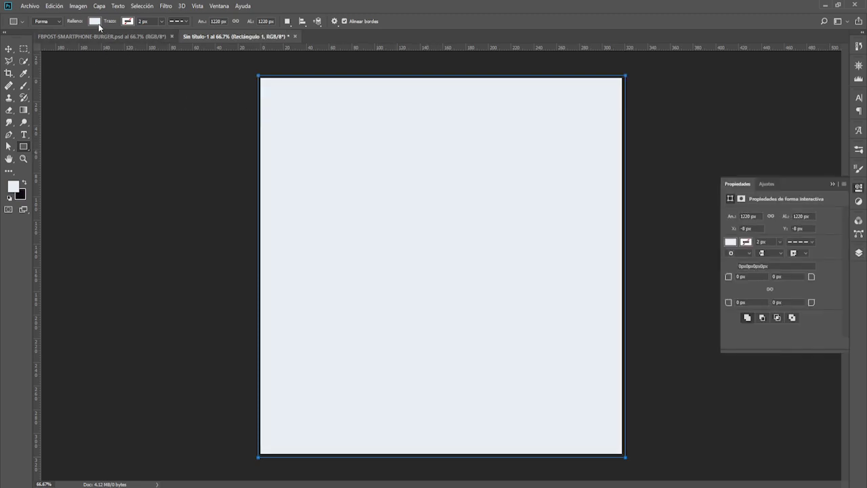
left_click(95, 21)
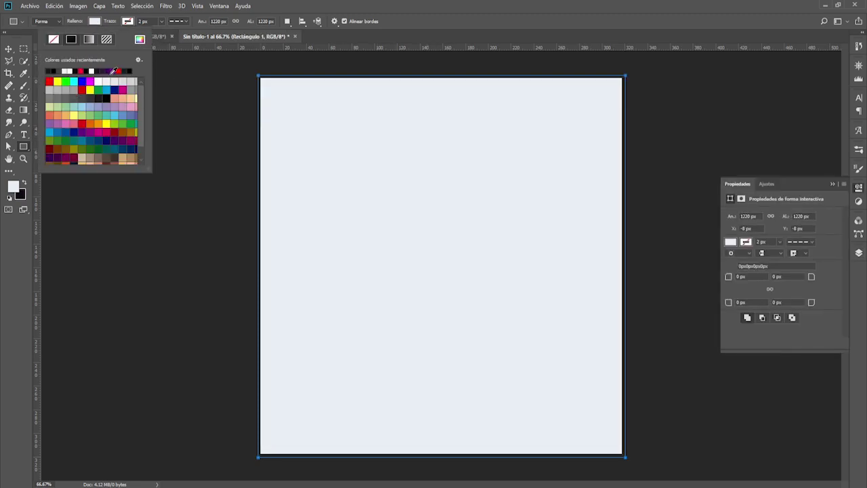
left_click(105, 71)
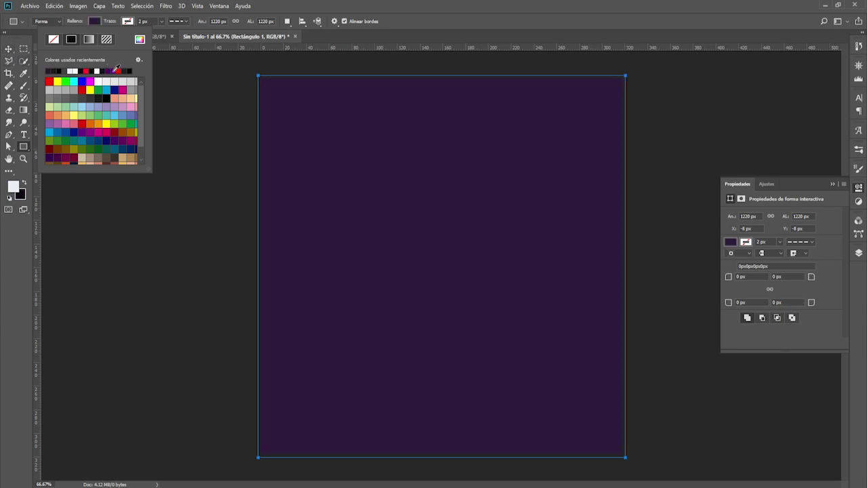
left_click(115, 71)
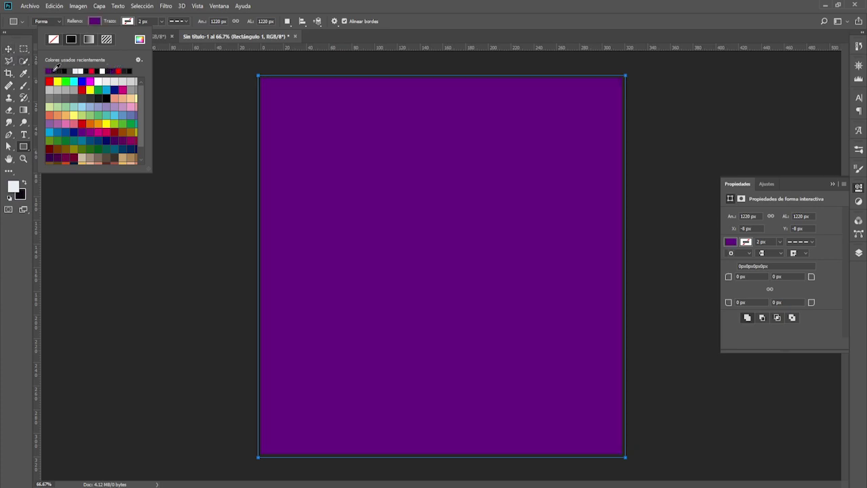
left_click(53, 70)
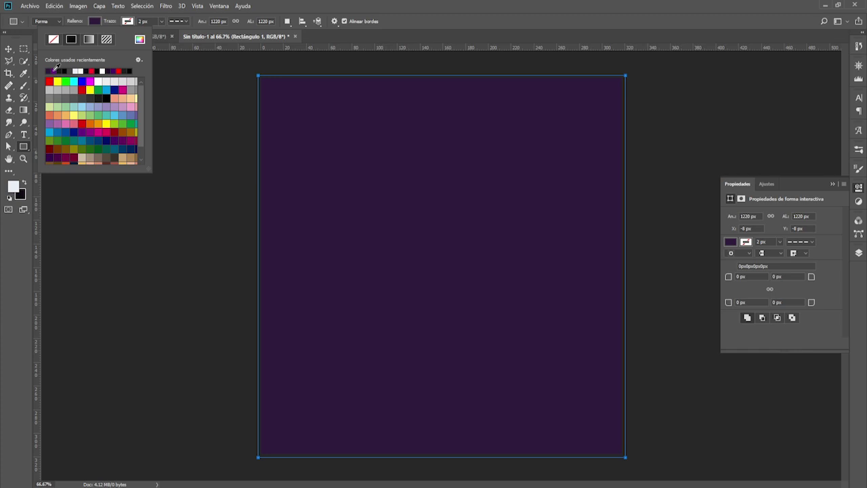
left_click(8, 49)
left_click(673, 167)
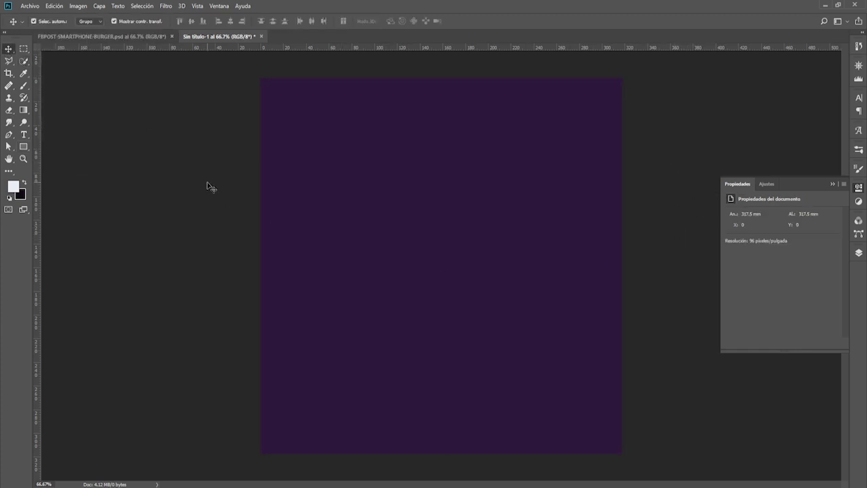
left_click(27, 147)
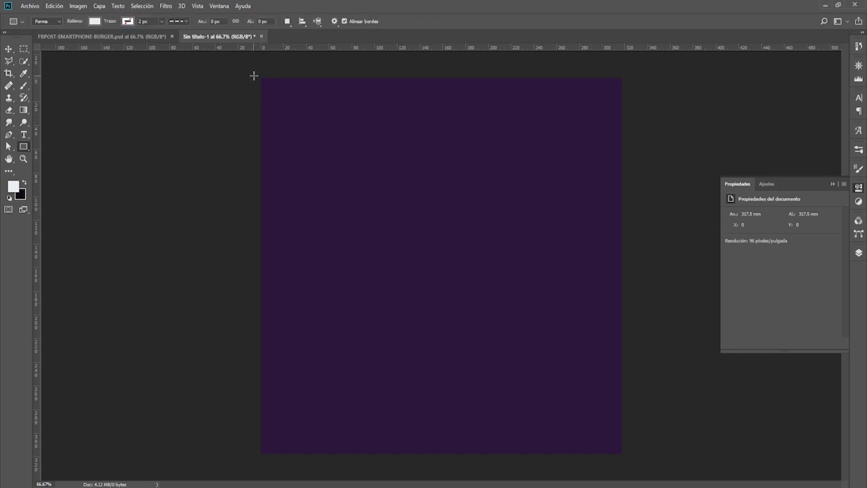
Step: Draw a second canvas-sized rectangle with a reversed radial gradient fill, white stop at 0% opacity
left_click_drag(256, 73, 623, 456)
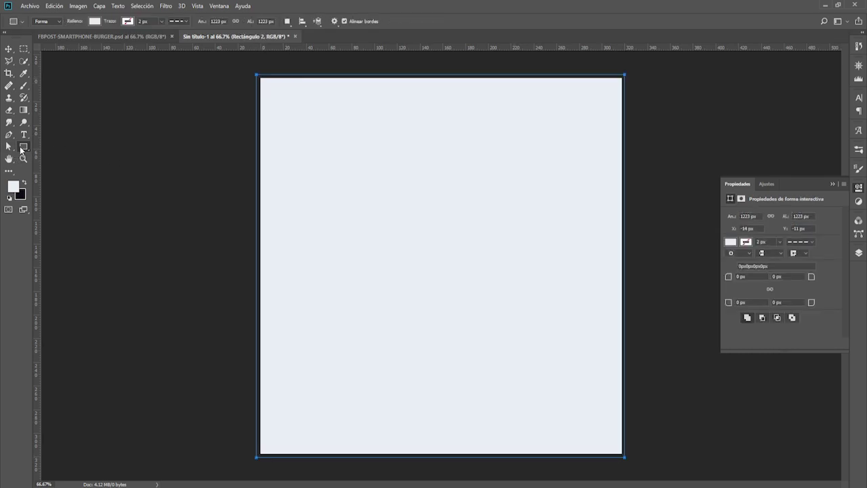
left_click(95, 21)
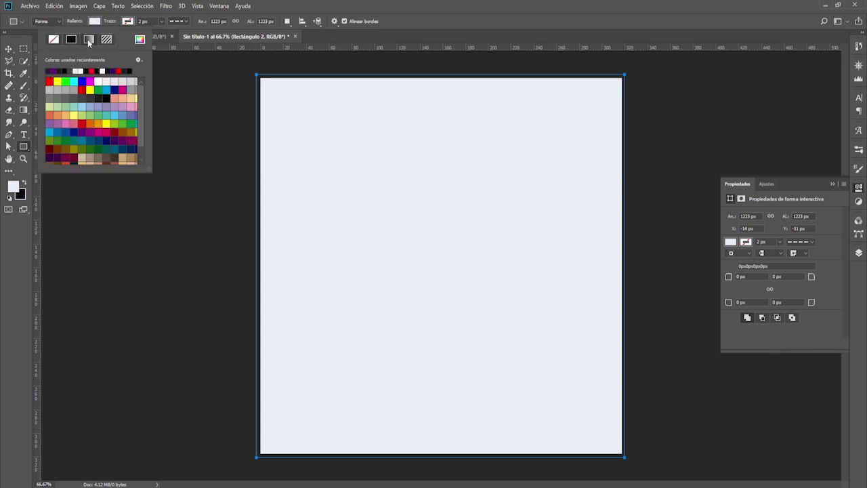
left_click(88, 39)
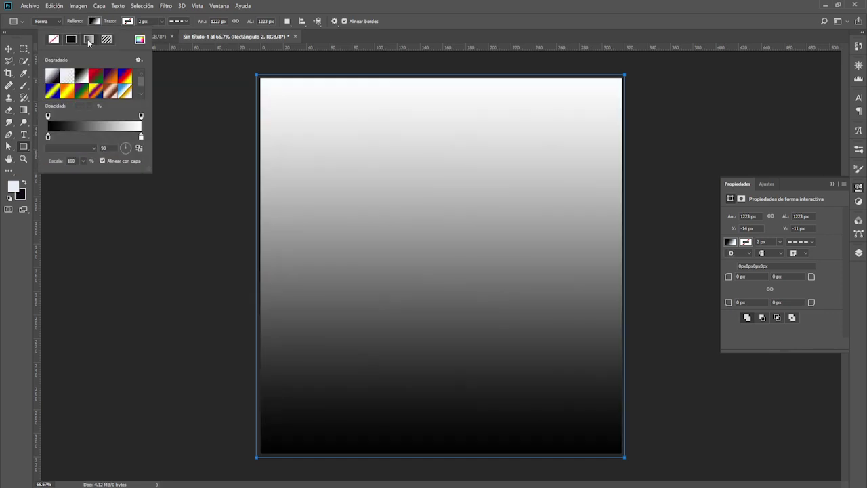
left_click(141, 116)
left_click(89, 105)
left_click_drag(88, 120, 36, 118)
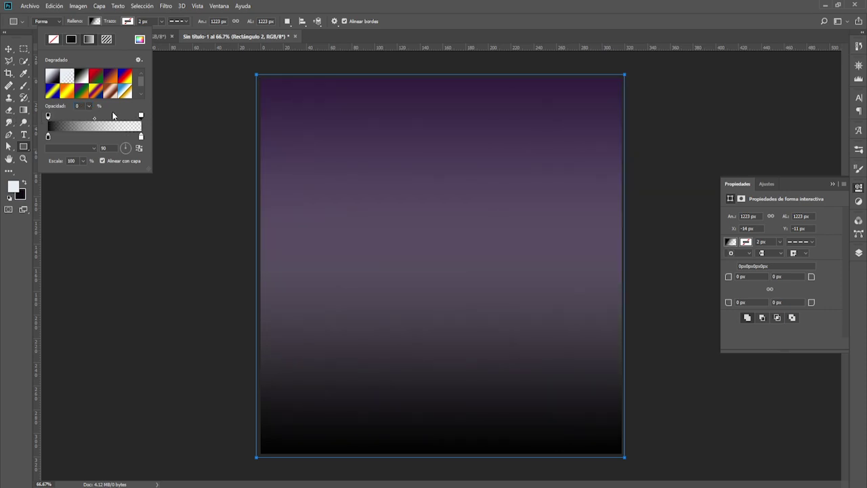
left_click(64, 147)
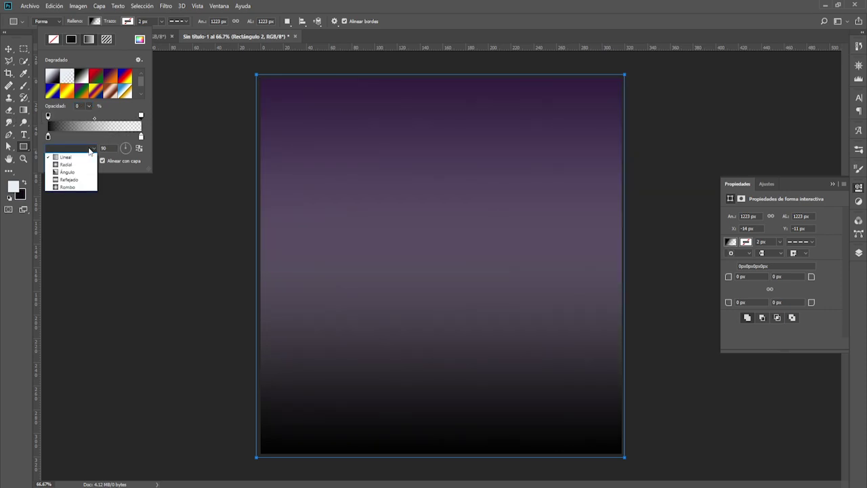
left_click(75, 162)
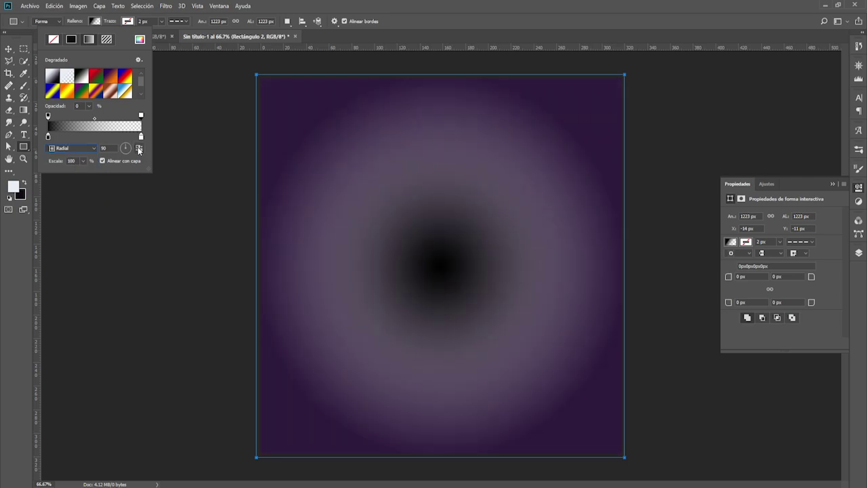
left_click(138, 148)
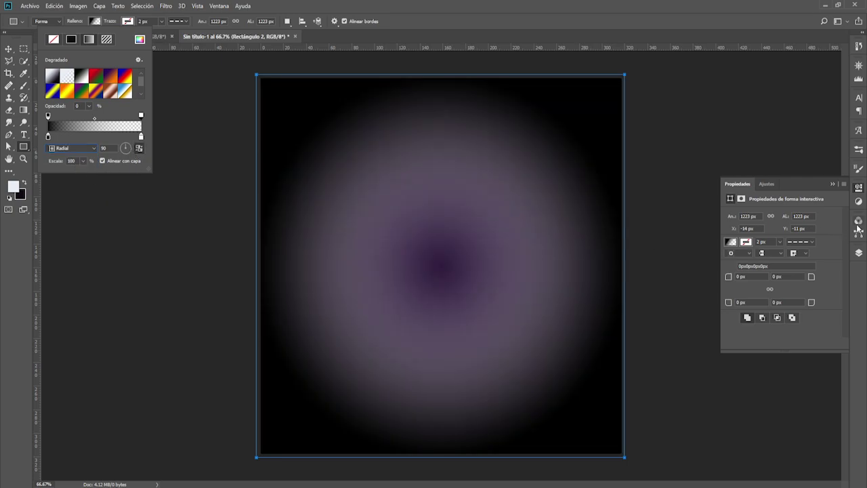
left_click(858, 252)
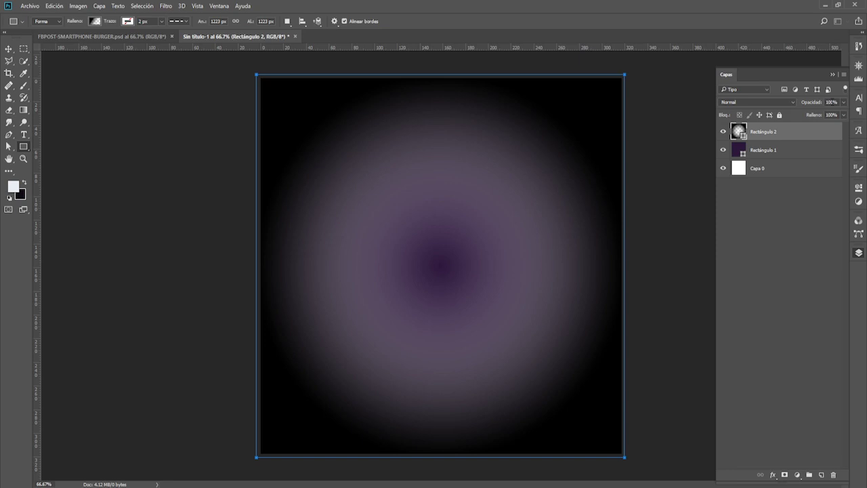
Step: Set the Rectángulo 2 layer opacity to 40%
left_click(832, 101)
type("0")
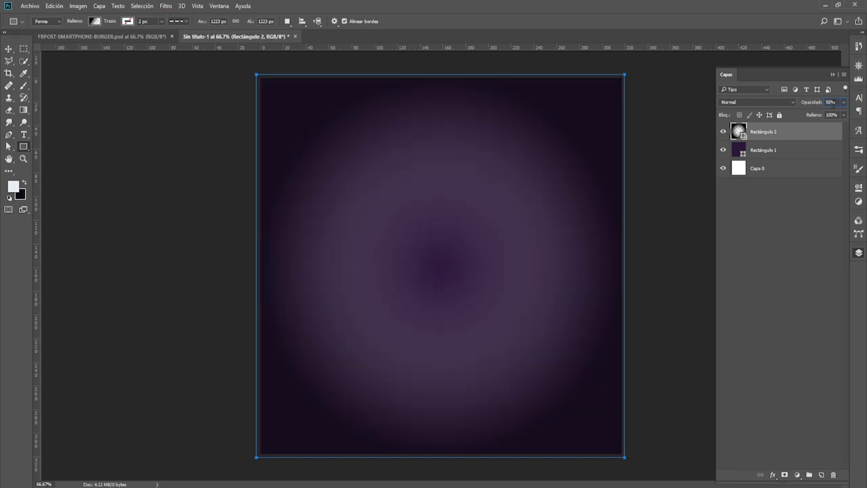
key("Return")
type("4")
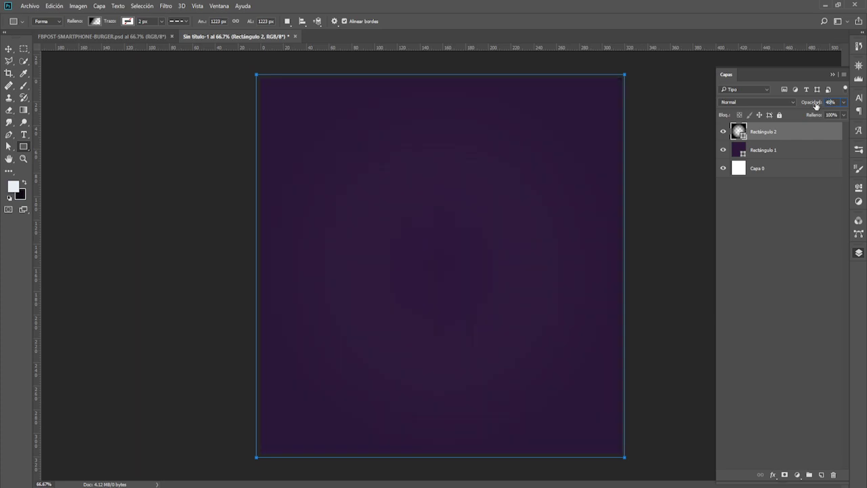
type("0")
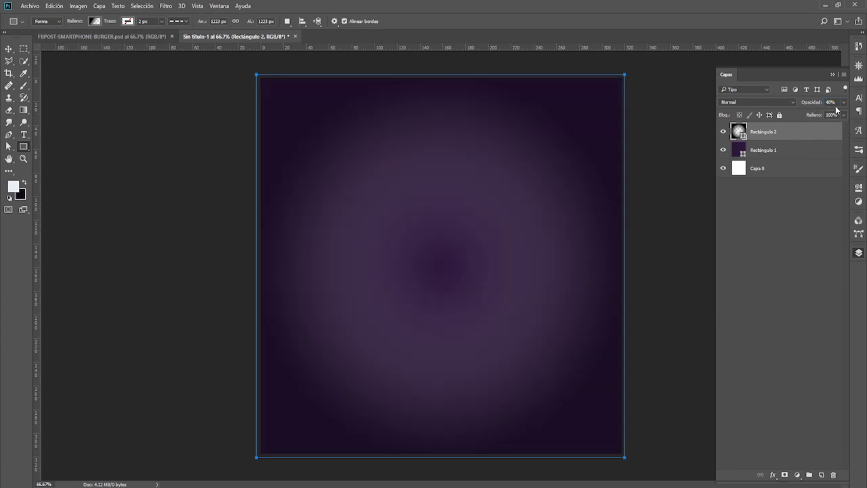
type("25")
Step: Change the Rectángulo 1 fill colour to #362047 using the colour picker
left_click(786, 151)
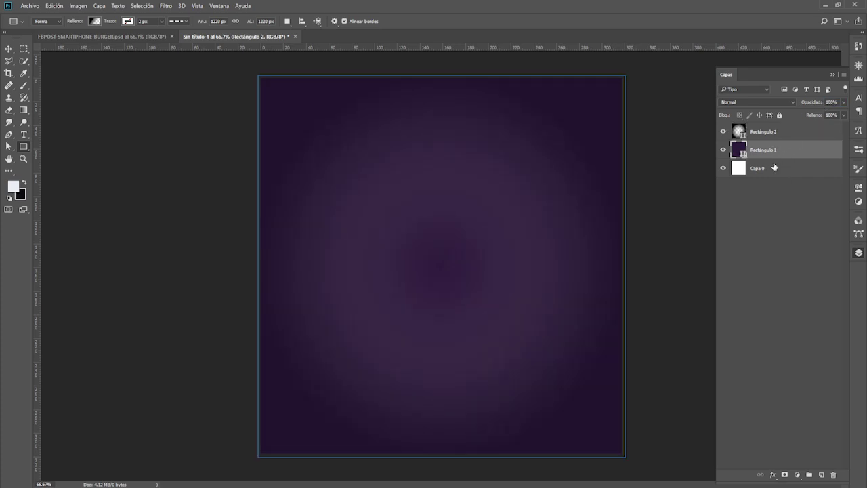
left_click(94, 21)
left_click(139, 39)
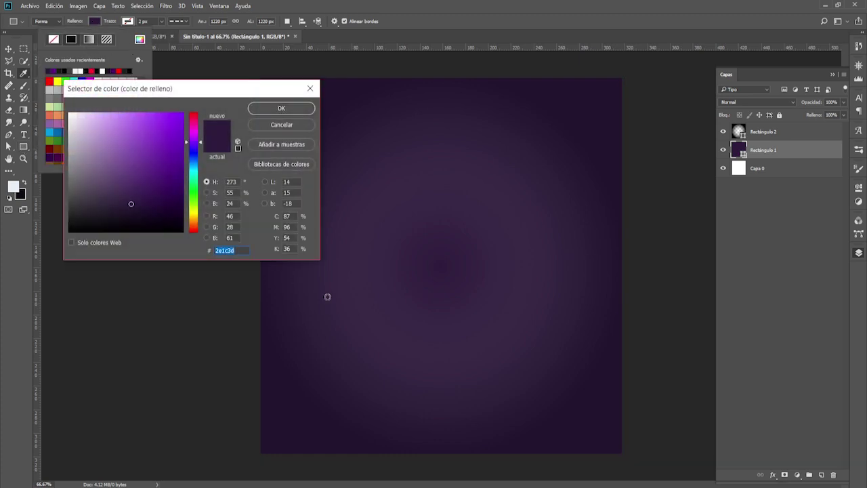
left_click_drag(130, 201, 130, 198)
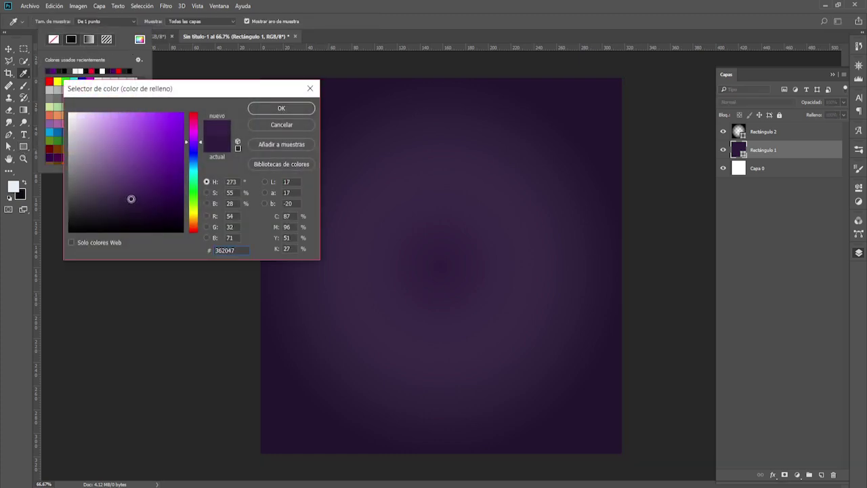
left_click(281, 109)
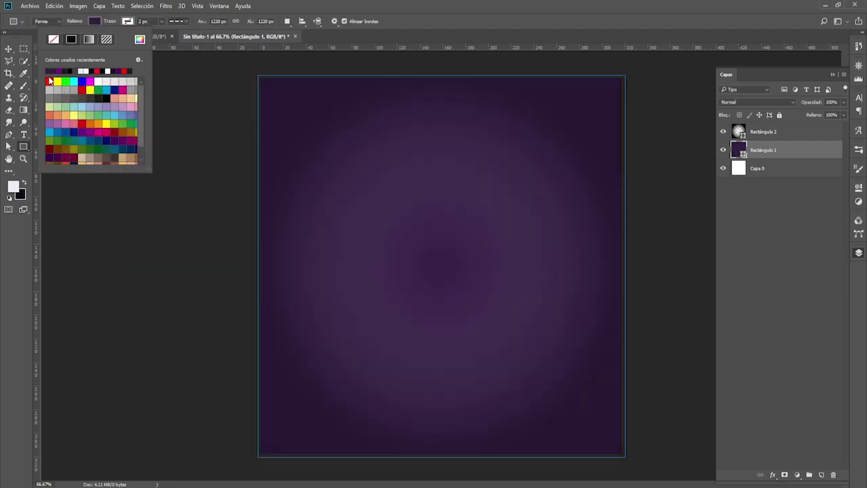
left_click(8, 48)
left_click(139, 231)
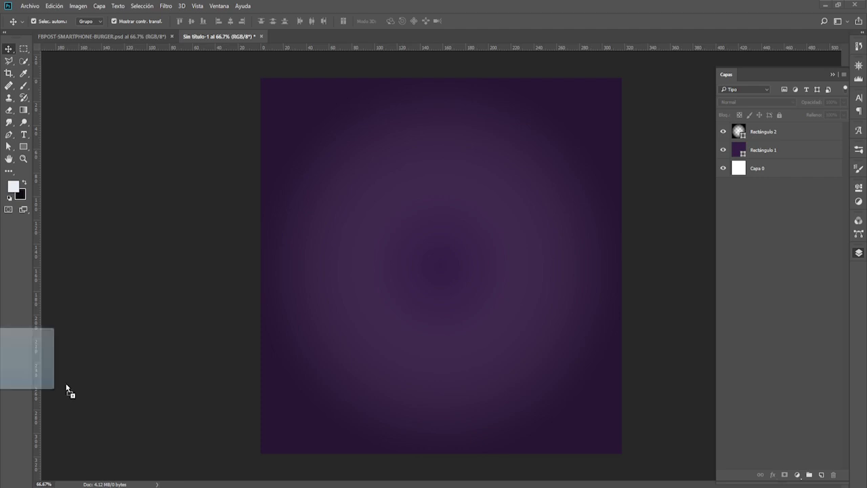
Step: Place the smartphone image on the canvas and shift it slightly right and down
left_click_drag(68, 389, 514, 303)
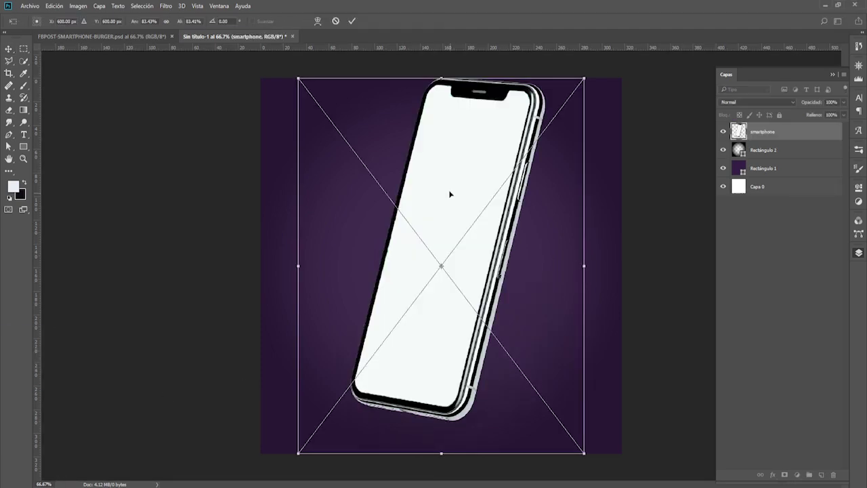
key("Return")
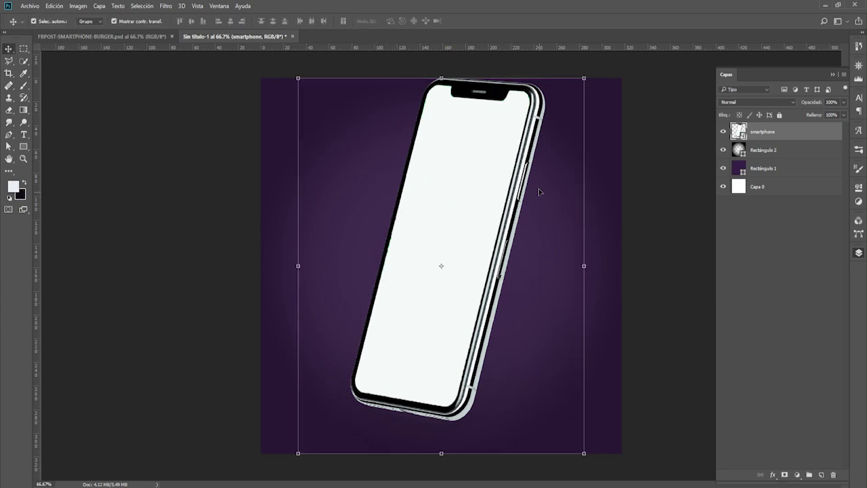
left_click_drag(494, 275, 525, 294)
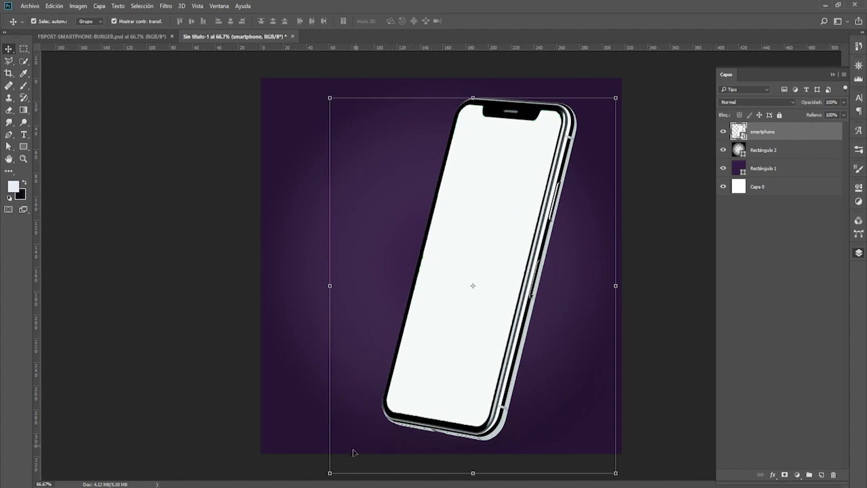
Step: Scale the phone down to about 77% and nudge it into position
left_click(329, 473)
left_click_drag(329, 473, 343, 460)
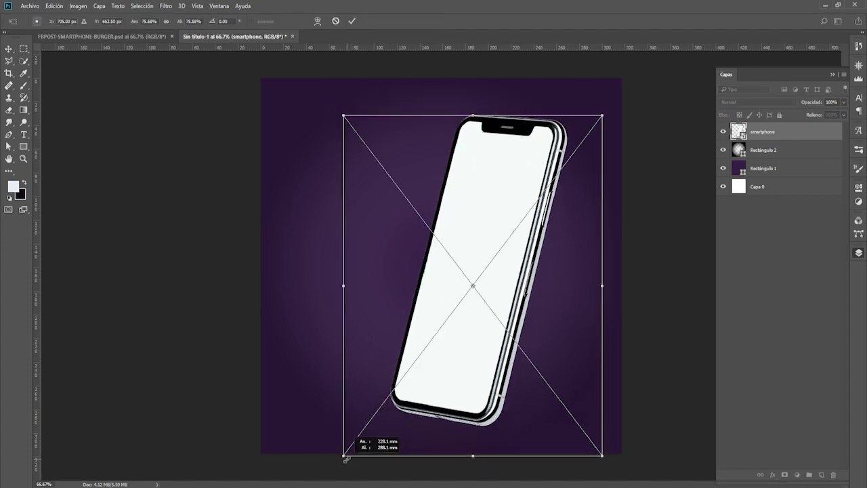
left_click(352, 21)
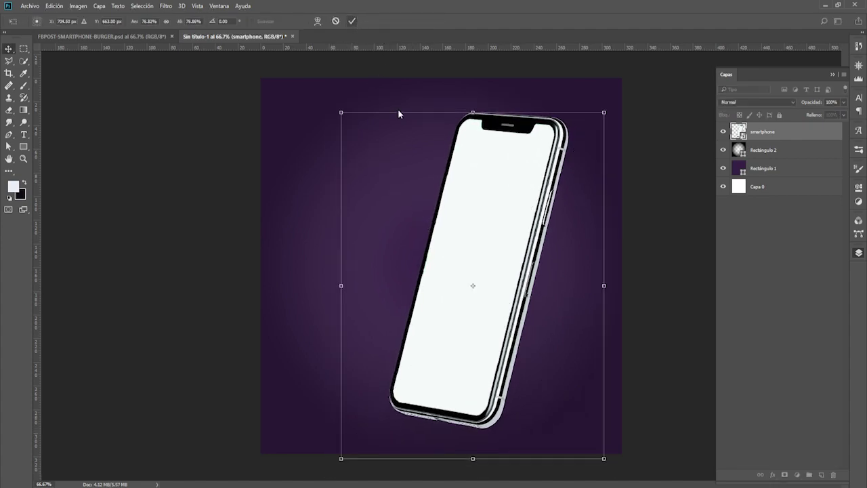
left_click_drag(520, 278, 531, 275)
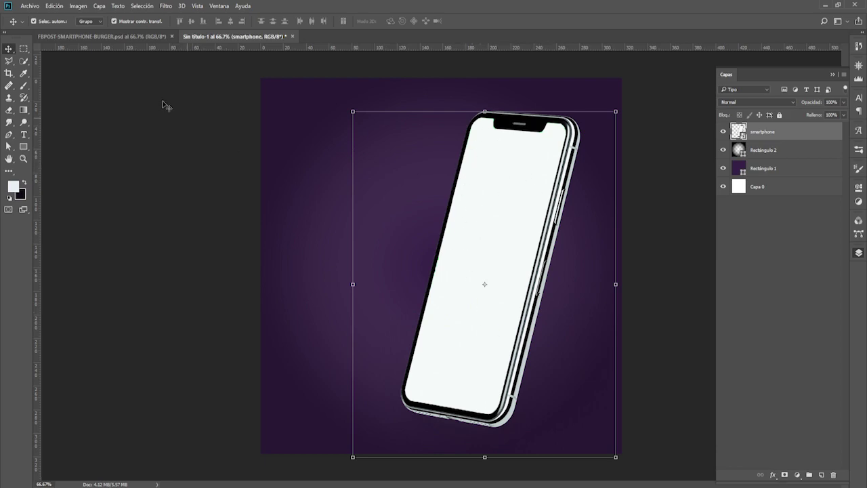
Step: Brush over the phone's white screen with the Quick Selection Tool
left_click(24, 62)
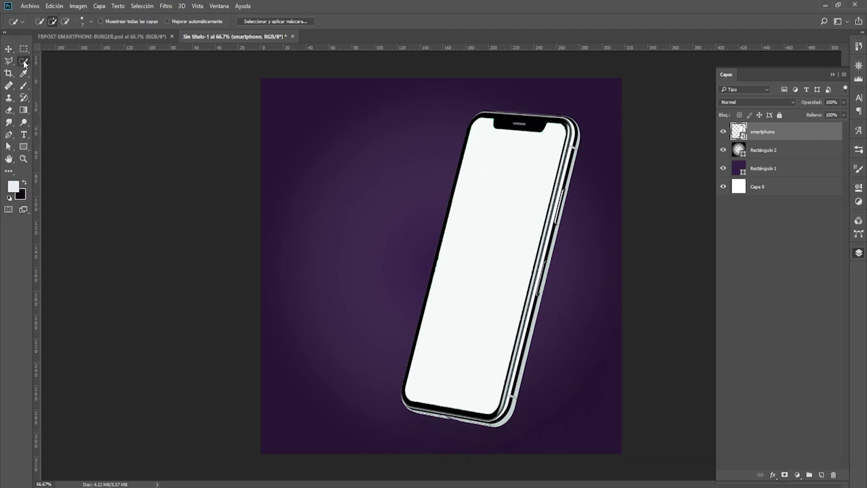
right_click(24, 63)
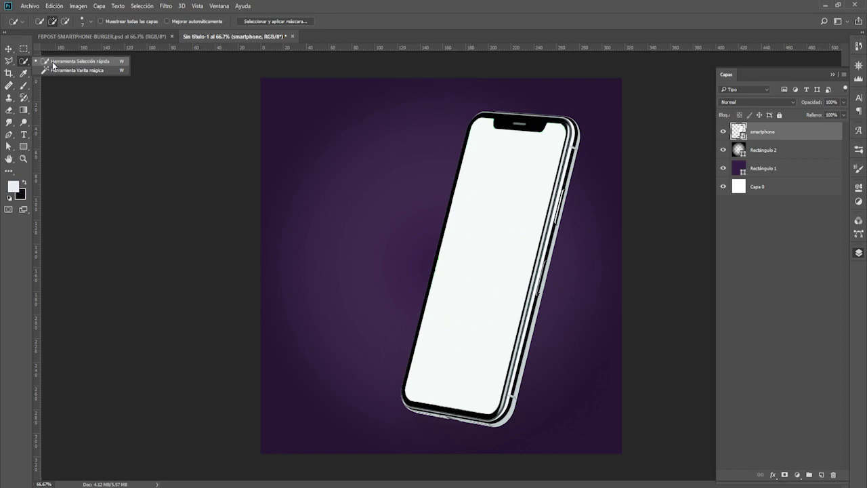
left_click(53, 66)
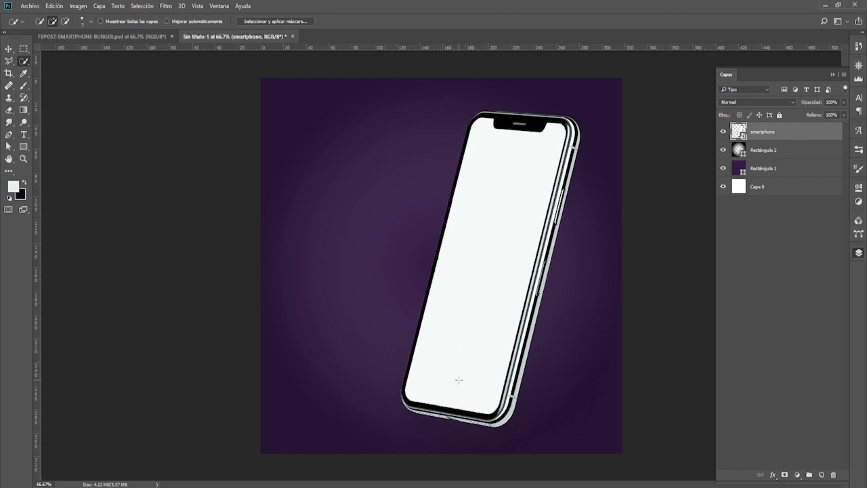
left_click_drag(459, 380, 466, 334)
key("ctrl+d")
Step: Zoom to 200% on the phone's top to inspect the screen edges
key("z")
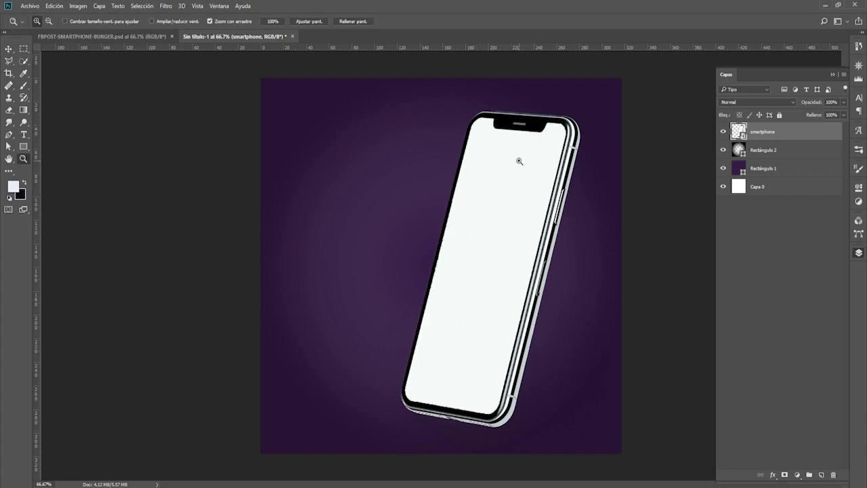
left_click(519, 161)
left_click(520, 140)
left_click_drag(518, 153, 498, 214)
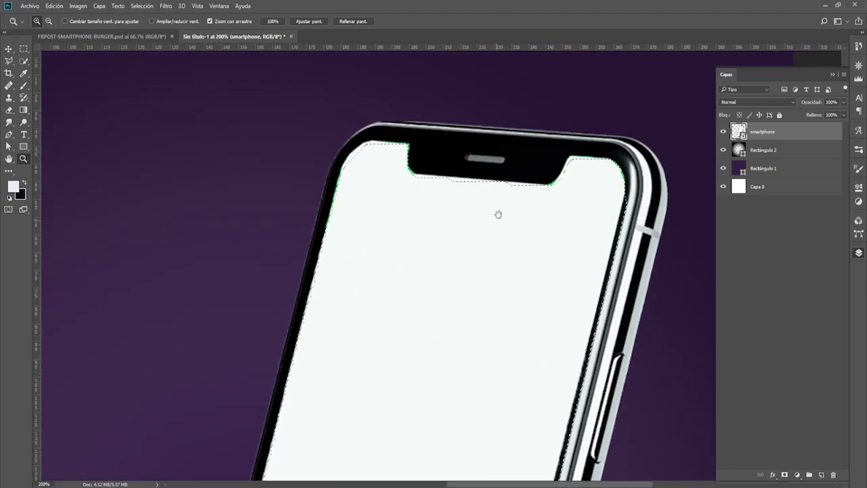
key("w")
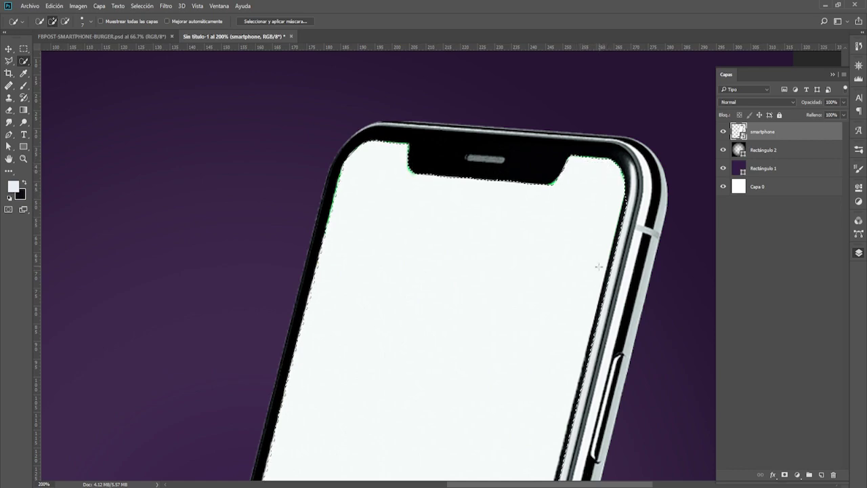
scroll(474, 176, "down", 3)
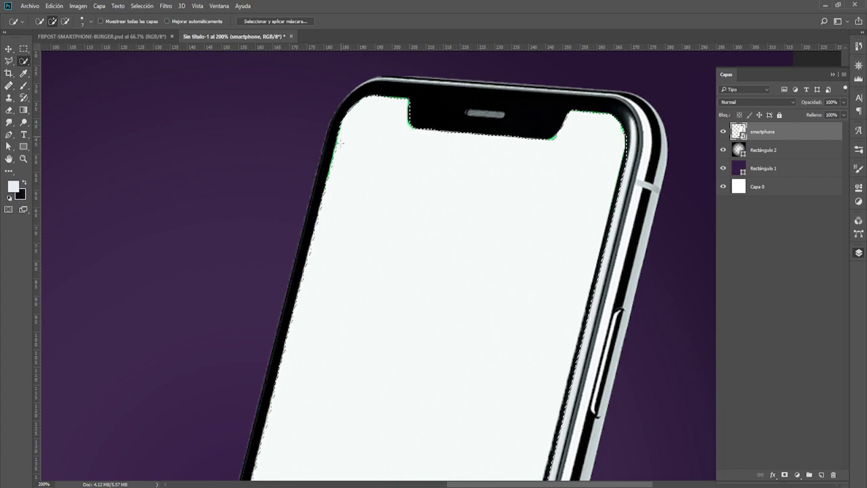
scroll(414, 237, "down", 3)
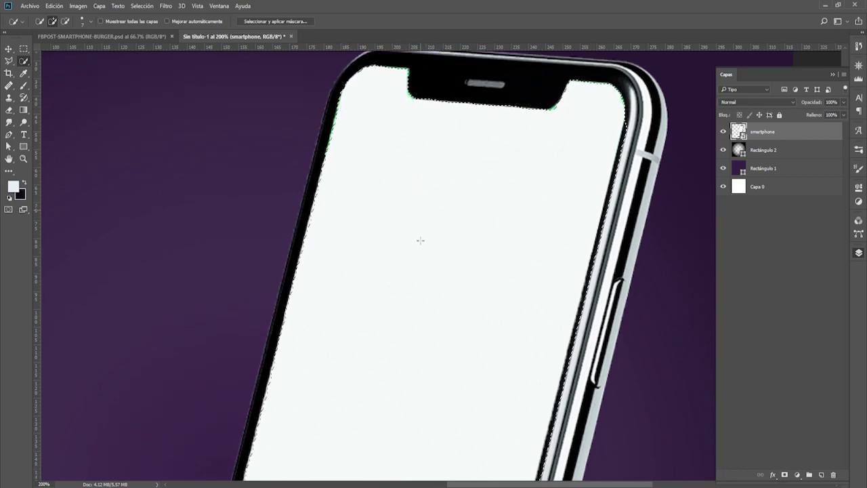
Step: Trace a polygonal lasso outline around the phone screen's right side and bottom corner
left_click(8, 64)
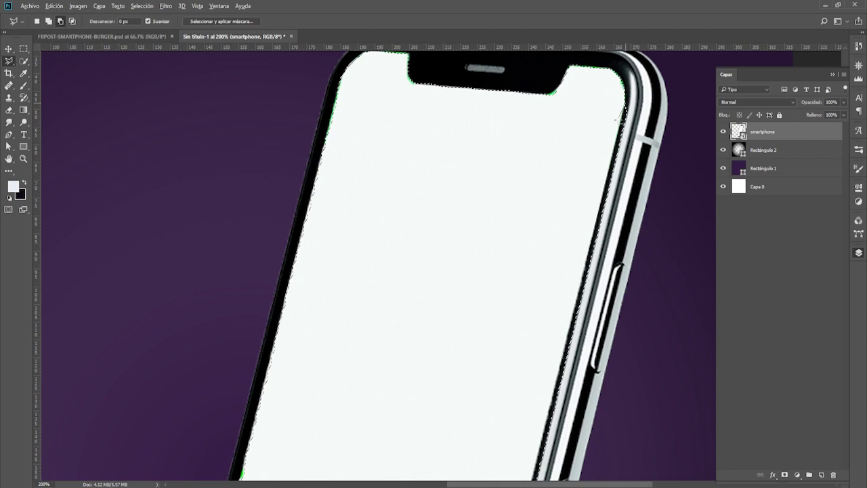
left_click(625, 103)
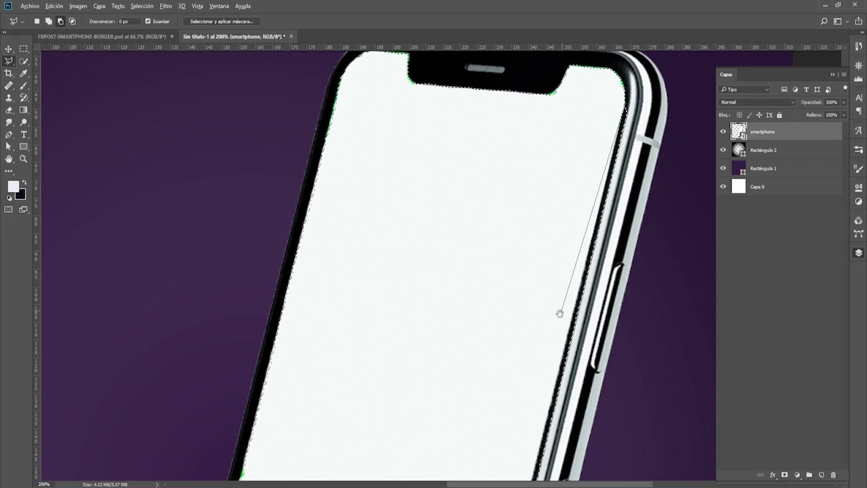
left_click_drag(561, 309, 580, 125)
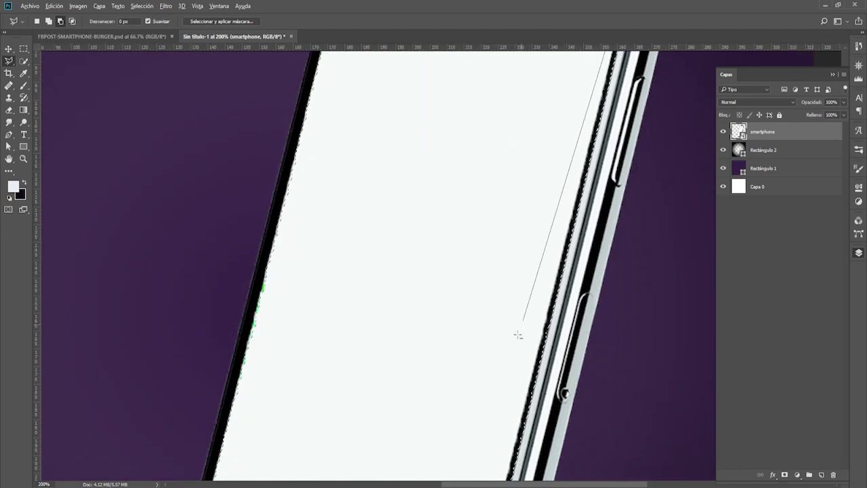
left_click_drag(517, 332, 544, 184)
left_click_drag(515, 326, 561, 167)
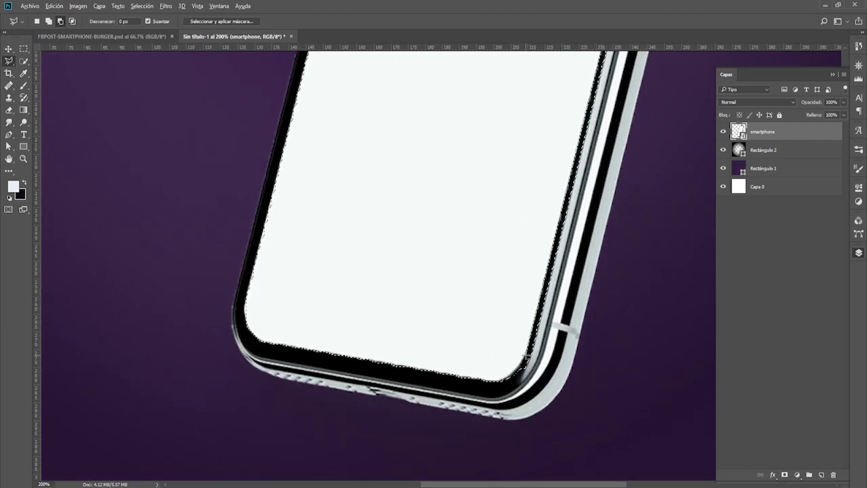
left_click(512, 376)
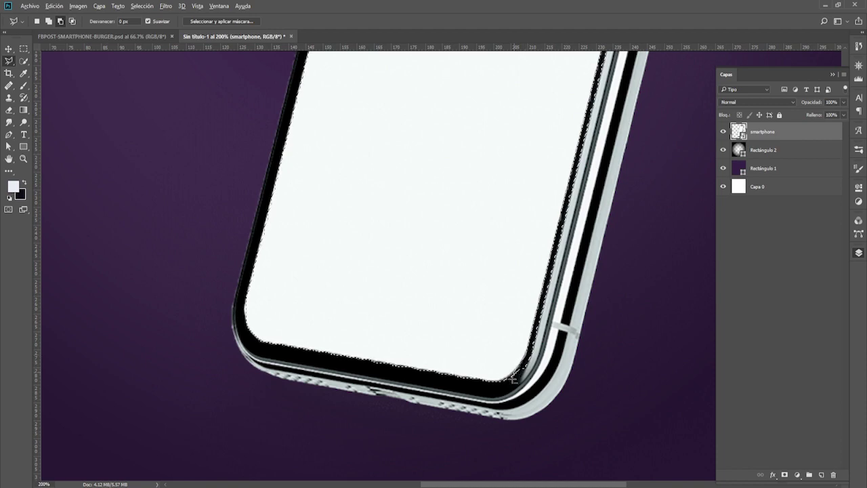
left_click(566, 391)
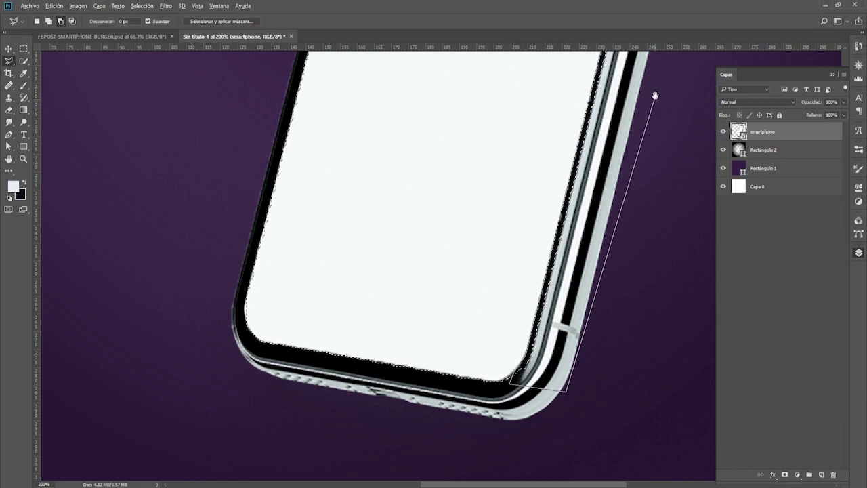
left_click_drag(654, 93, 519, 362)
left_click_drag(575, 151, 489, 357)
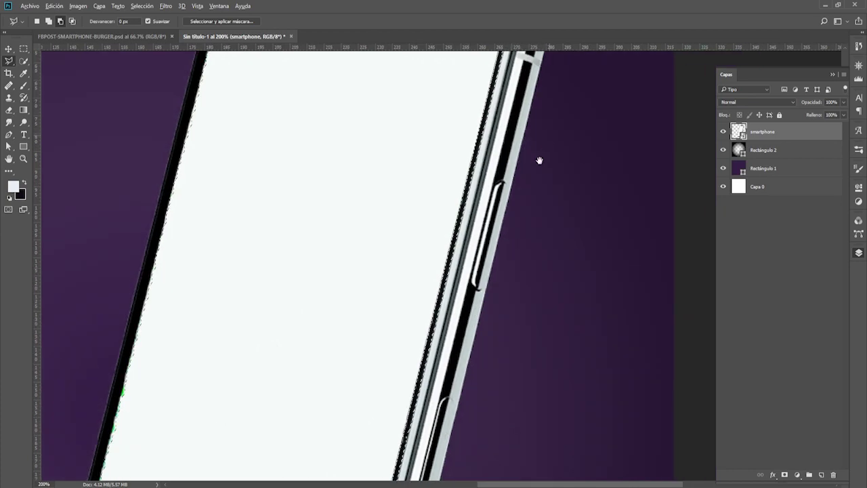
left_click_drag(538, 161, 490, 310)
left_click(491, 193)
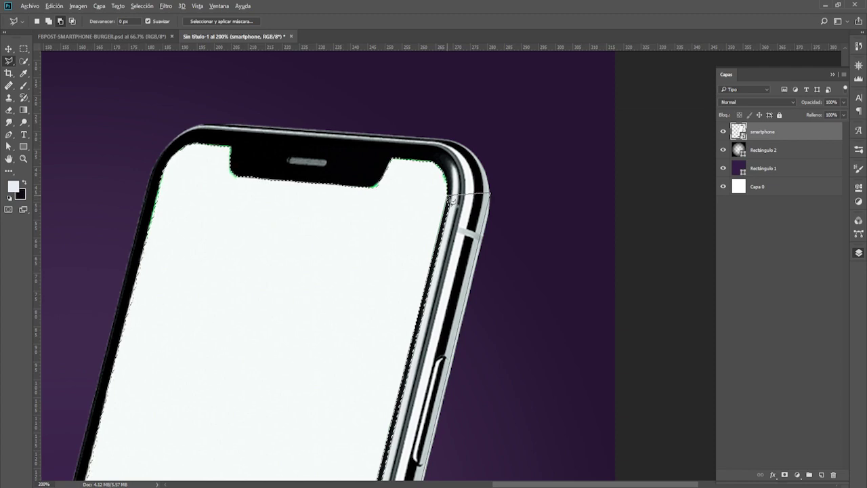
left_click(451, 199)
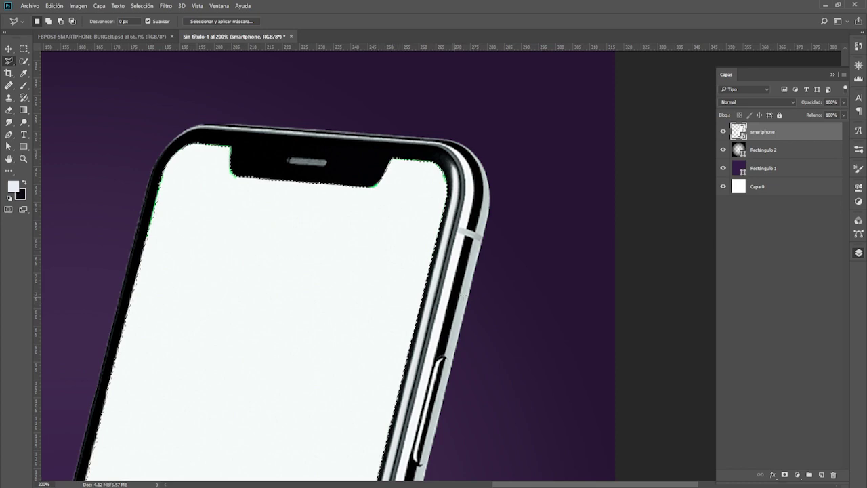
Step: Add the notch corner and the screen's left side to the selection
mouse_move(325, 294)
left_mouse_down()
mouse_move(399, 191)
mouse_move(416, 329)
left_mouse_up()
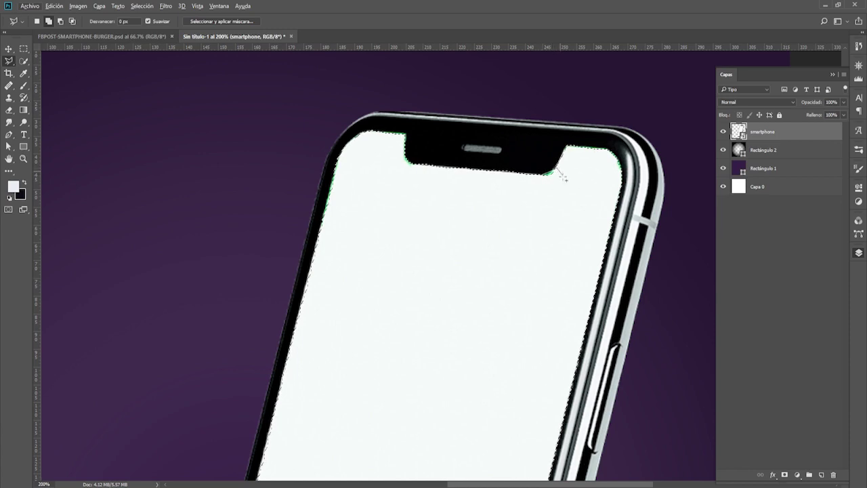
left_click(545, 177)
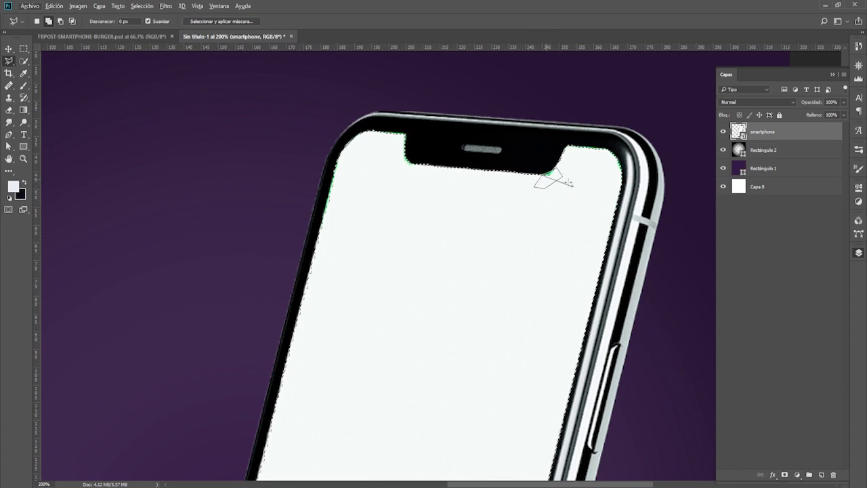
left_click(546, 179)
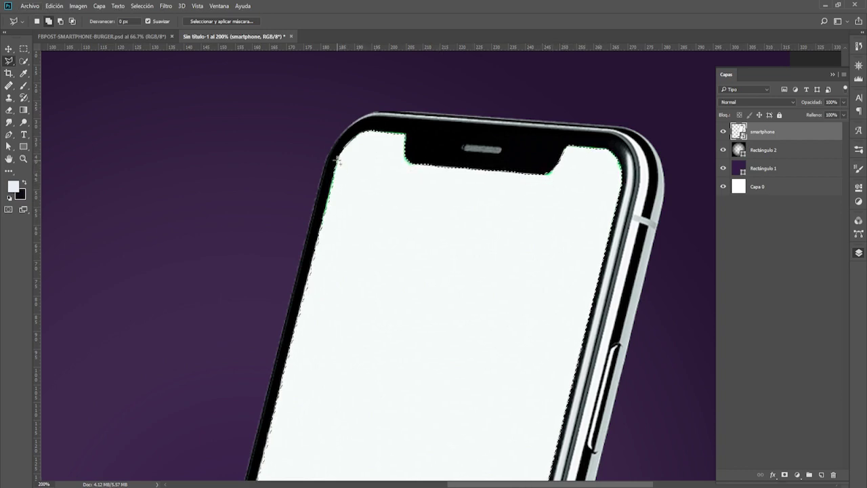
key("shift")
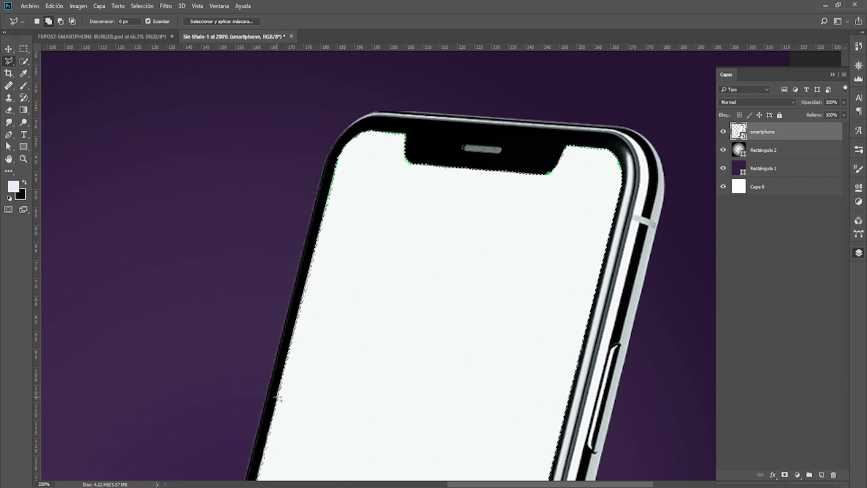
left_click_drag(318, 392, 365, 183)
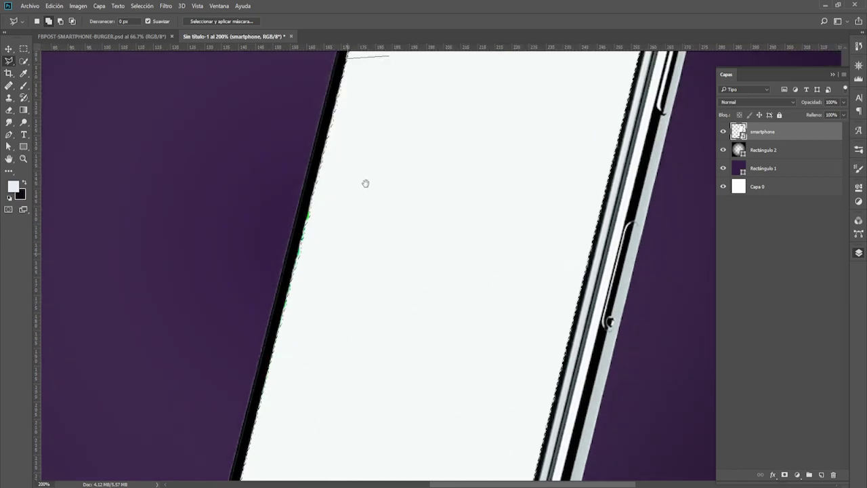
left_click_drag(292, 404, 352, 207)
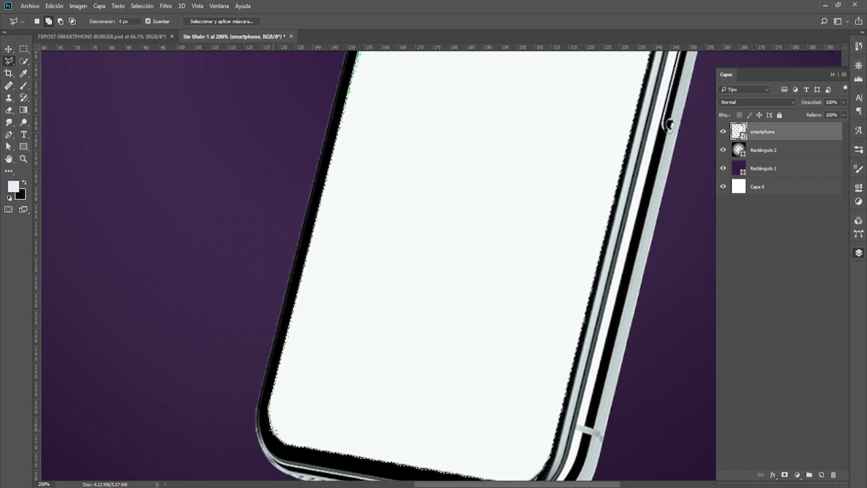
left_click(272, 428)
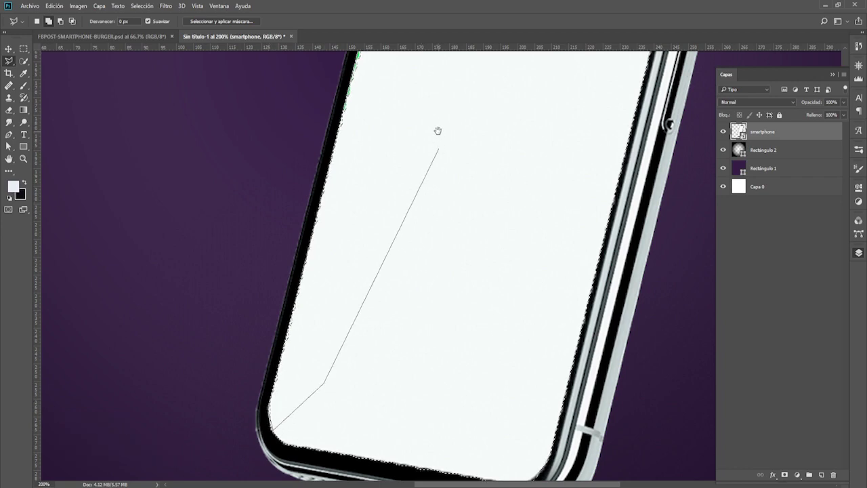
left_click_drag(437, 131, 323, 441)
left_click_drag(367, 248, 346, 257)
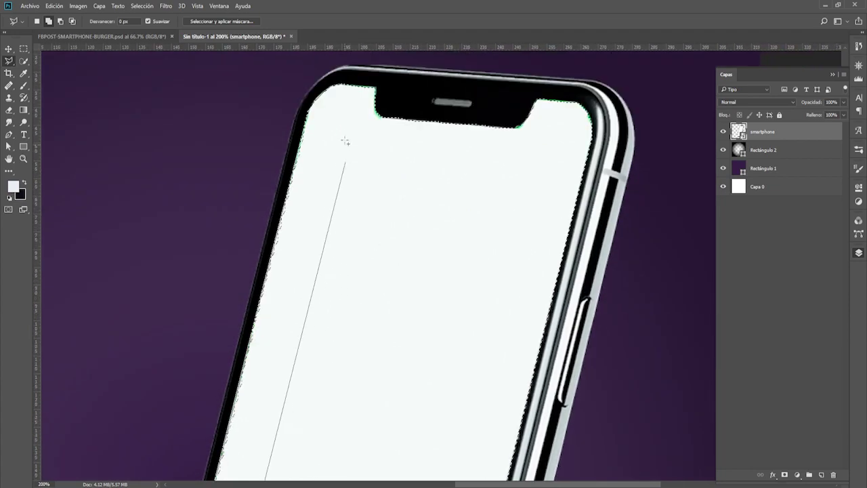
left_click(344, 121)
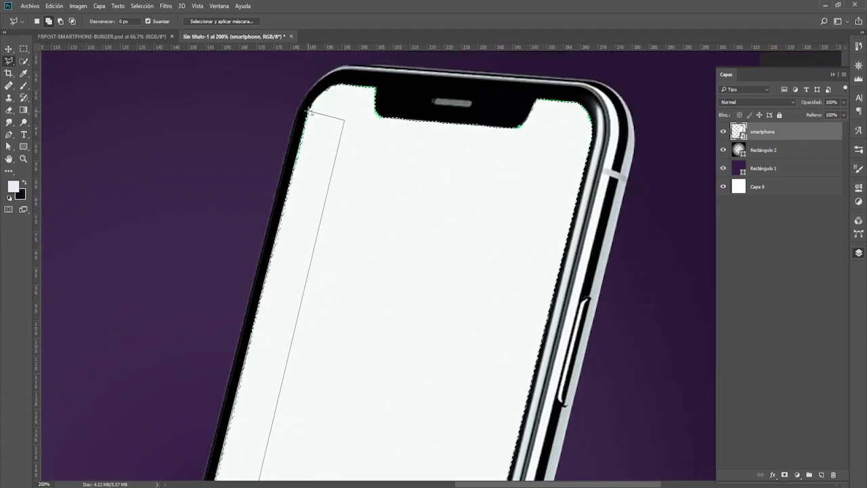
left_click(313, 120)
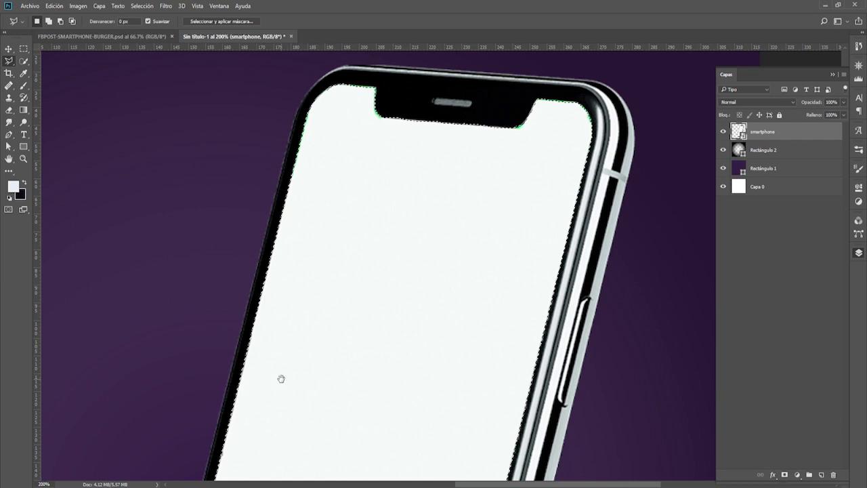
Step: Add the screen's inner bottom corner to the selection, then zoom out to 66.67%
mouse_move(280, 377)
left_mouse_down()
mouse_move(358, 176)
mouse_move(371, 254)
mouse_move(391, 170)
left_mouse_up()
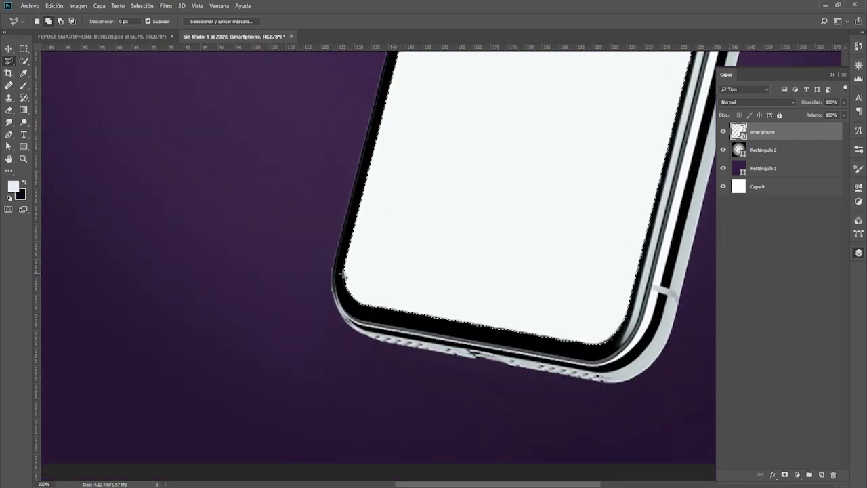
left_click_drag(348, 289, 356, 273)
left_click_drag(350, 274, 348, 284)
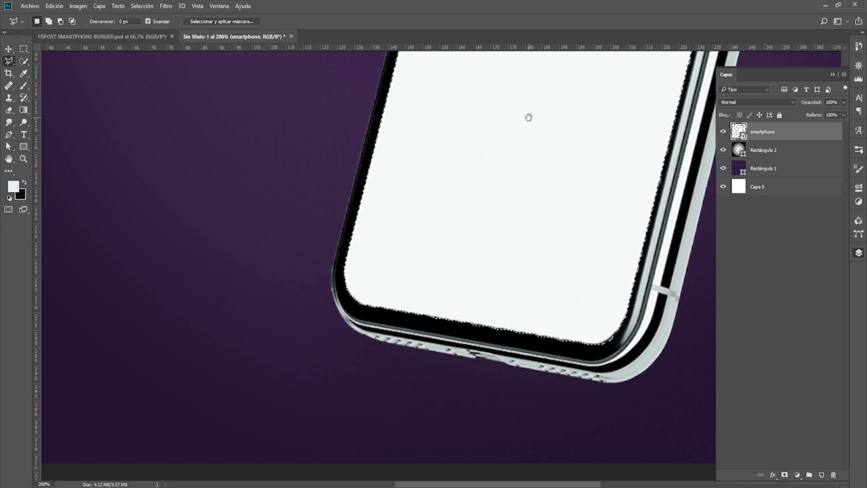
left_click_drag(528, 115, 463, 241)
left_click_drag(454, 192, 406, 300)
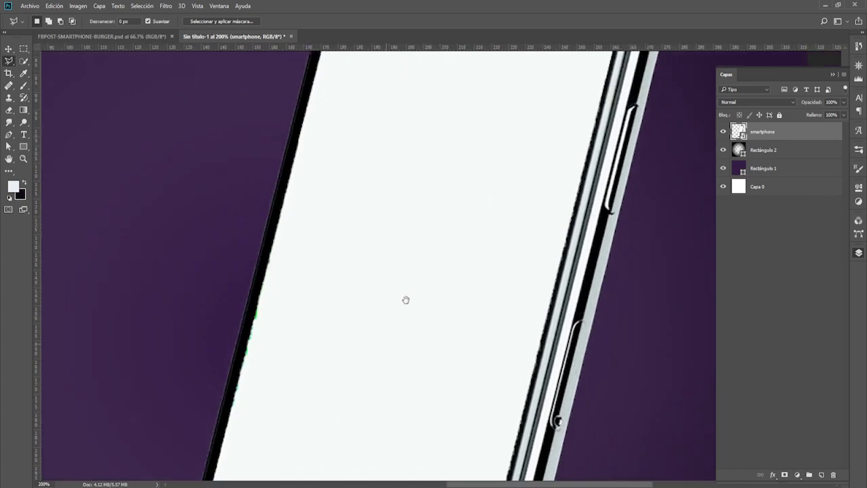
left_click_drag(447, 176, 431, 253)
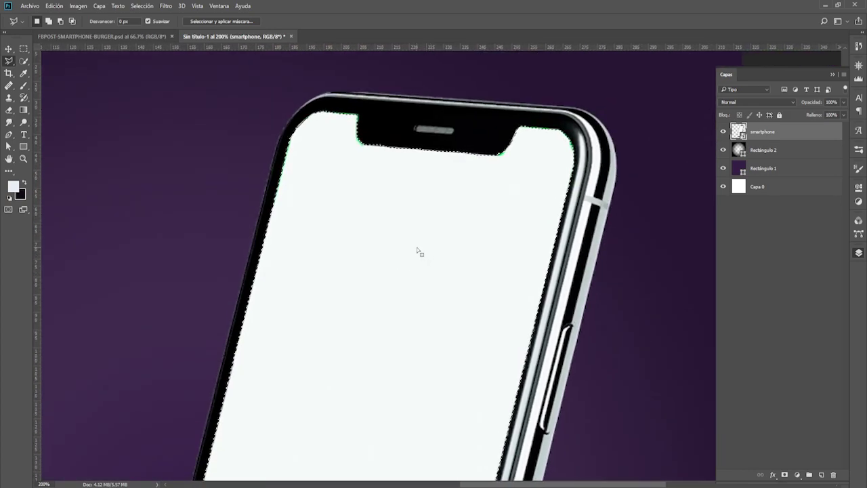
key("z")
left_click(403, 317, "alt")
left_click(403, 317, "alt")
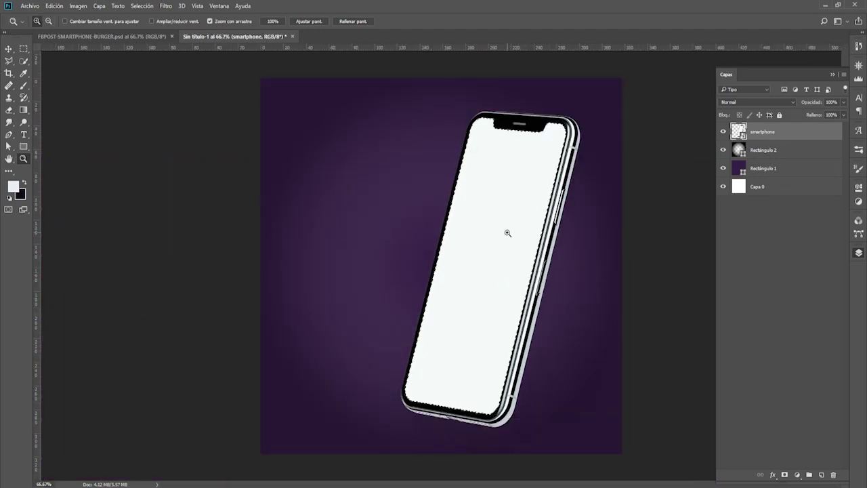
Step: Copy the screen selection to new layer Capa 1, checking it by toggling the smartphone layer
key("ctrl+j")
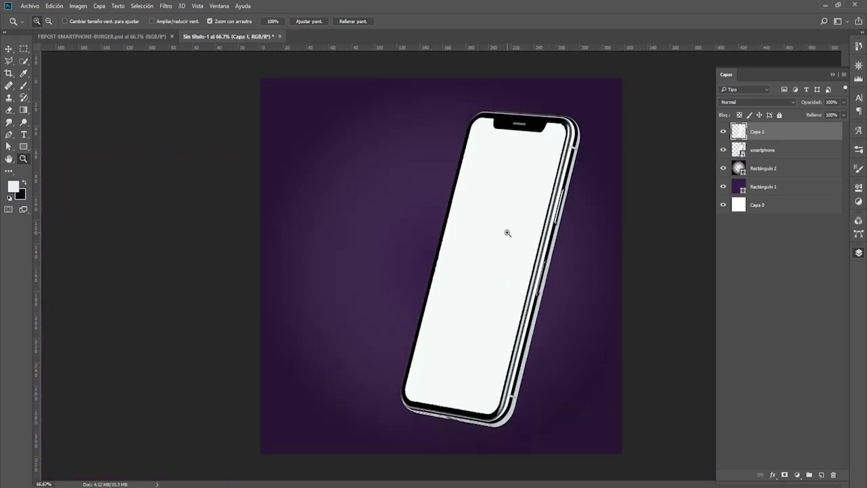
key("v")
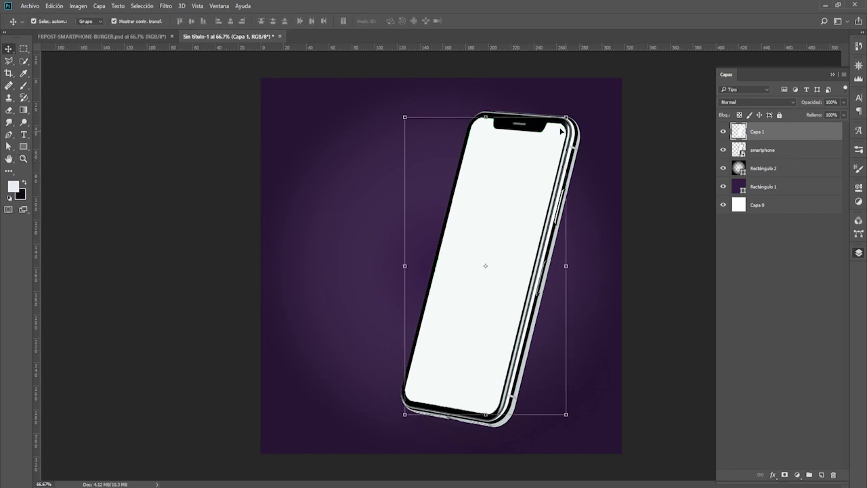
left_click(722, 150)
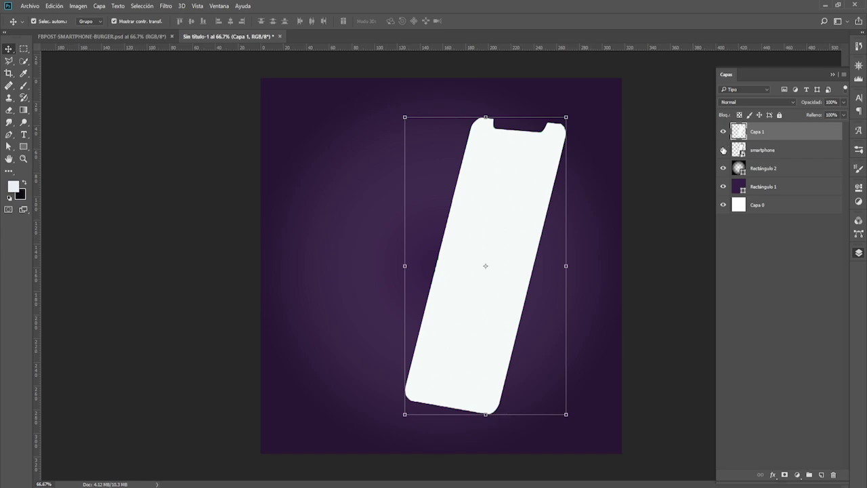
left_click(723, 150)
left_click(722, 151)
left_click(722, 151)
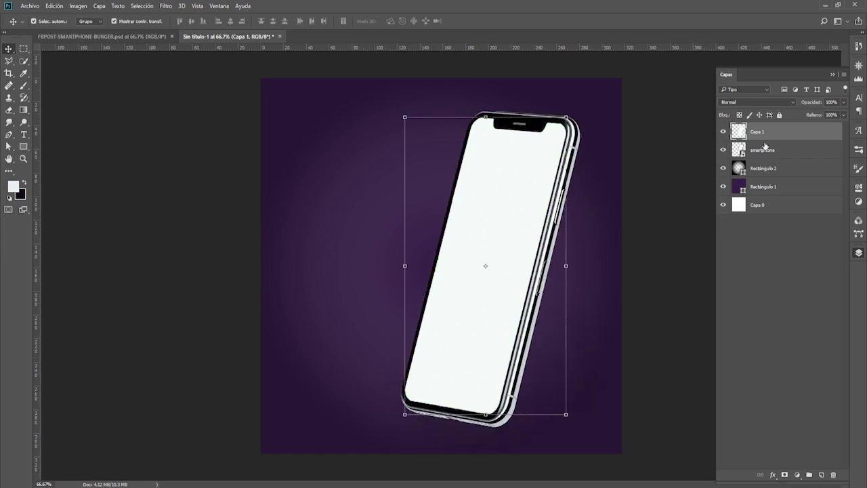
left_click(652, 300)
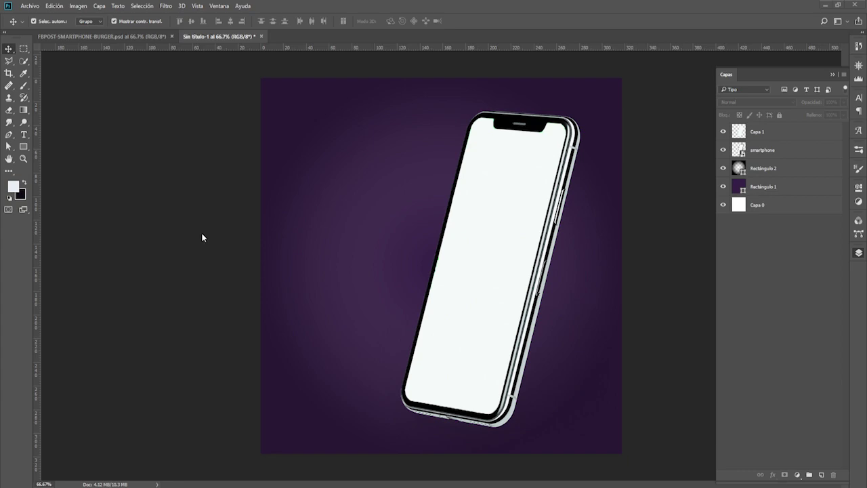
Step: Paste the Instagram template as Píxeles and enlarge it around its centre
key("ctrl+v")
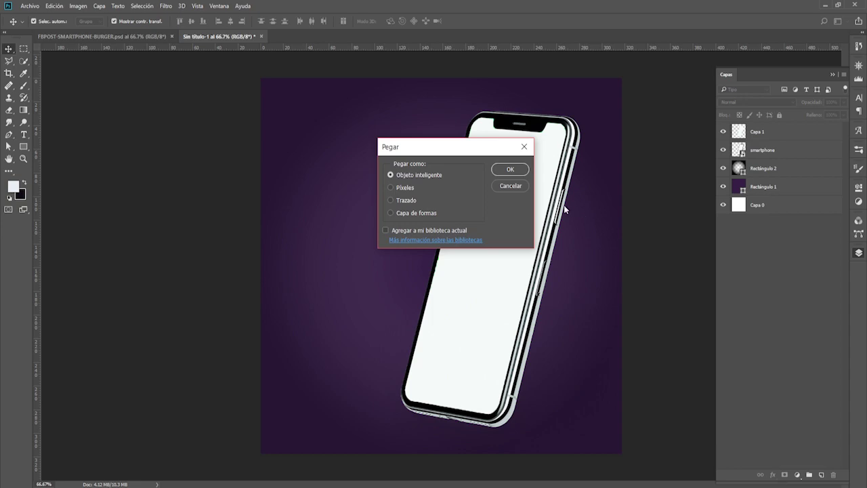
left_click(390, 188)
left_click(509, 170)
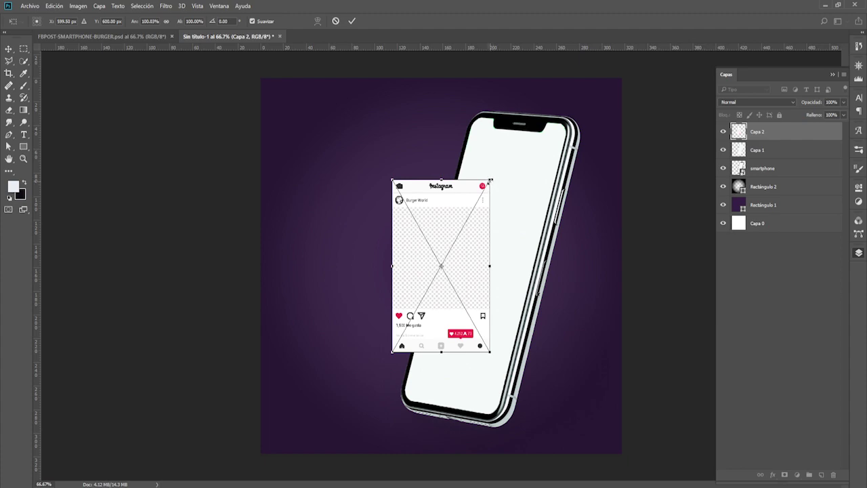
left_click_drag(490, 180, 527, 154)
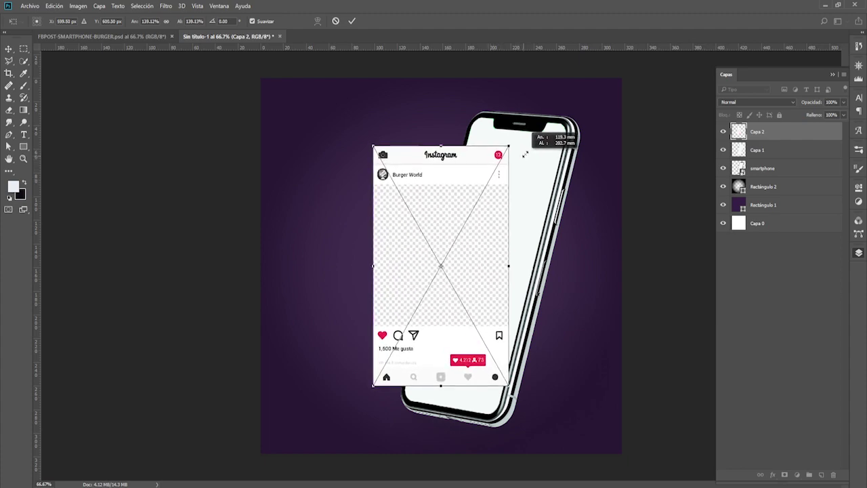
left_click(352, 21)
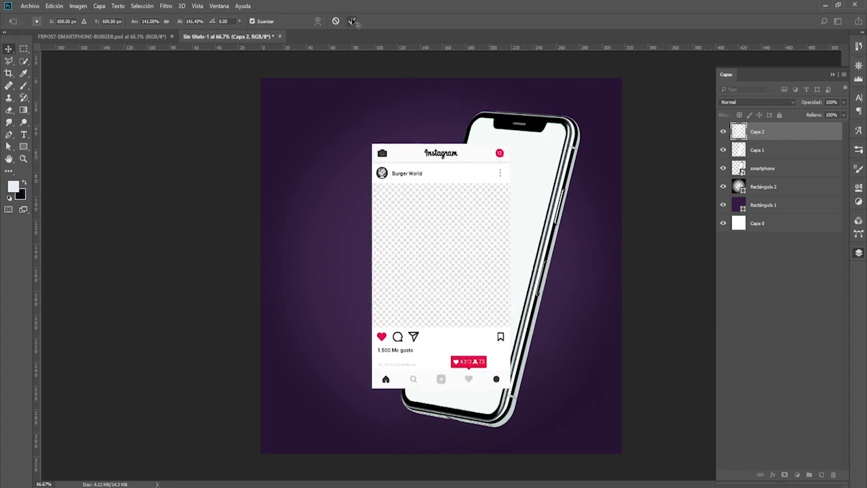
Step: Position the Instagram image over the phone, nudging it with the arrow keys
left_click_drag(493, 195, 543, 189)
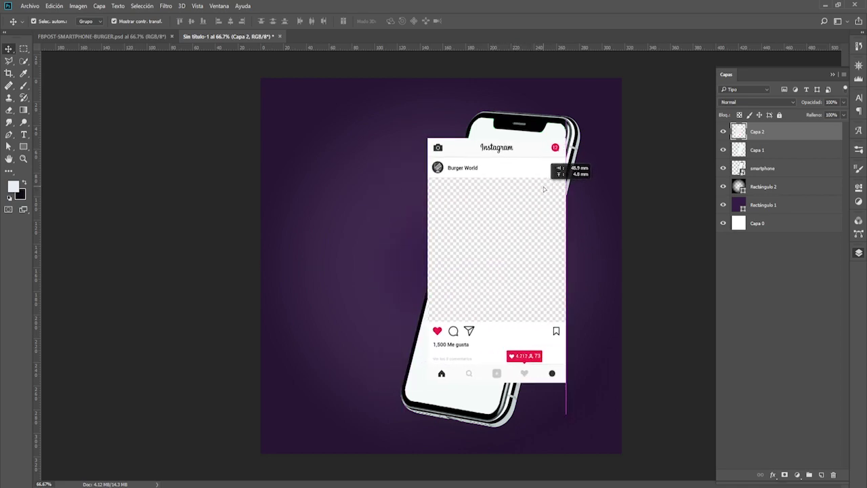
key("Left")
key("Left")
key("Left")
key("Up")
key("Up")
key("Up")
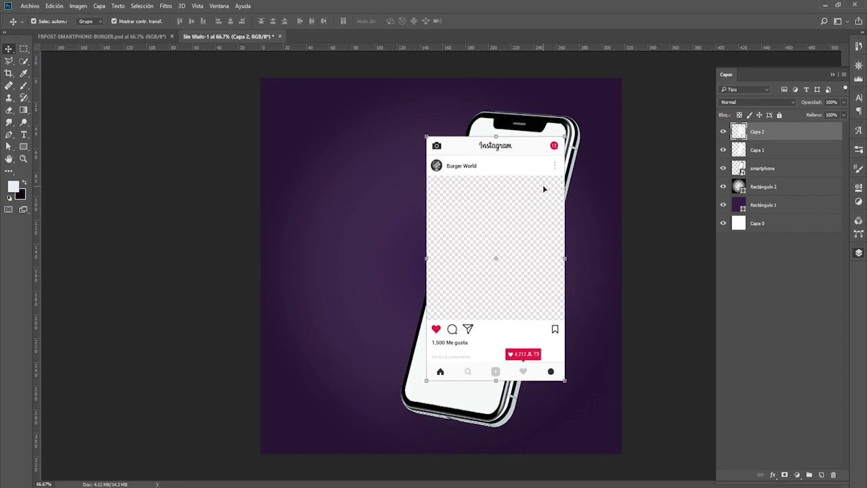
key("Up")
key("Up")
key("Up")
key("Up")
key("Up")
key("Up")
key("Up")
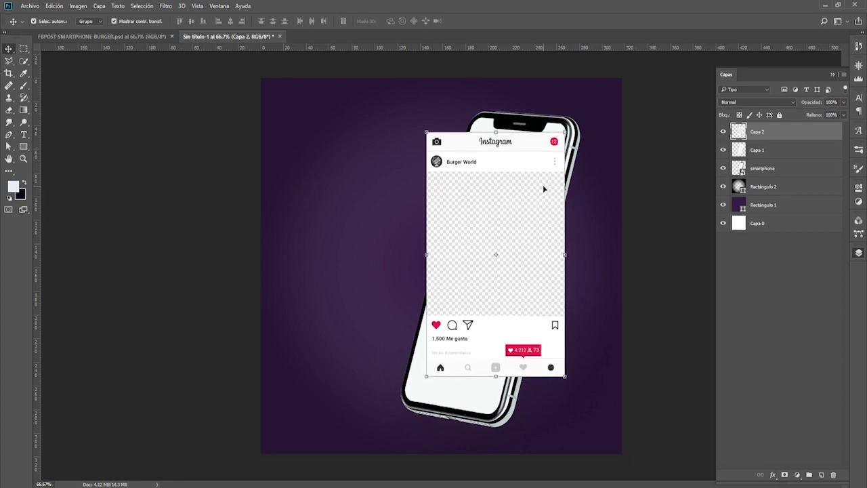
key("Right")
key("Right")
key("Right")
key("Right")
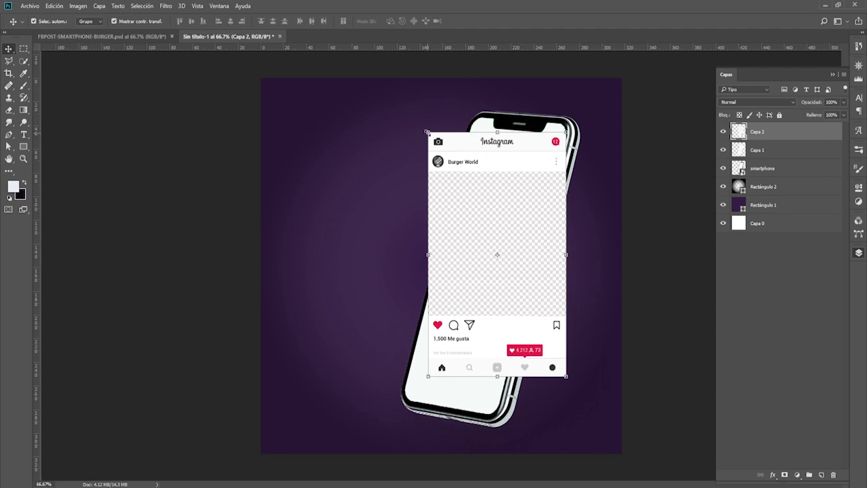
key("ctrl")
key("ctrl")
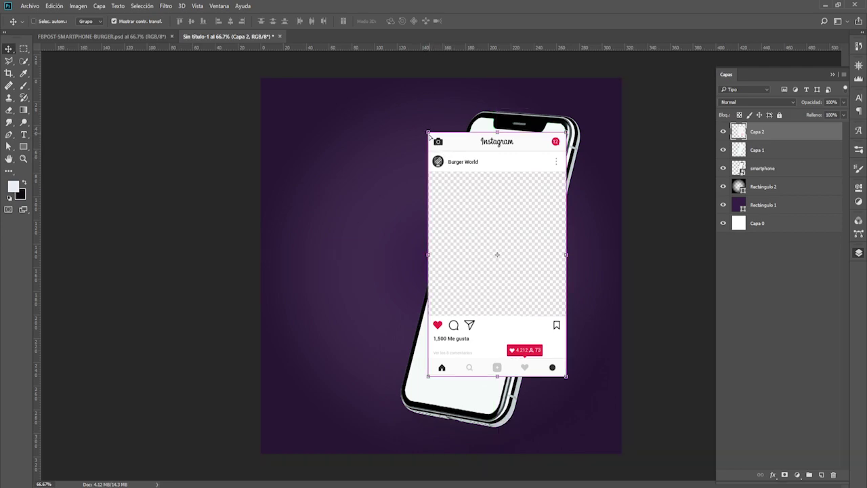
key("ctrl")
key("ctrl")
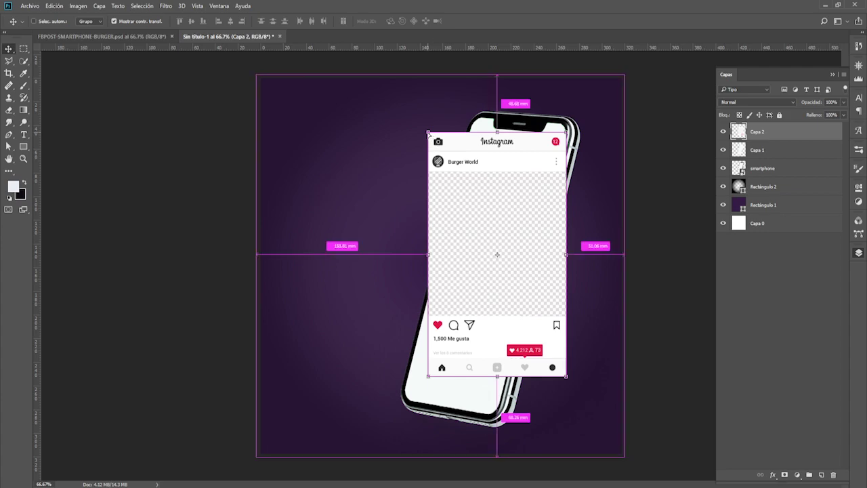
Step: Fit each corner of the Instagram post onto the tilted screen's corners and commit the distortion
left_click_drag(429, 133, 468, 126)
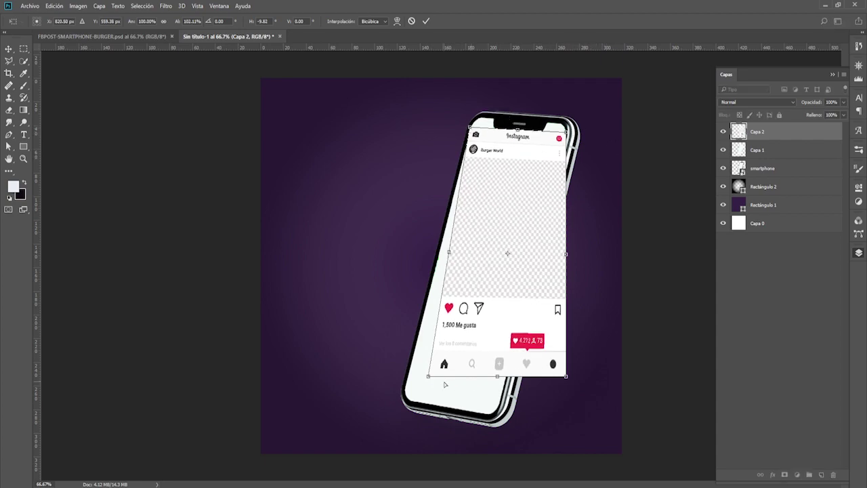
left_click_drag(429, 378, 406, 380)
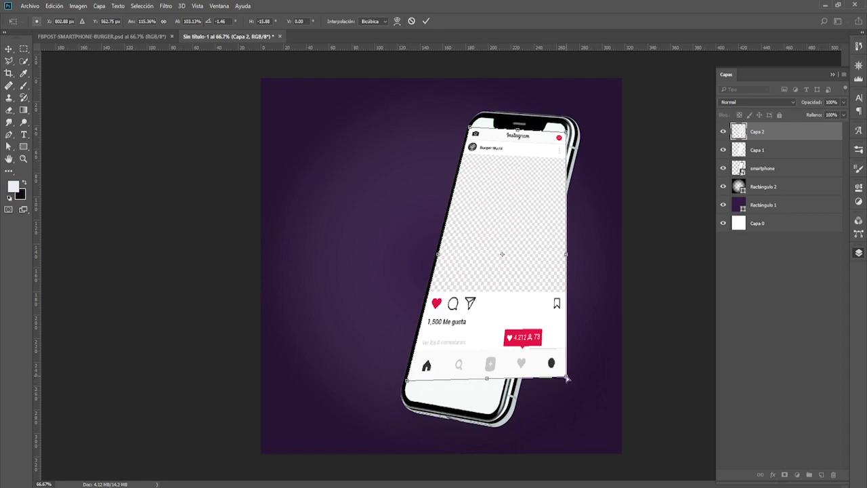
left_click_drag(568, 379, 516, 383)
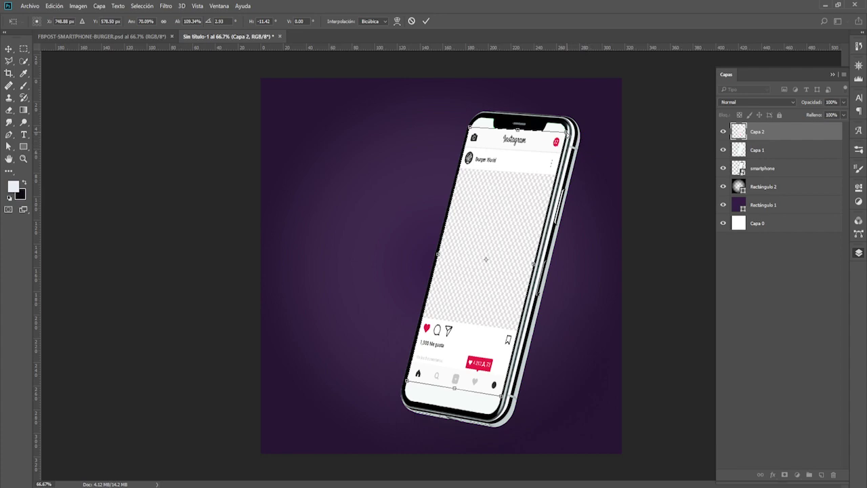
left_click_drag(570, 135, 572, 131)
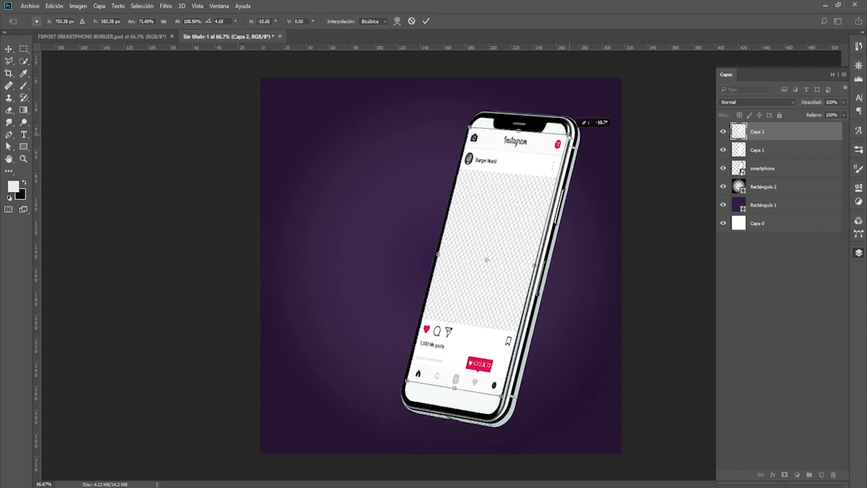
left_click_drag(573, 132, 571, 133)
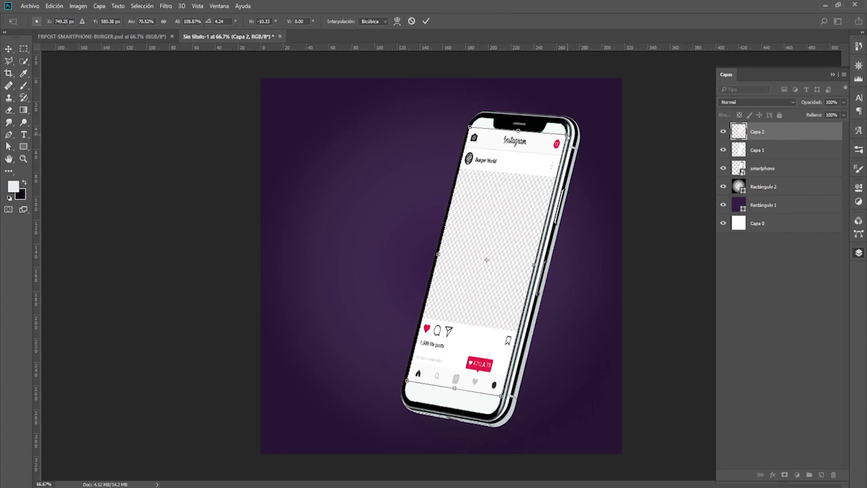
left_click_drag(572, 127, 574, 127)
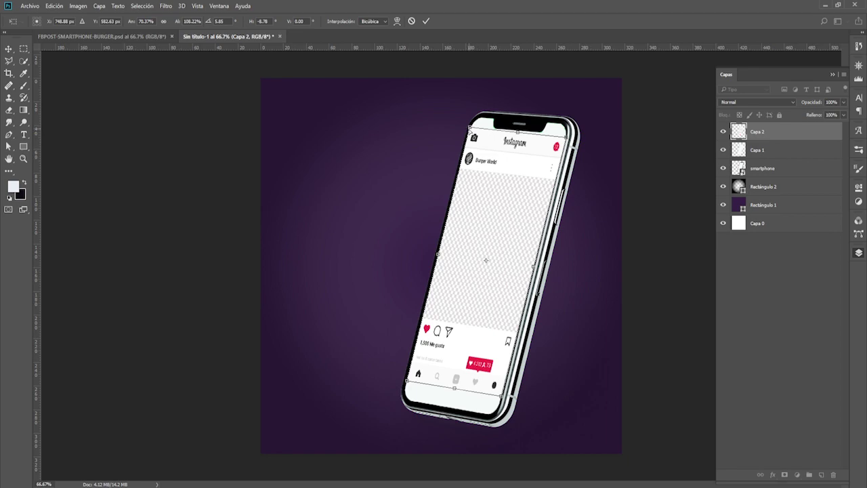
left_click_drag(469, 128, 469, 129)
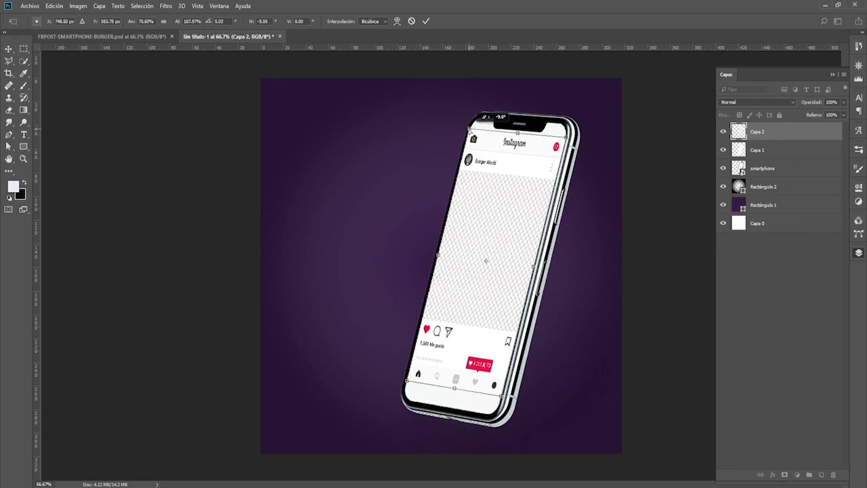
left_click_drag(468, 128, 469, 128)
left_click_drag(406, 382, 406, 380)
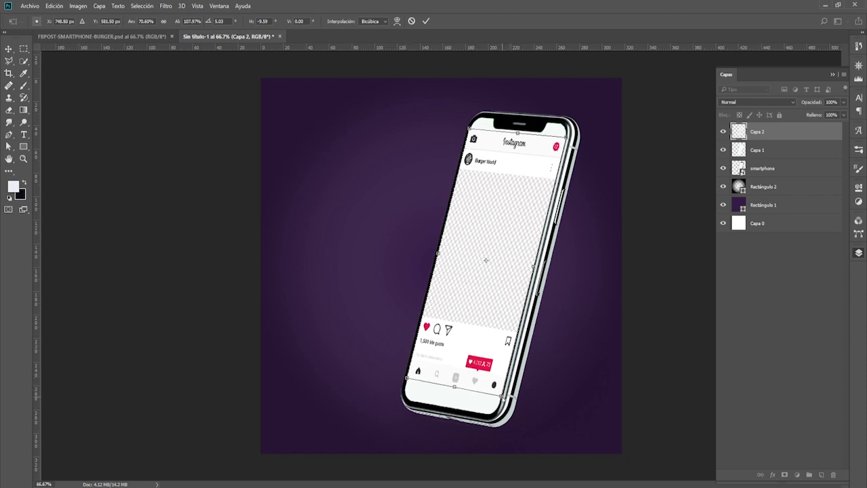
left_click_drag(504, 398, 520, 382)
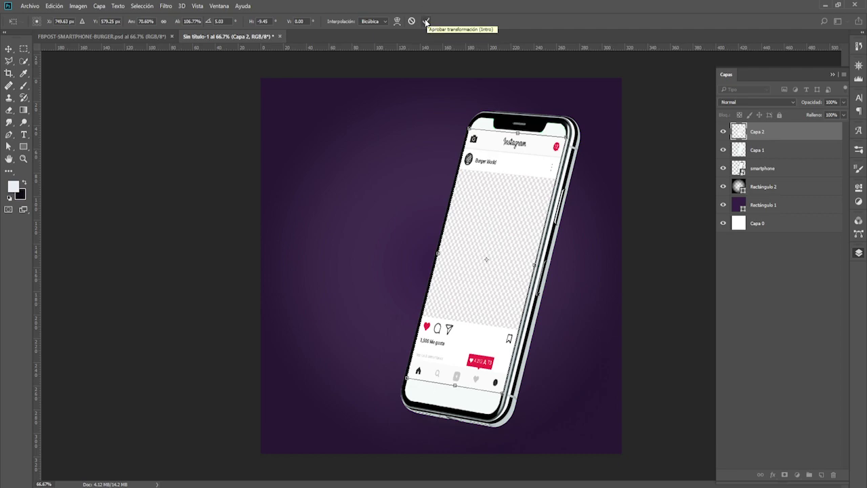
left_click(425, 22)
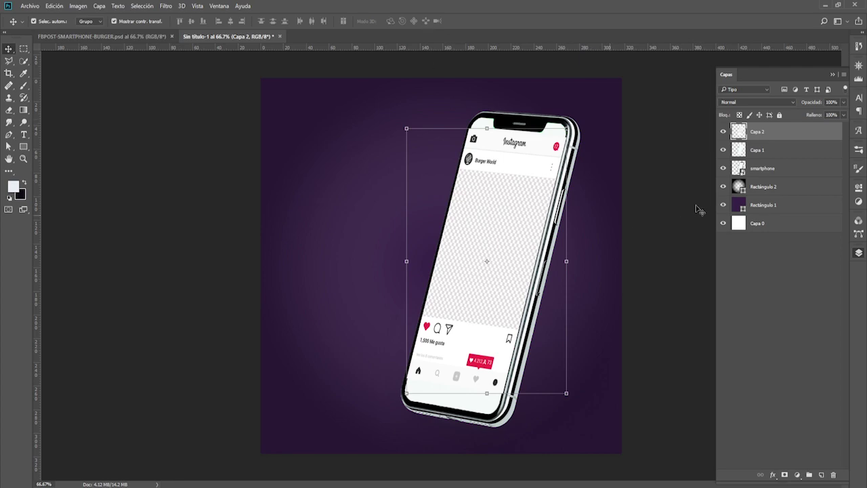
Step: Zoom in on the phone's top to check the overlay's fit
left_click(680, 140)
key("z")
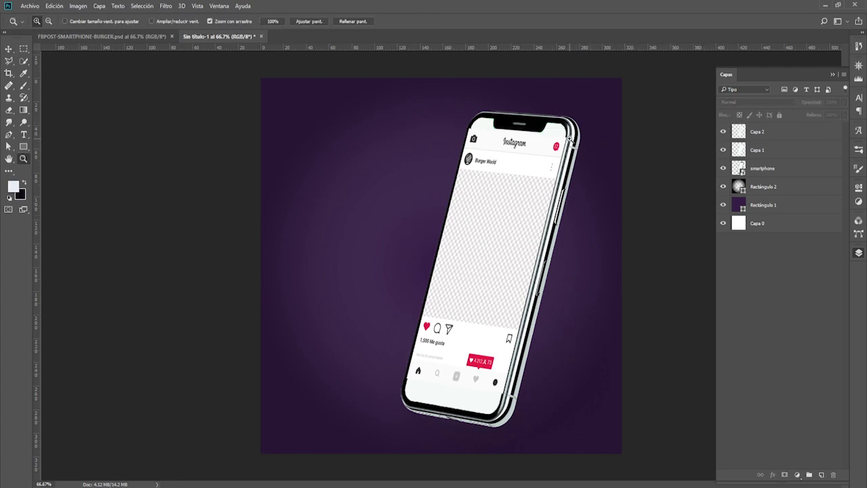
left_click(568, 144)
left_click(568, 145)
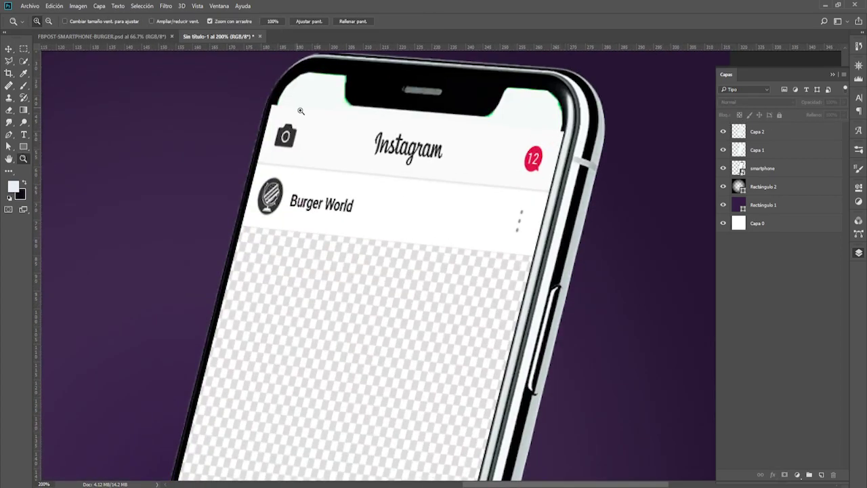
key("v")
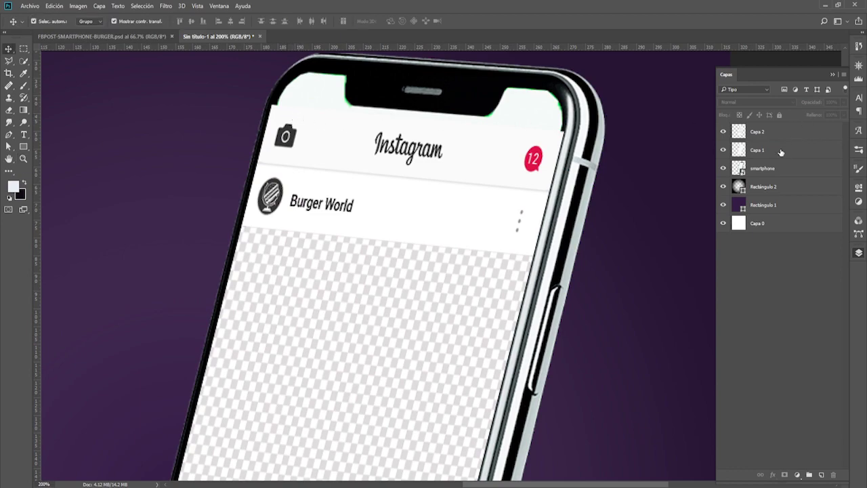
Step: Clip Capa 2 to the Capa 1 screen layer, then show the smartphone layer again
left_click(775, 135)
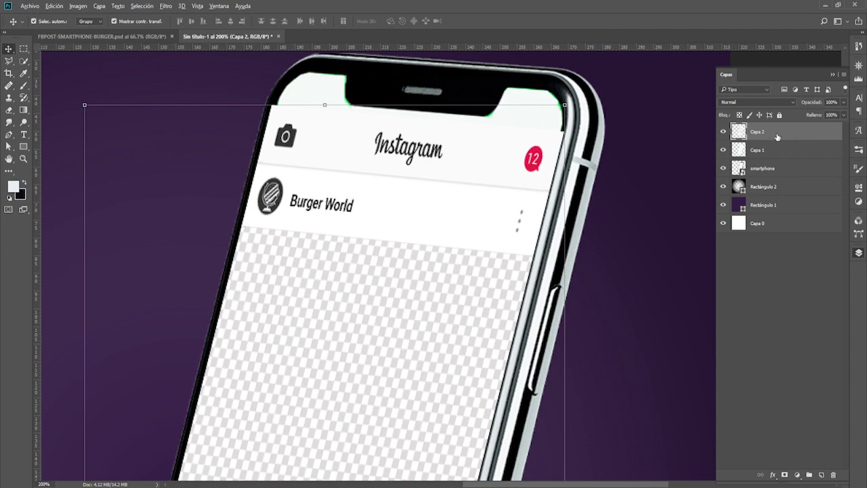
left_click(722, 131)
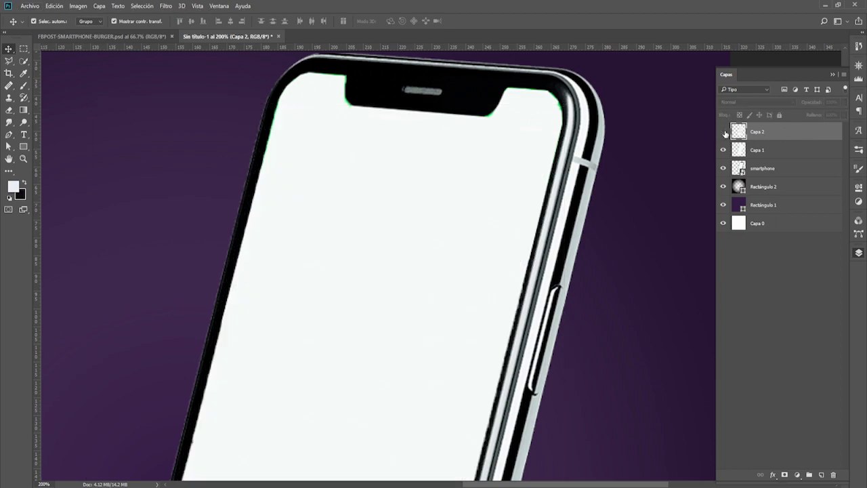
left_click(723, 168)
left_click(723, 150)
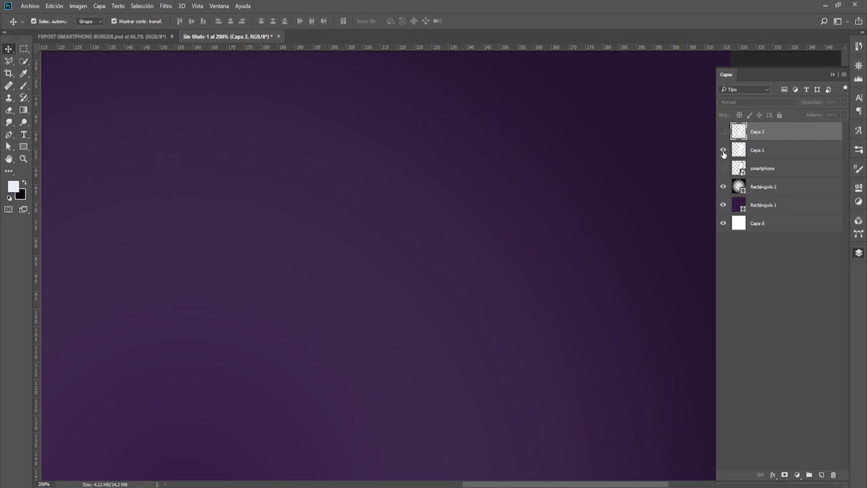
left_click(722, 149)
left_click(722, 132)
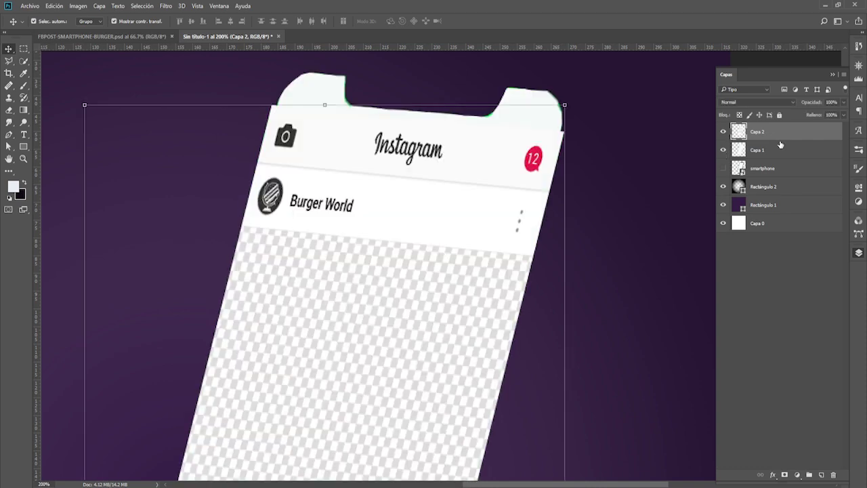
left_click_drag(778, 141, 786, 139)
left_click(786, 139, "alt")
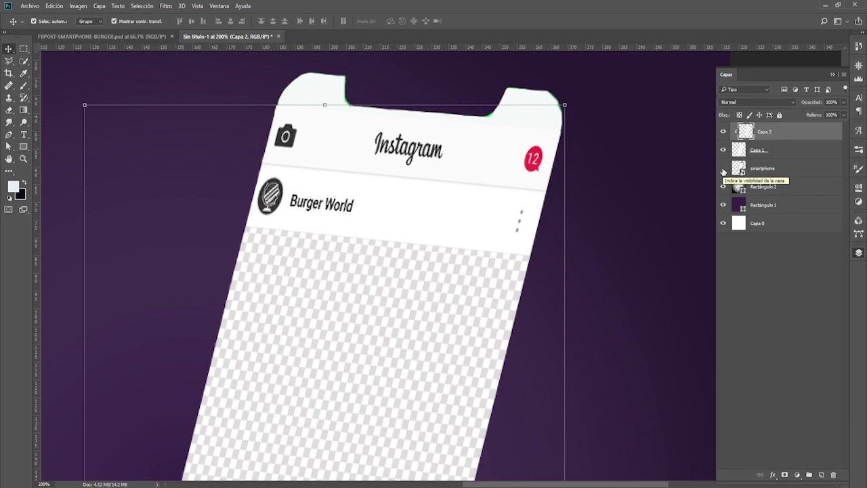
left_click(723, 167)
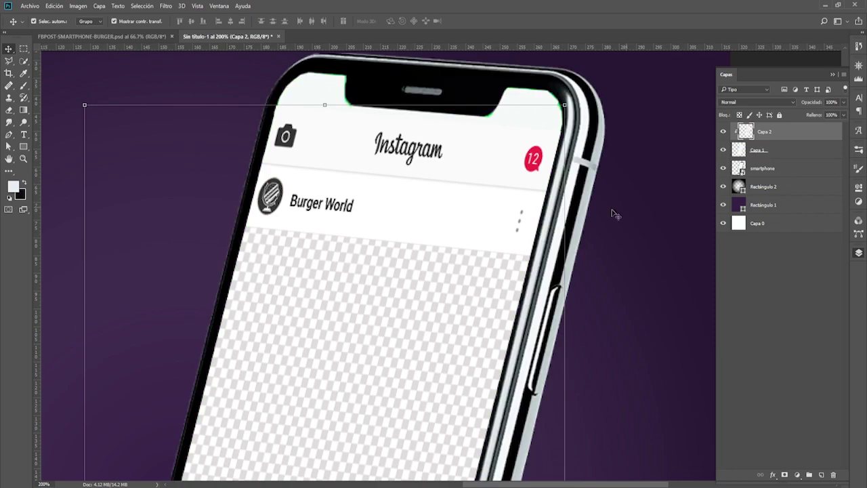
key("Return")
key("z")
left_click(442, 308, "alt")
left_click(442, 308, "alt")
left_click(443, 308, "alt")
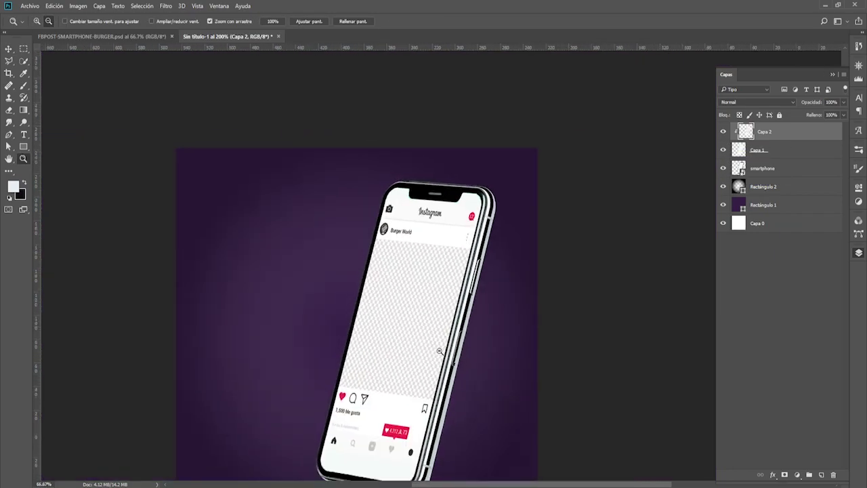
left_click(669, 216)
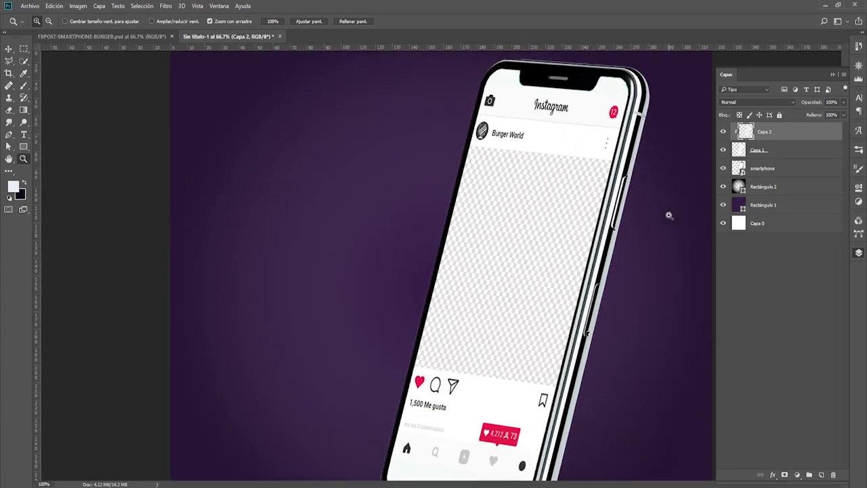
key("v")
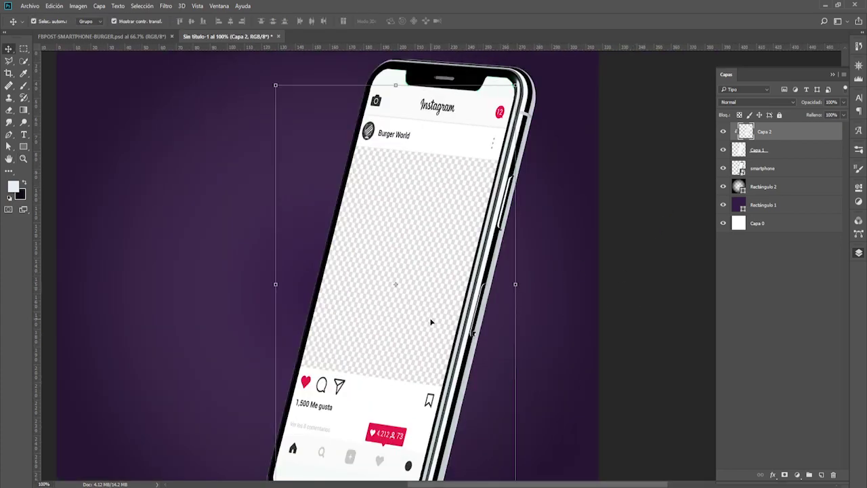
key("z")
left_click(393, 337, "alt")
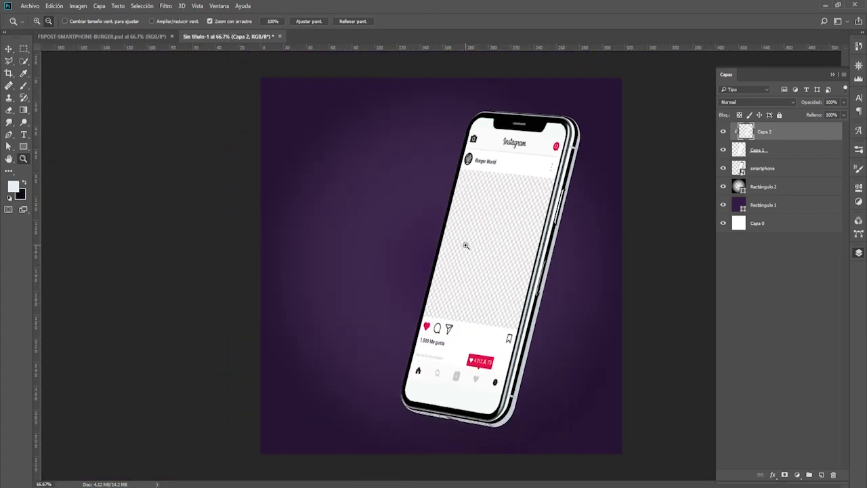
key("v")
left_click(664, 213)
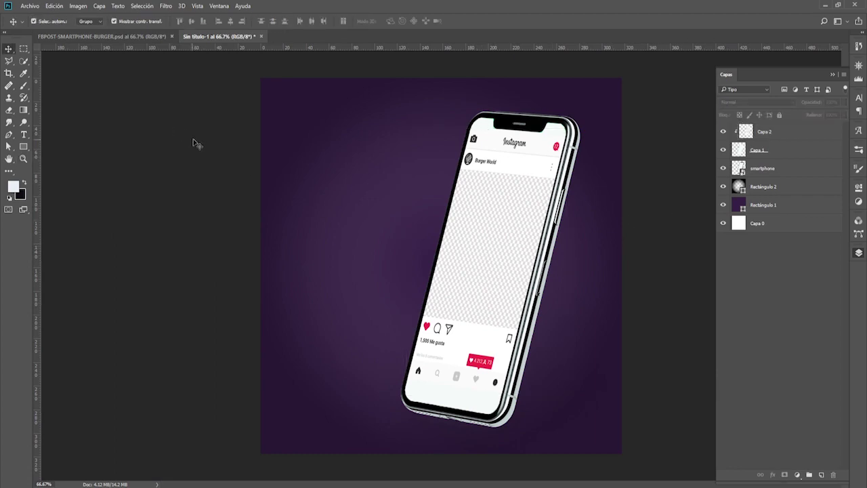
left_click(788, 134)
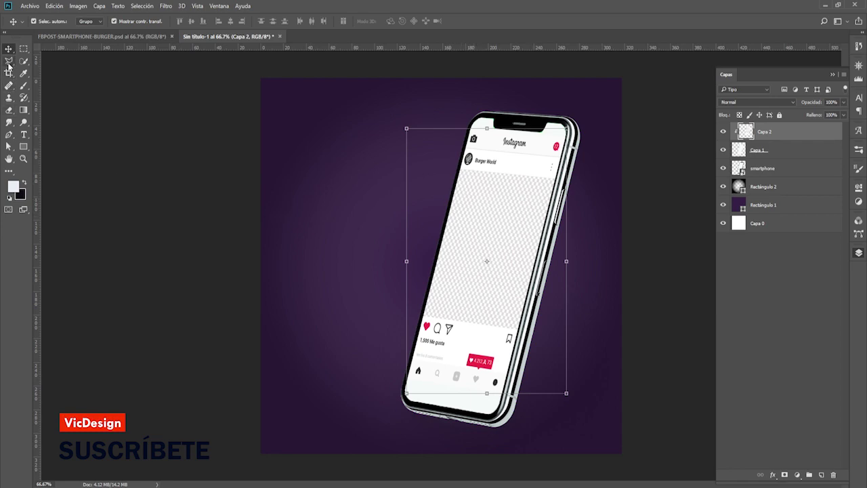
left_click(10, 135)
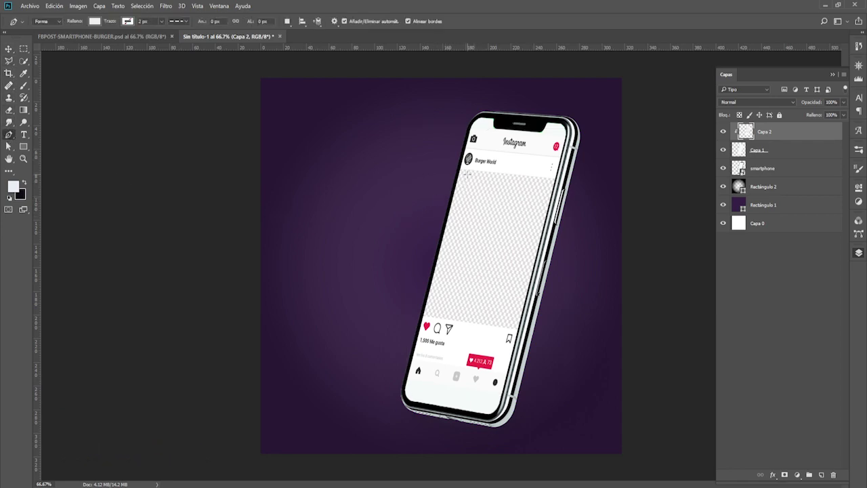
key("z")
left_click(477, 208)
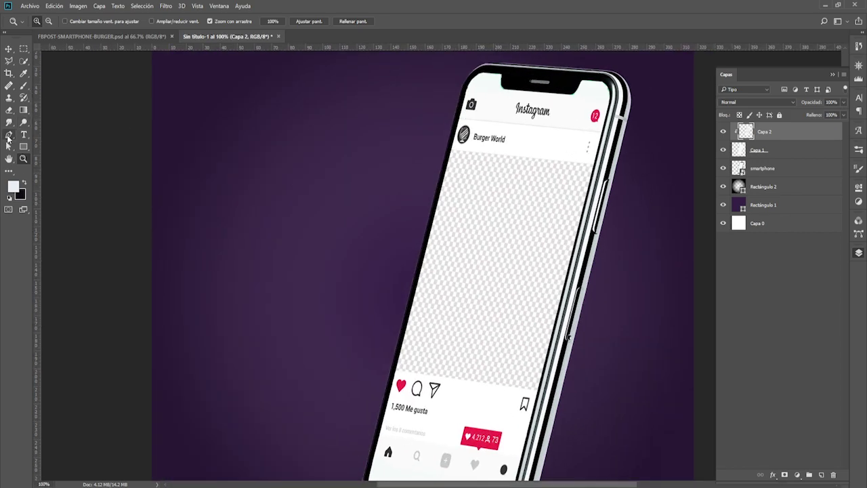
Step: Draw a four-cornered pen shape, Forma 1, over the Instagram post area
left_click(8, 137)
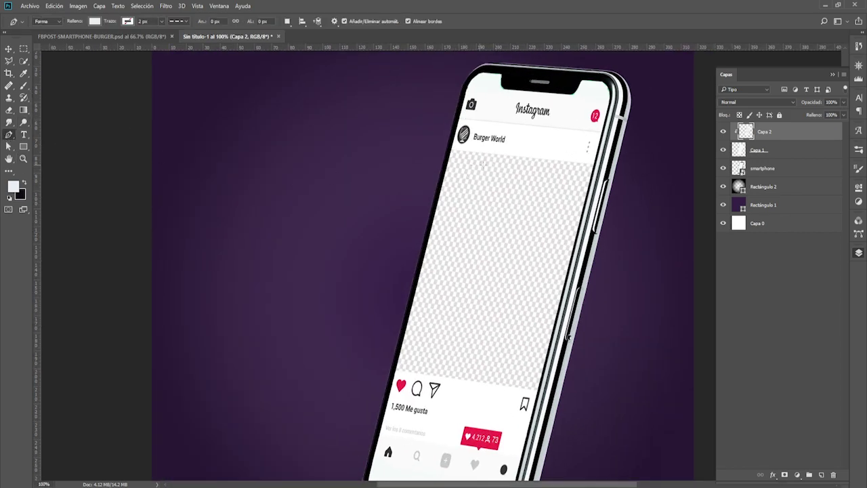
left_click(450, 148)
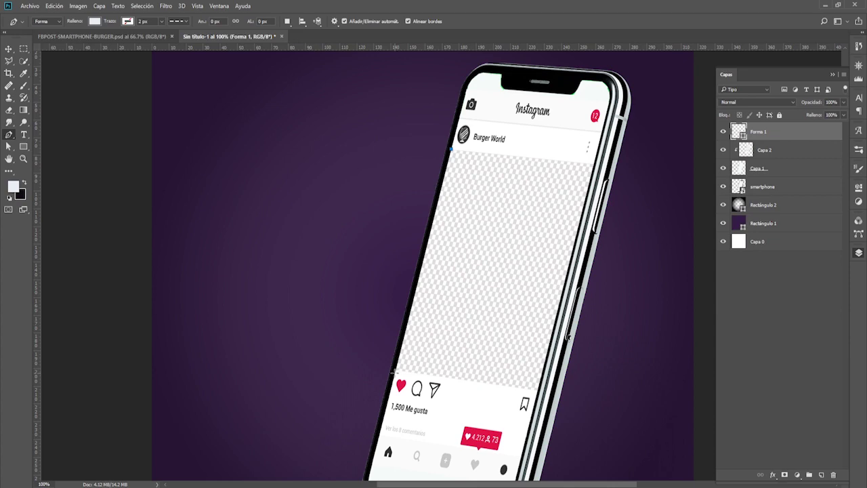
left_click(393, 369)
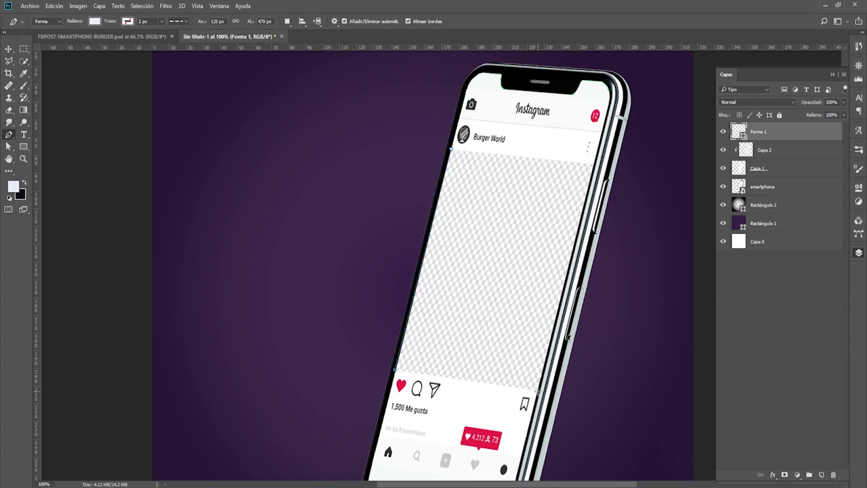
left_click(537, 391)
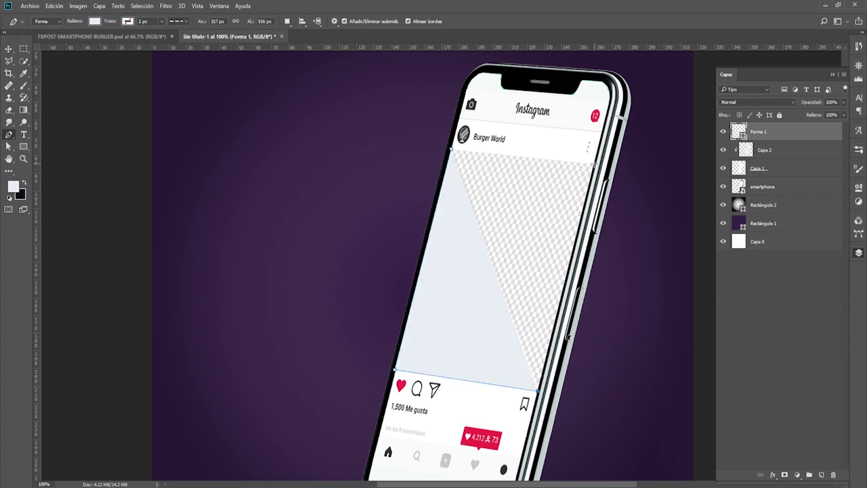
left_click(593, 163)
left_click(450, 147)
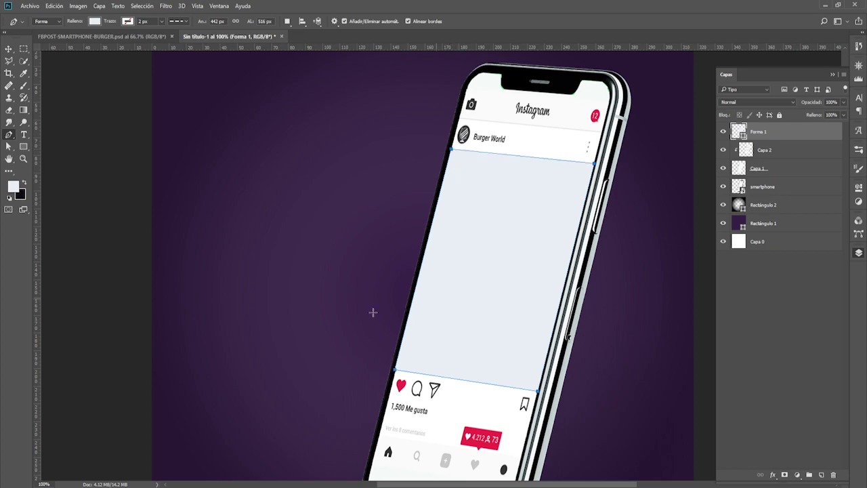
Step: Clip the Forma 1 shape to the Capa 2 Instagram layer
left_click(11, 48)
left_click(636, 398)
left_click(393, 368)
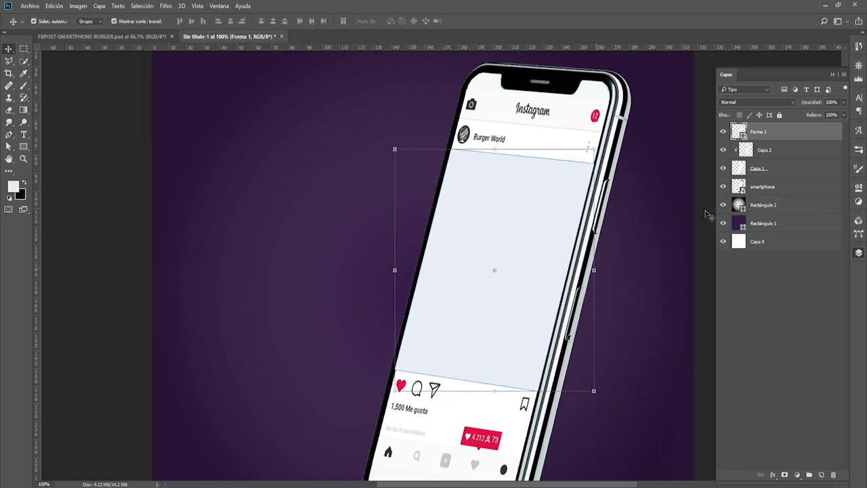
left_click(789, 140, "alt")
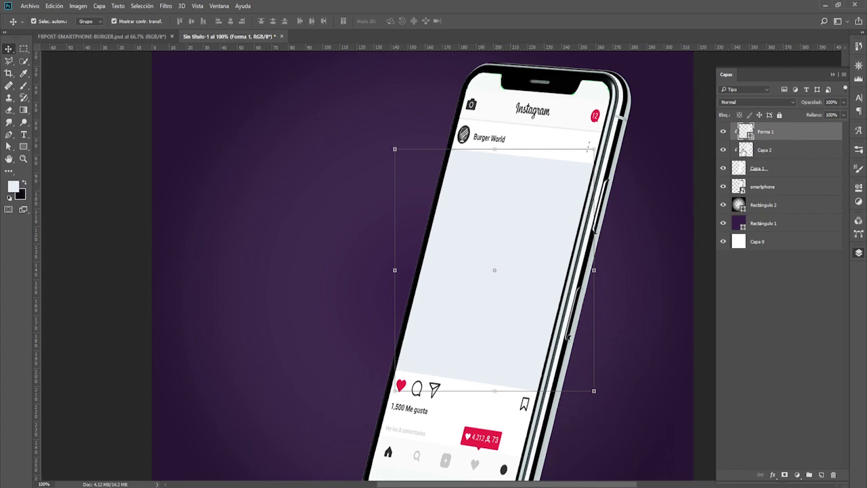
Step: Change Forma 1's fill to a near-black colour
double_click(745, 131)
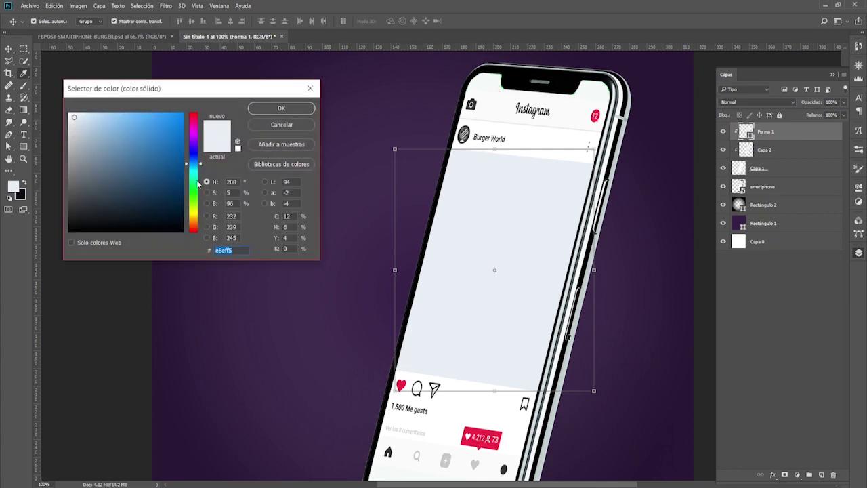
left_click_drag(85, 227, 68, 227)
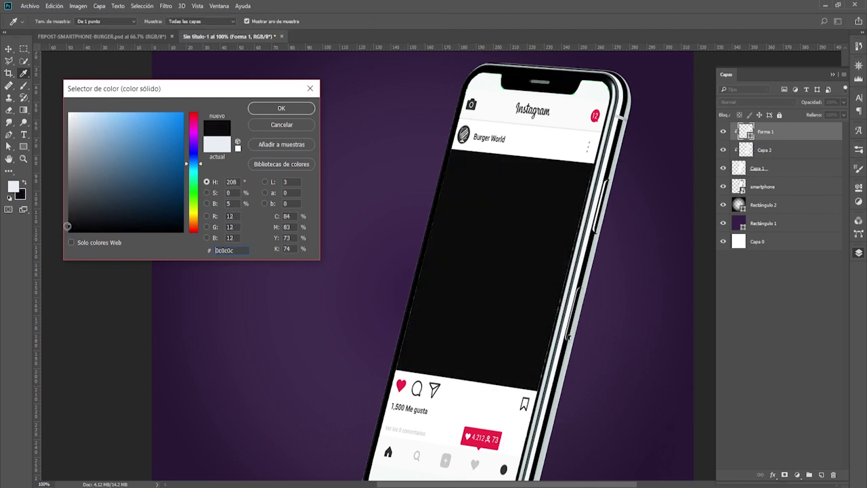
left_click(282, 108)
Step: Zoom out to the whole design and drop the BURGER-HAND image onto the canvas
key("v")
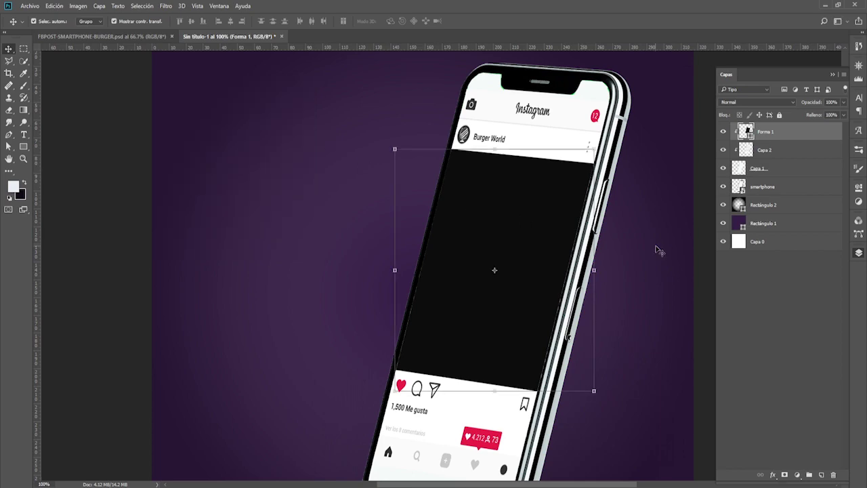
key("z")
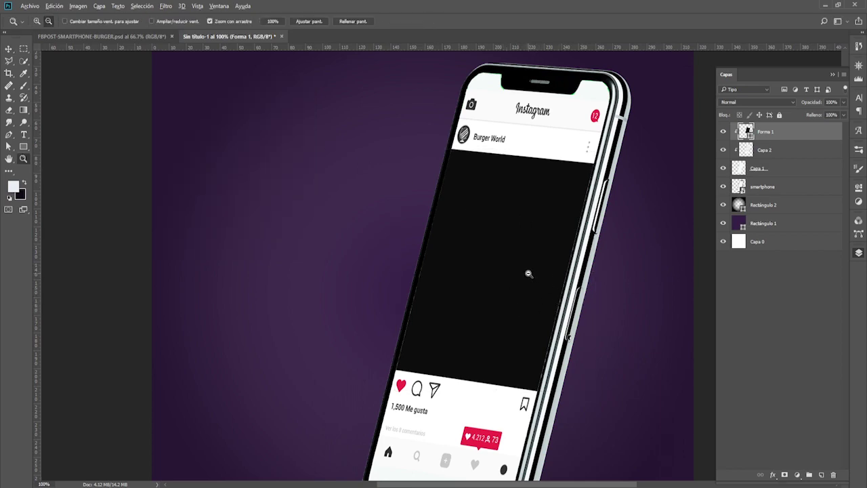
left_click(528, 273, "alt")
key("v")
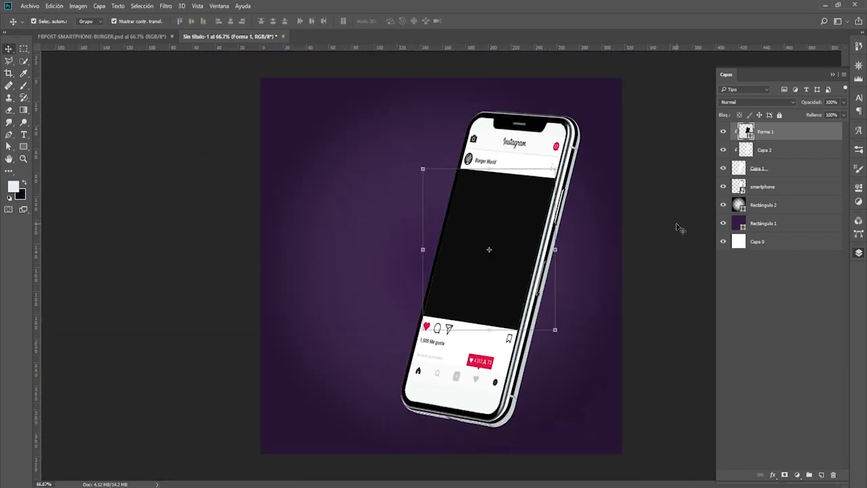
left_click(677, 194)
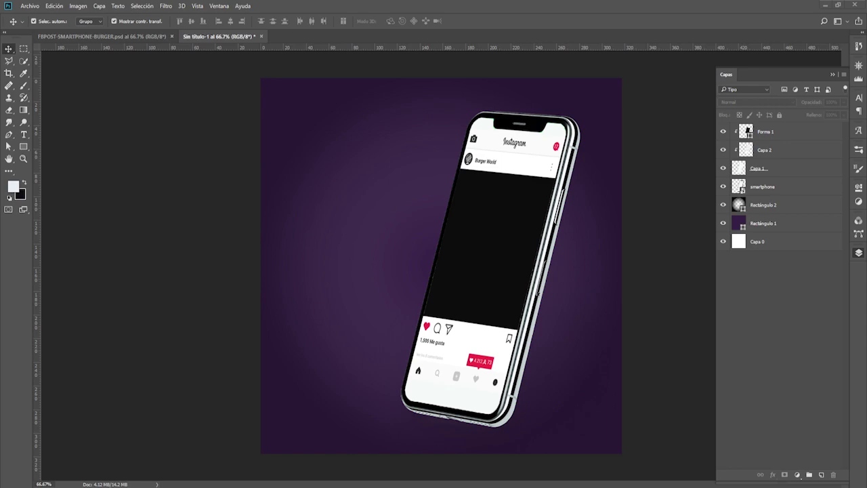
left_click_drag(352, 230, 415, 264)
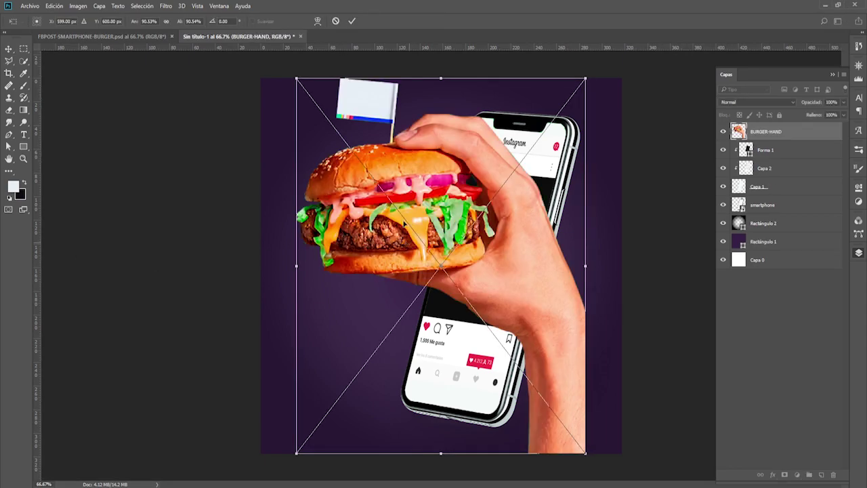
Step: Place BURGER-HAND, shrink it to about 82% and set it over the phone screen
left_click(352, 21)
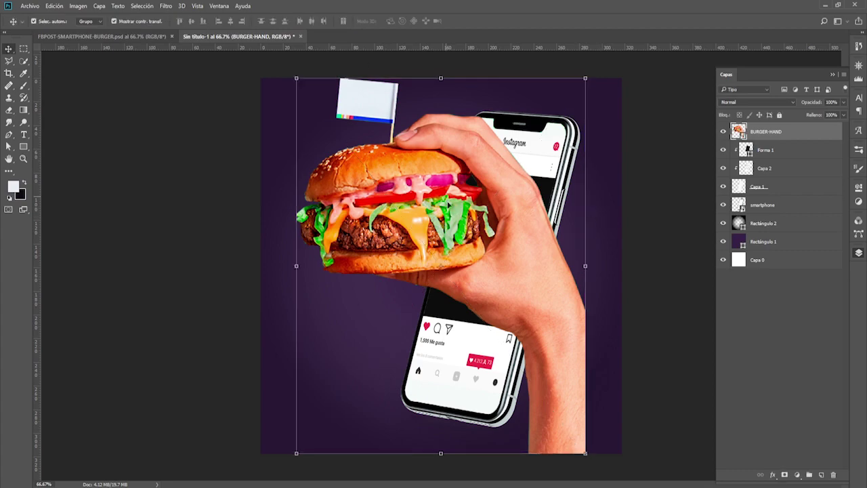
mouse_move(534, 302)
left_mouse_down()
mouse_move(572, 326)
mouse_move(579, 349)
left_mouse_up()
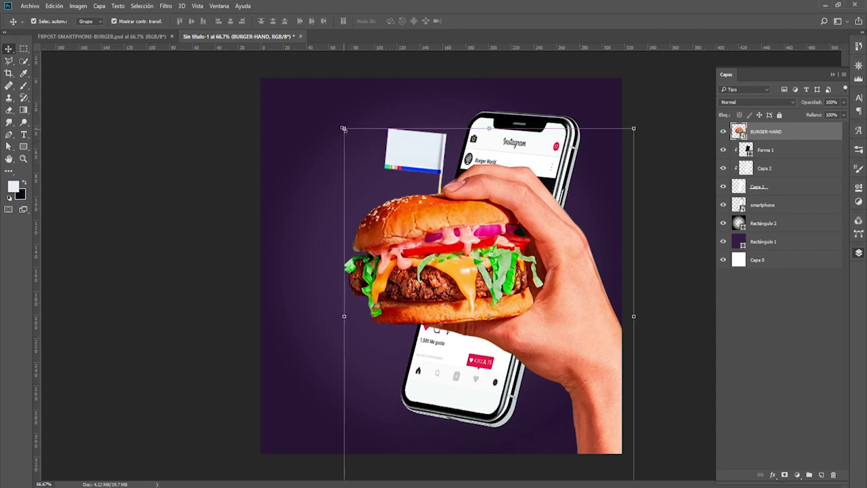
left_click_drag(344, 128, 372, 165)
left_click_drag(582, 372, 575, 343)
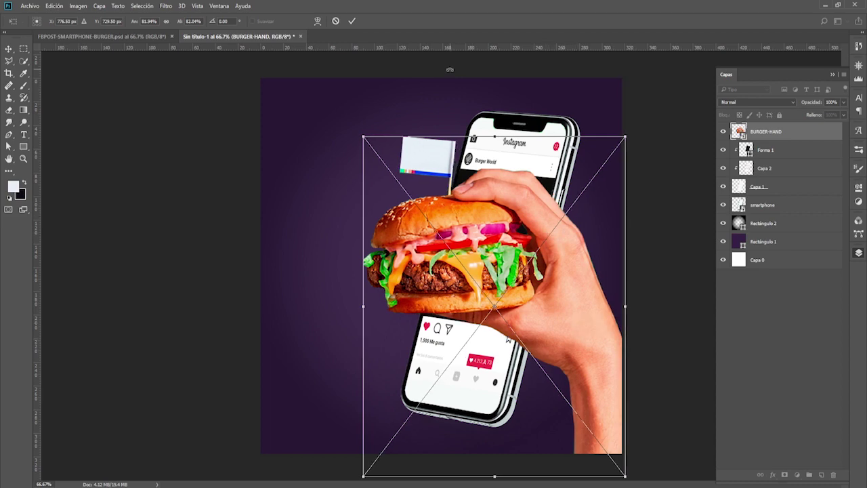
left_click(349, 21)
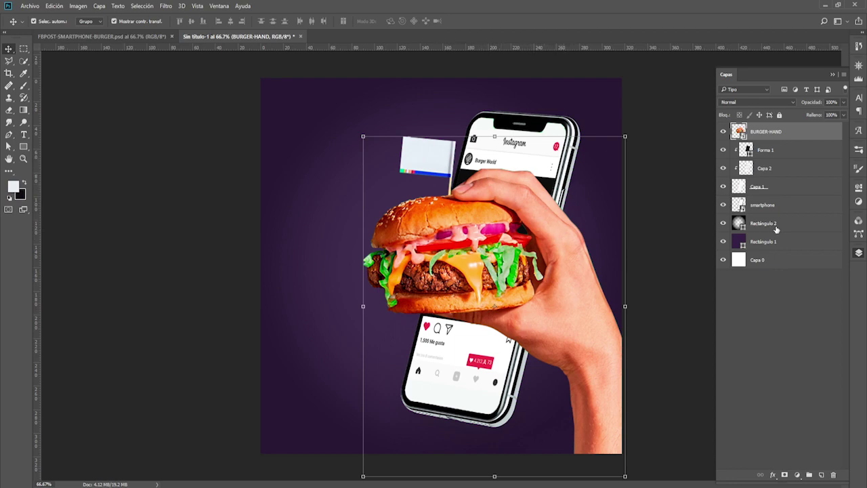
Step: Duplicate the smartphone layer, move the copy to the top, and test-select its screen
left_click(784, 205)
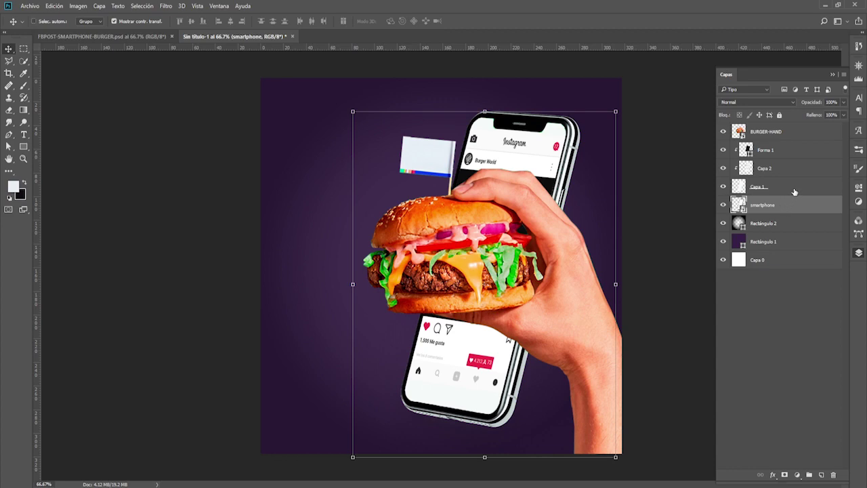
key("ctrl+j")
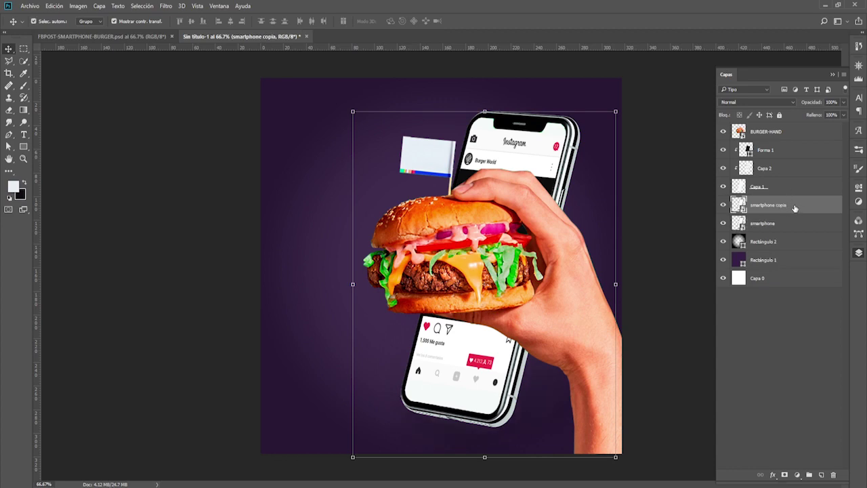
left_click_drag(794, 208, 788, 130)
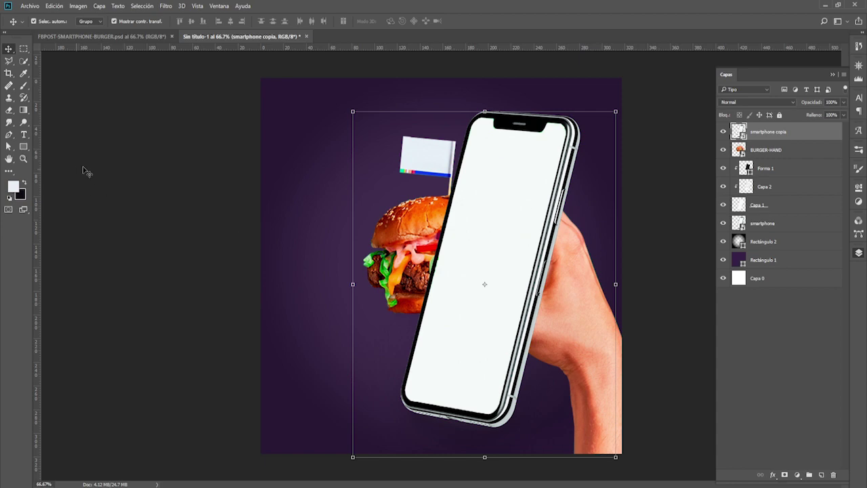
left_click(24, 61)
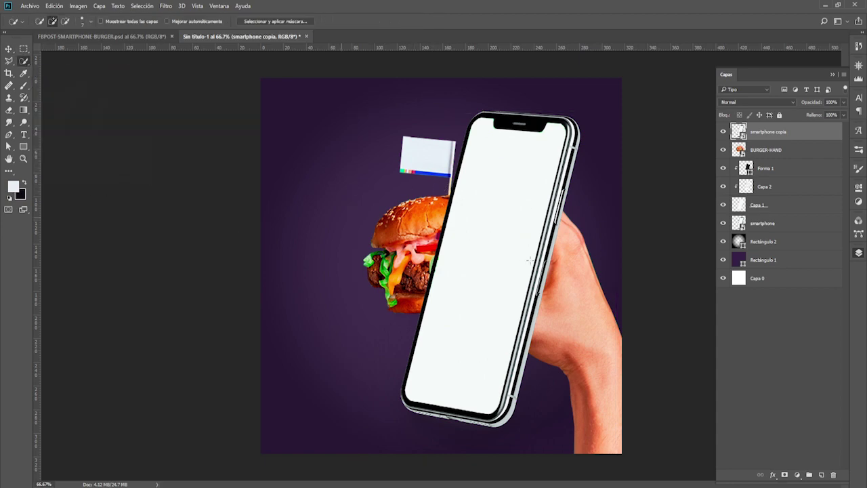
left_click_drag(460, 369, 480, 235)
key("ctrl+d")
Step: Load Capa 1's screen shape, rasterize smartphone copia, and delete its white screen
left_click(723, 205)
left_click(740, 211, "ctrl")
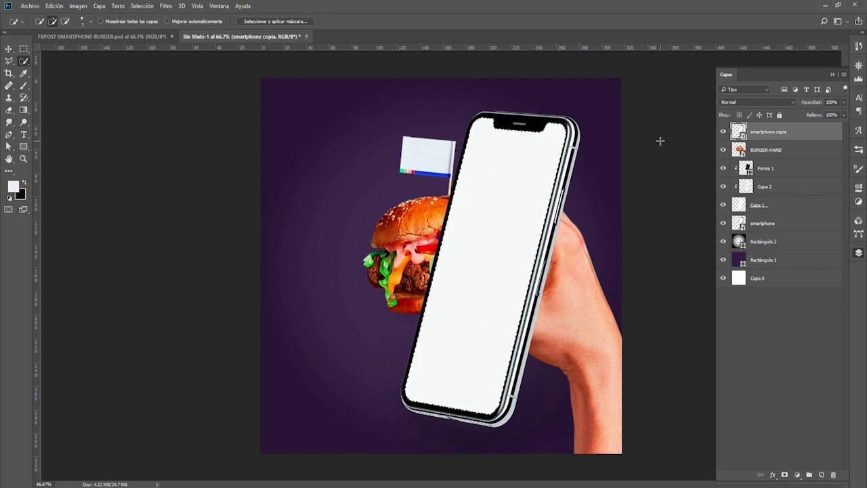
key("Delete")
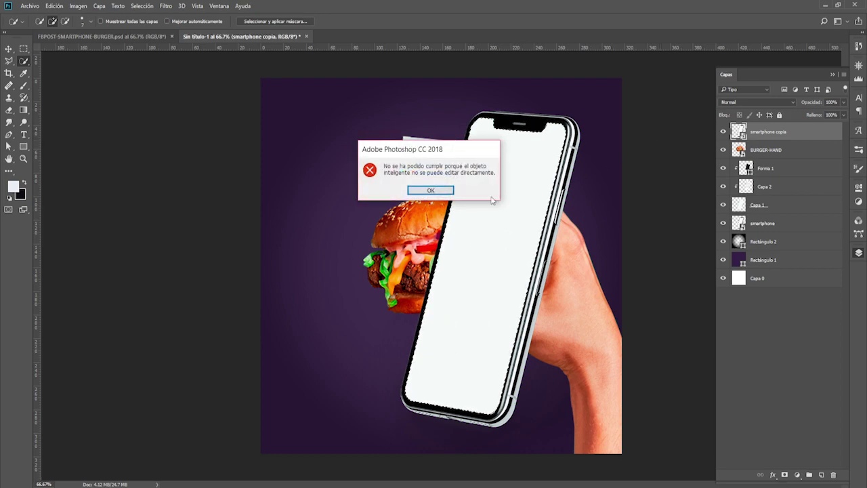
left_click(431, 190)
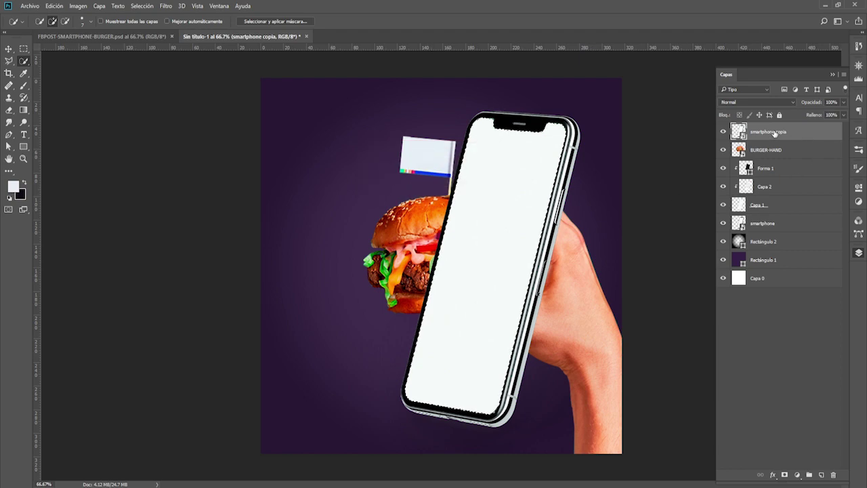
right_click(773, 134)
left_click(548, 267)
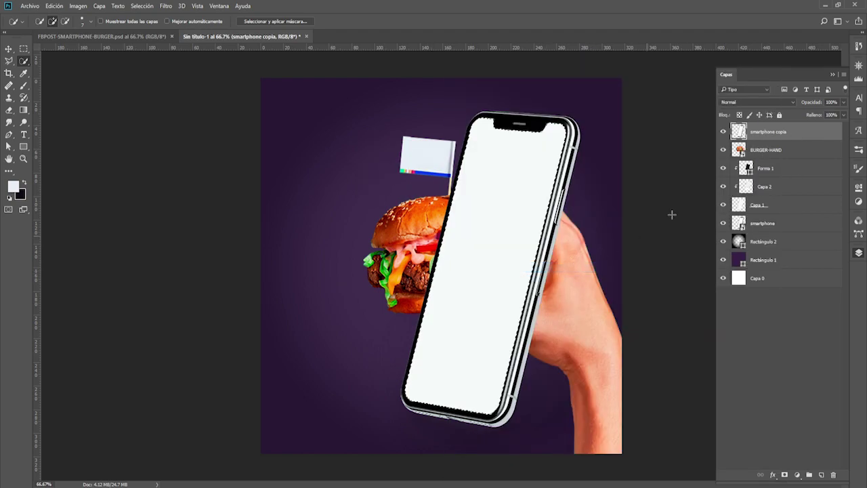
key("Delete")
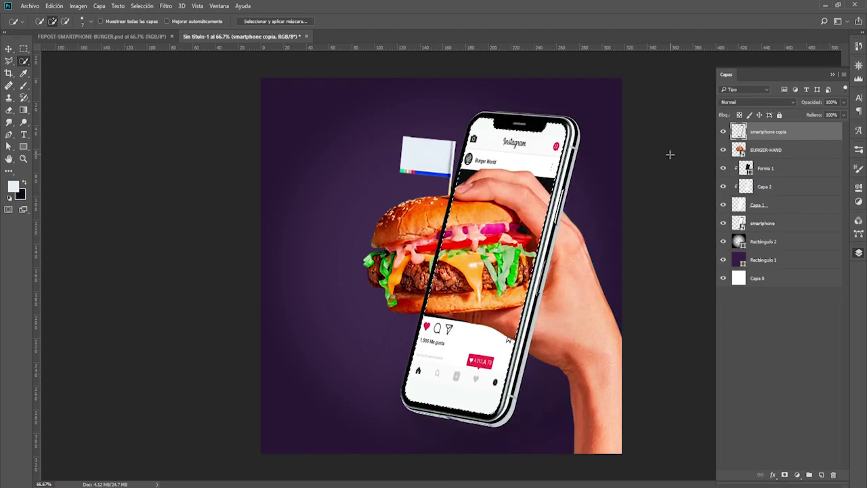
key("ctrl+d")
left_click(8, 48)
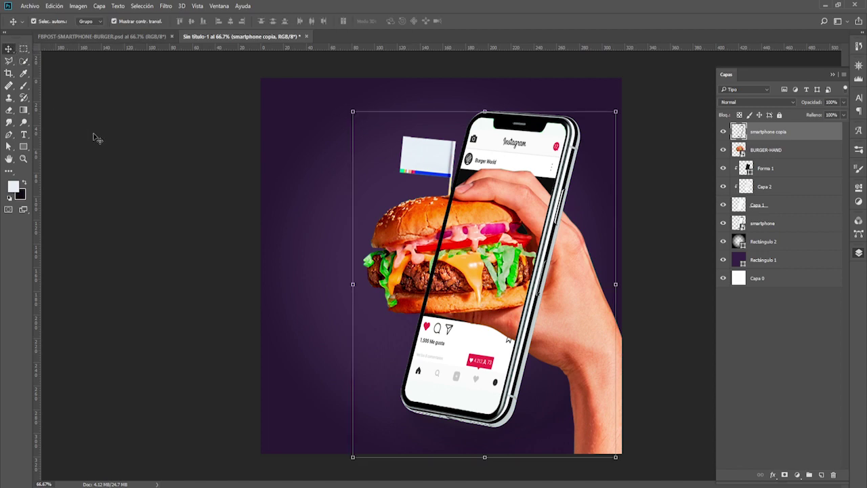
left_click(180, 155)
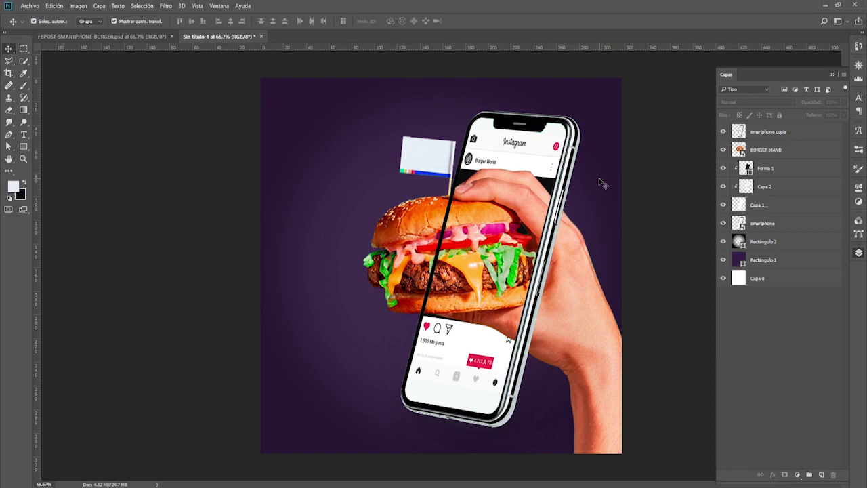
left_click(79, 6)
mouse_move(54, 6)
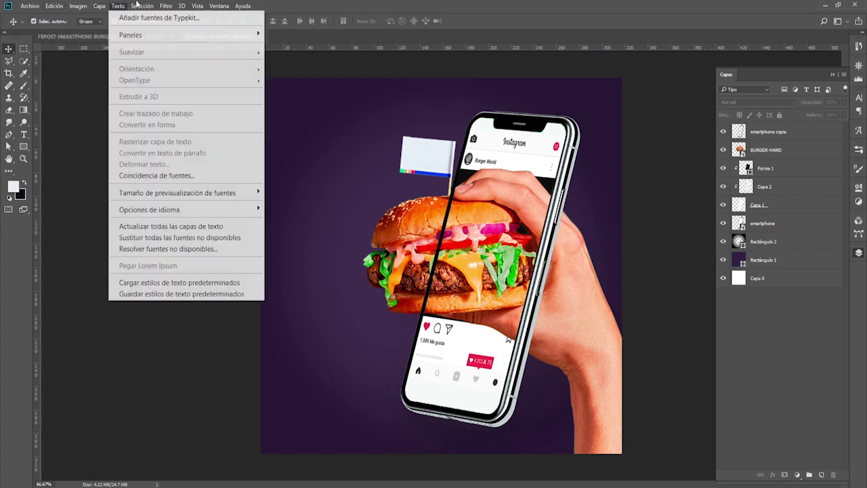
left_click(86, 145)
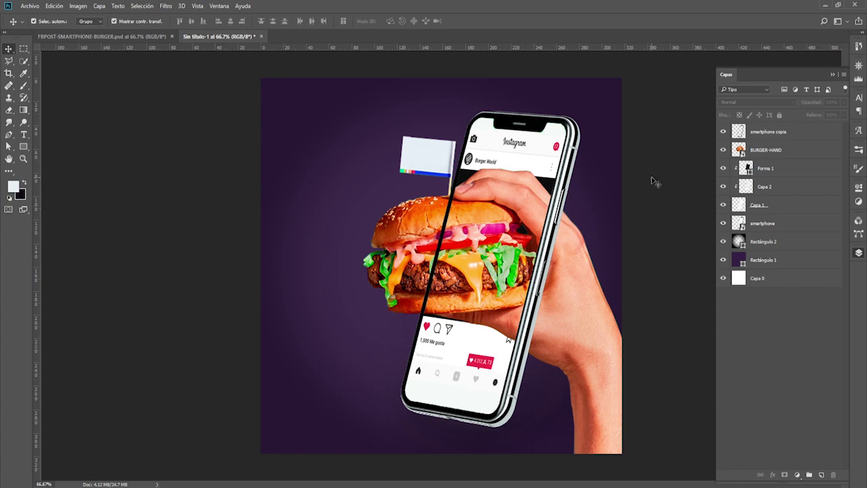
left_click(779, 156)
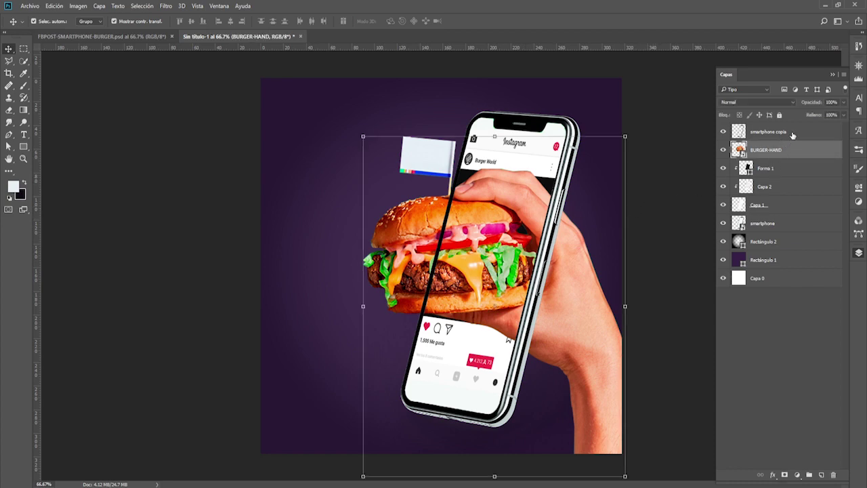
left_click(792, 133)
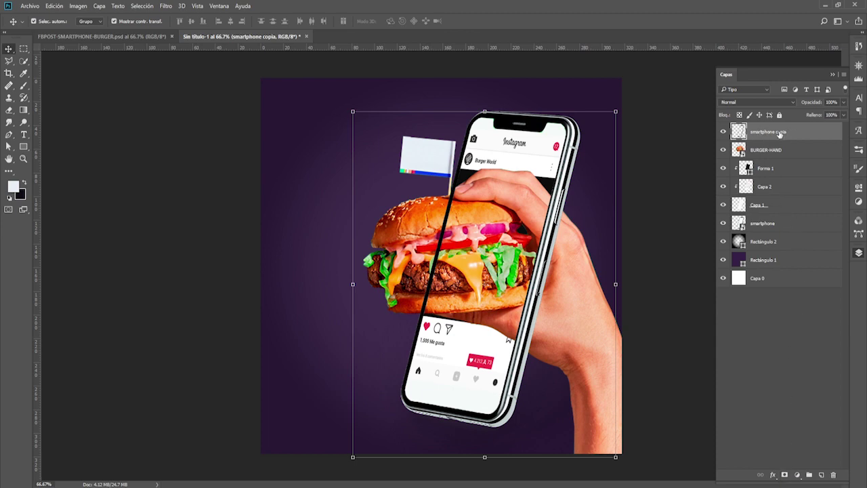
Step: Mask smartphone copia and paint black over the phone edge crossing the burger
left_click(784, 474)
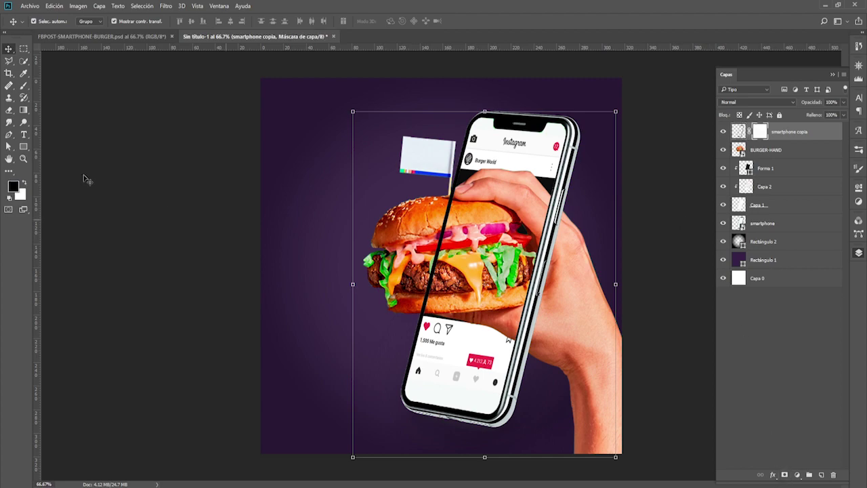
left_click(23, 85)
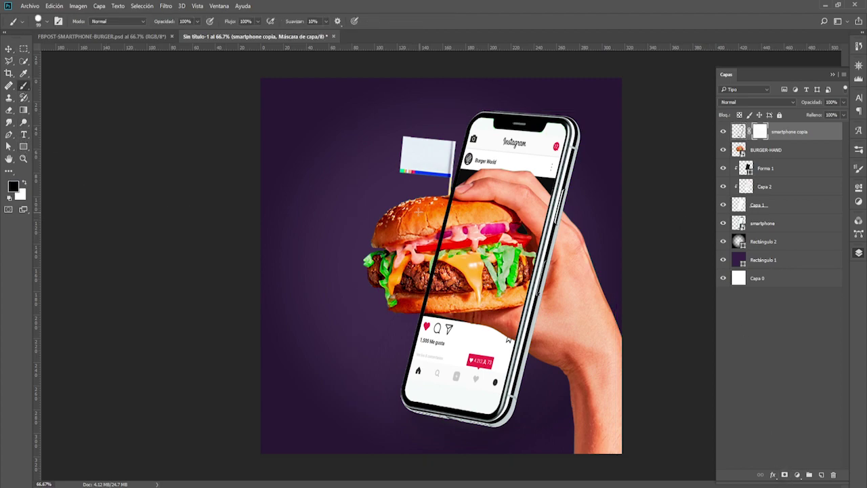
left_click_drag(433, 272, 447, 192)
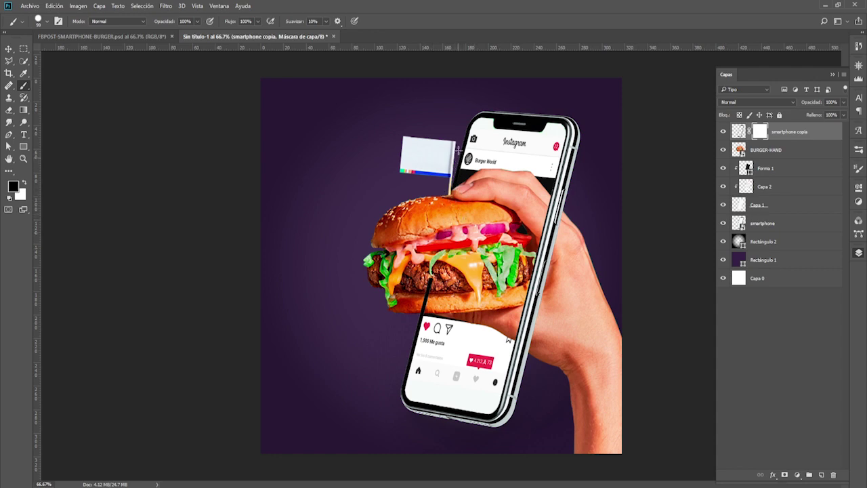
left_click_drag(435, 272, 422, 305)
key("v")
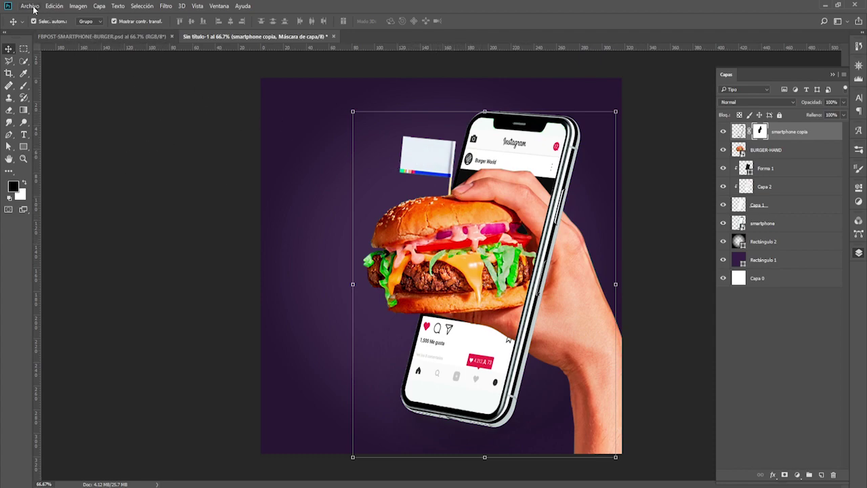
Step: Place the LOGO-BURGER-H logo onto the white flag in the burger and commit it
left_click(202, 466)
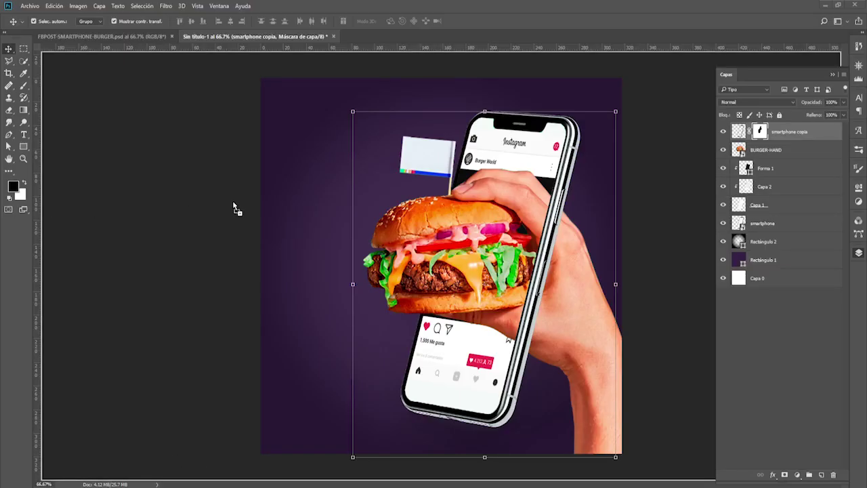
left_click_drag(234, 207, 343, 178)
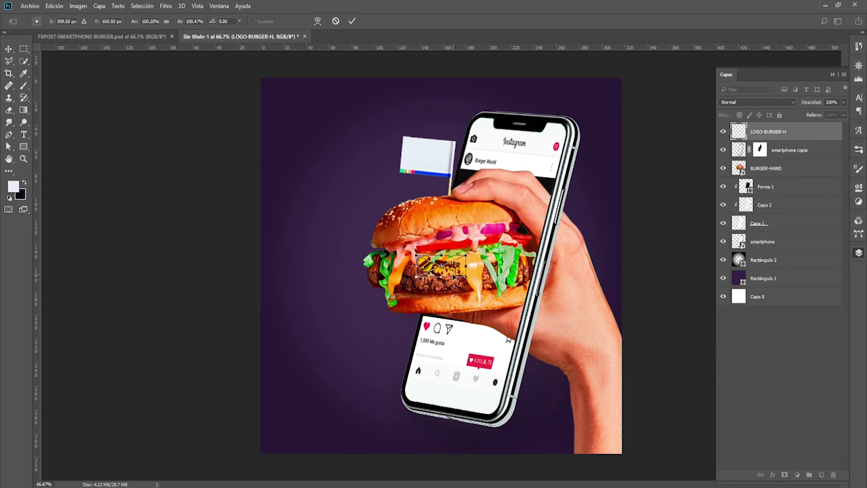
mouse_move(452, 276)
left_mouse_down()
mouse_move(452, 142)
mouse_move(450, 163)
left_mouse_up()
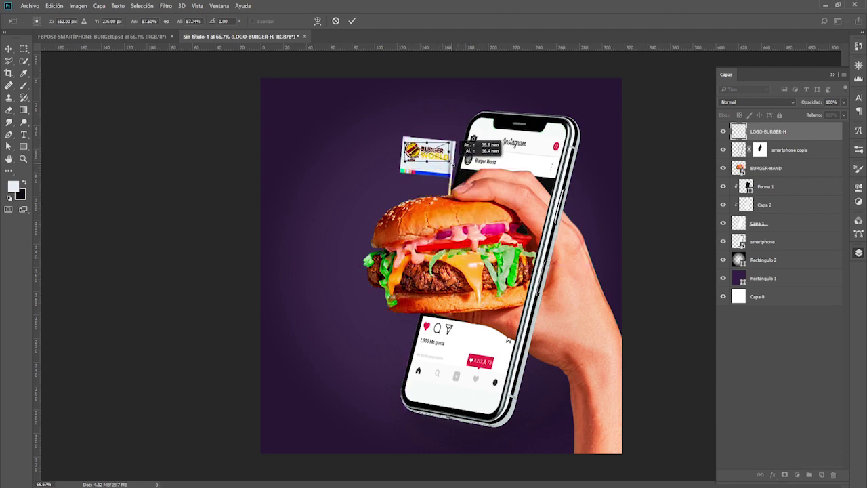
left_click(351, 21)
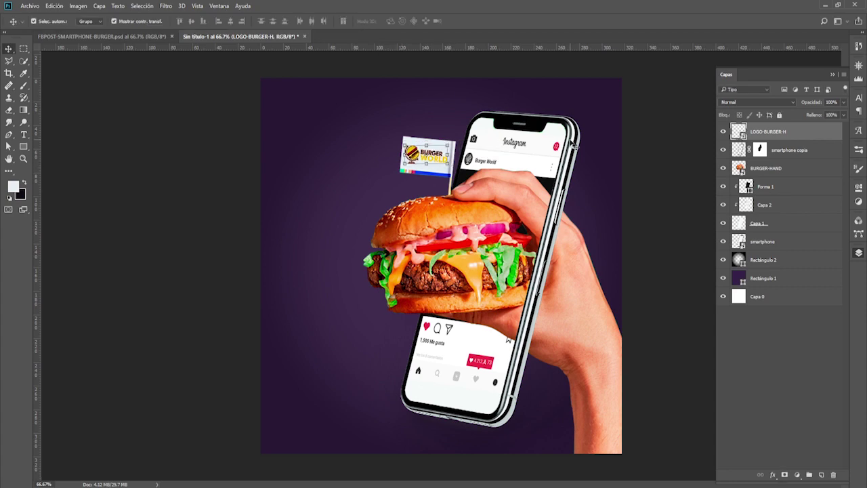
left_click(649, 189)
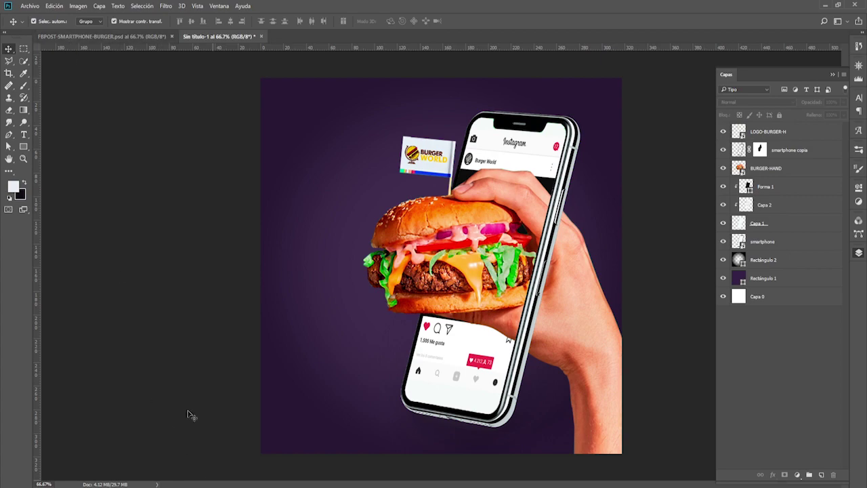
left_click(67, 37)
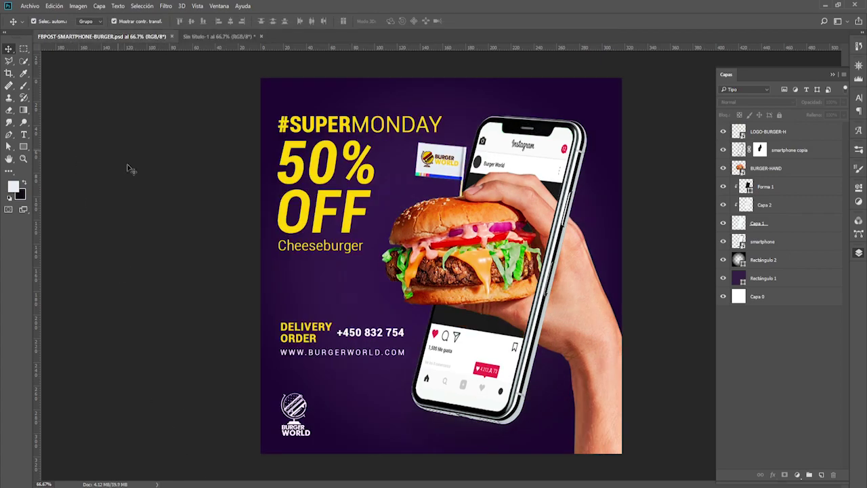
left_click(325, 131)
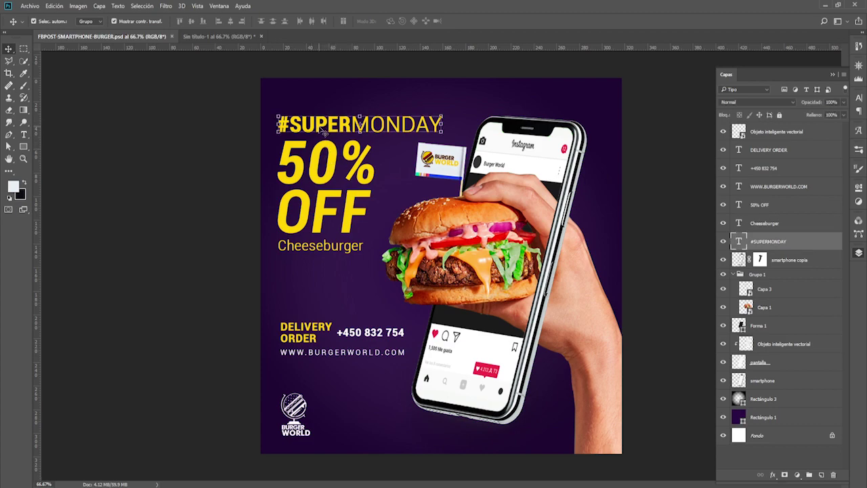
left_click(333, 170, "shift")
left_click(329, 255, "shift")
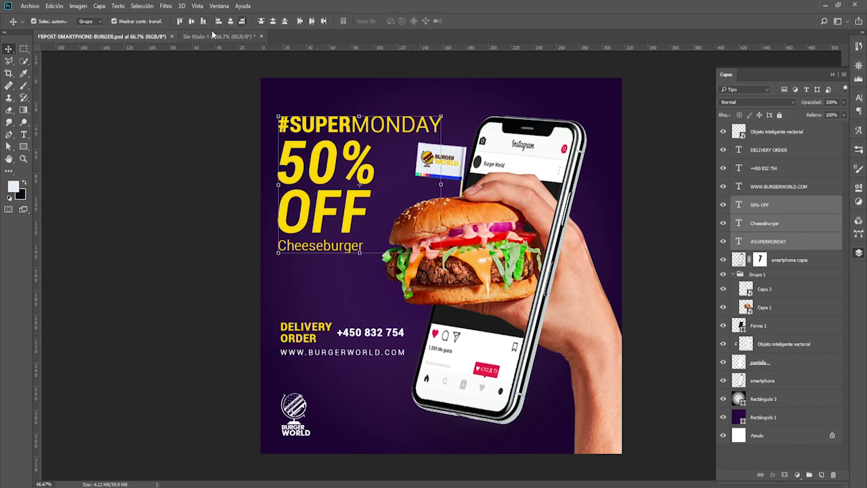
Step: Type a #SUPERMONDAY text layer near the top left of the Sin título-1 composite
left_click(214, 35)
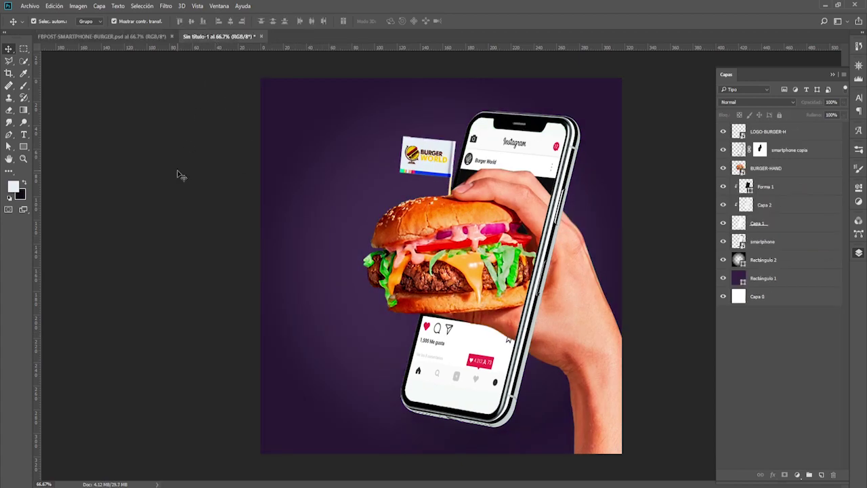
left_click(23, 135)
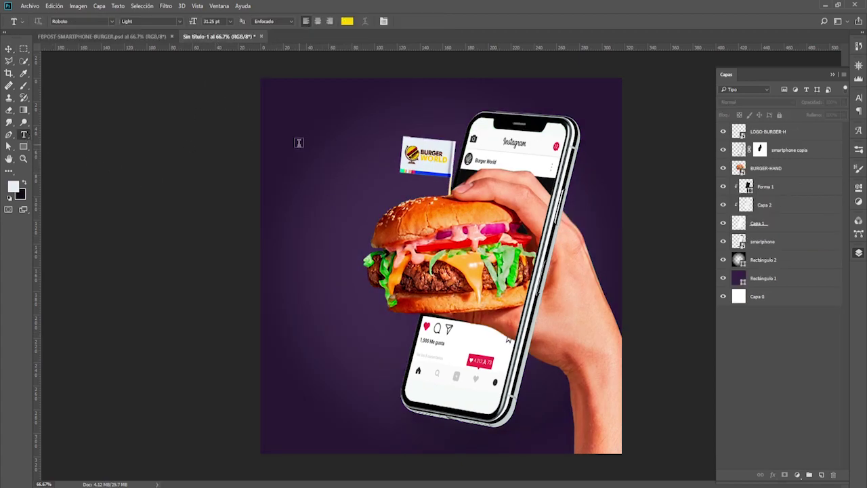
left_click(299, 141)
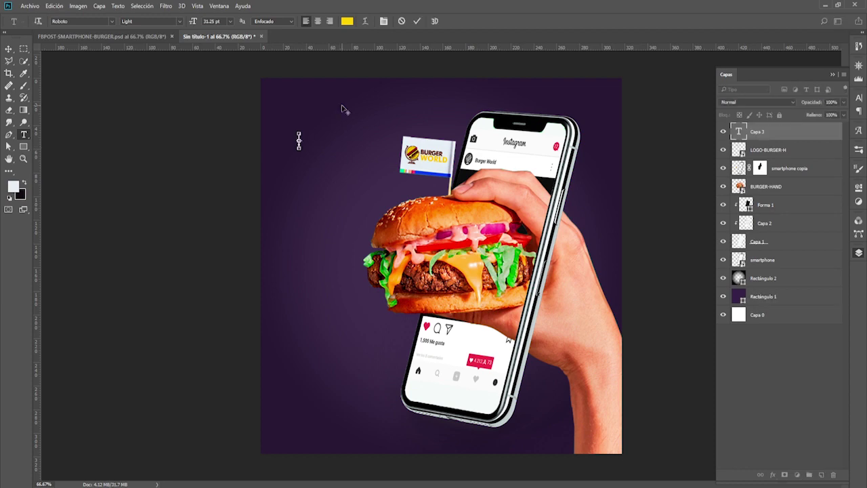
type("#")
type("S")
type("UPERMONDA")
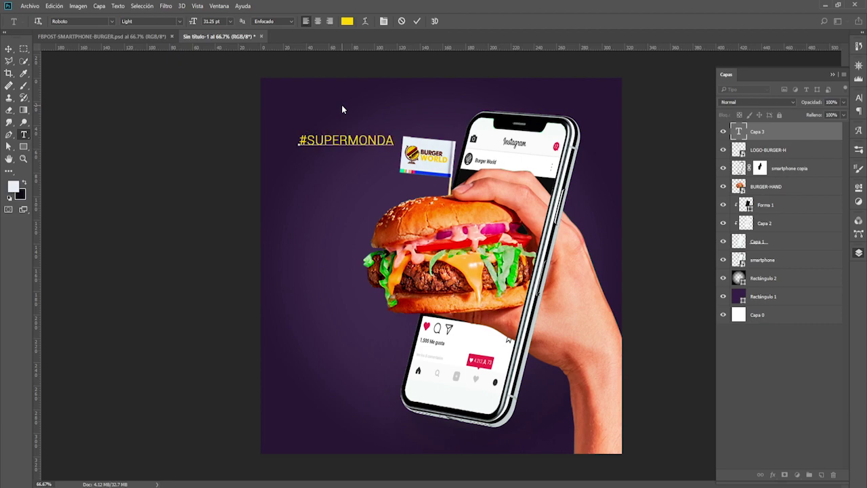
type("Y")
Step: Set #SUPER to the Black weight, move the headline top-left, and duplicate it below
left_click_drag(348, 140, 279, 138)
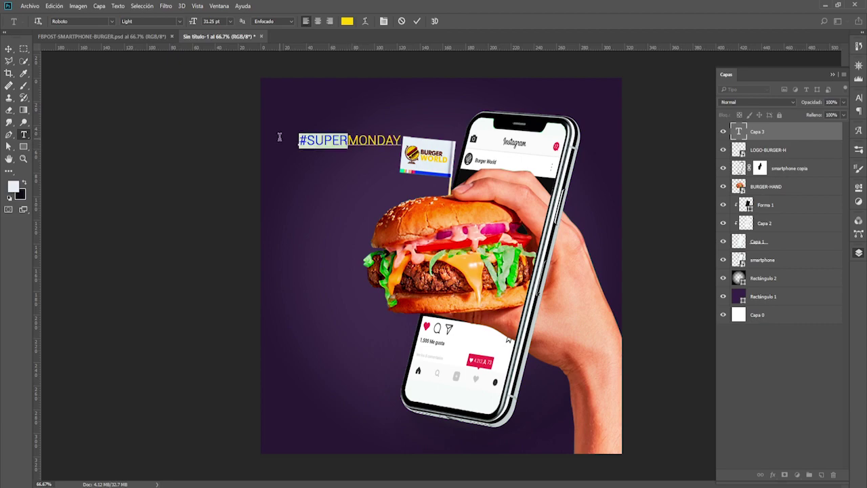
left_click(178, 21)
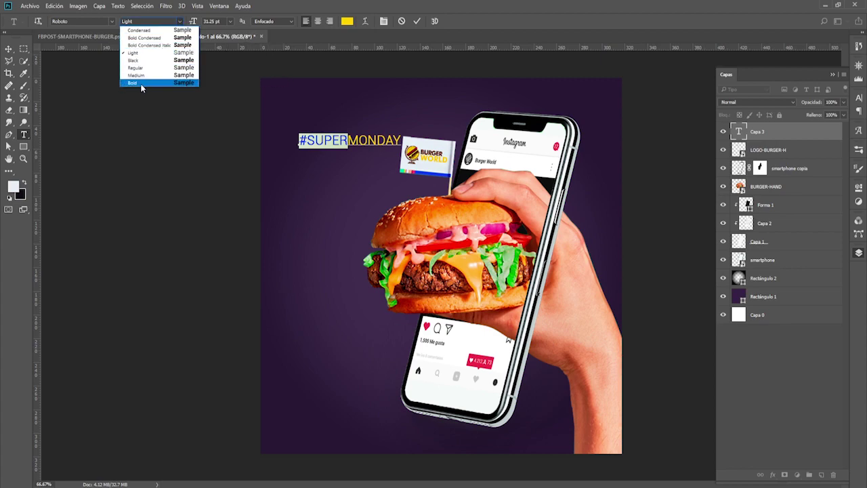
left_click(140, 83)
left_click(180, 22)
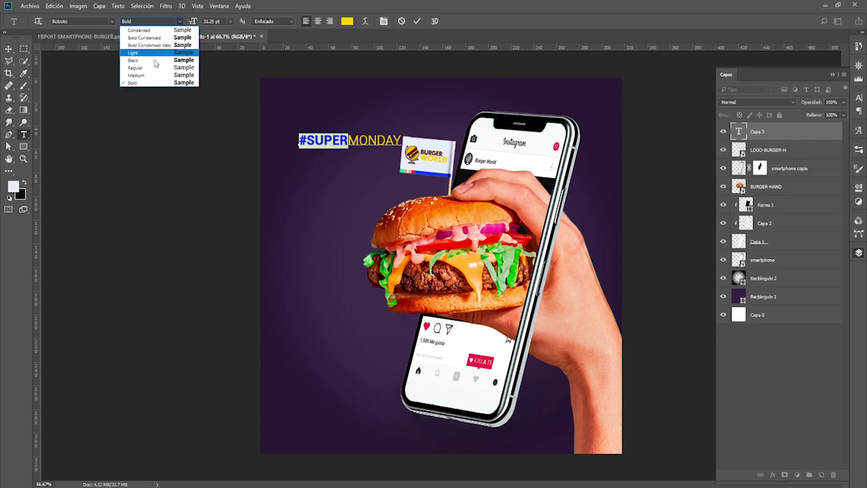
left_click(153, 66)
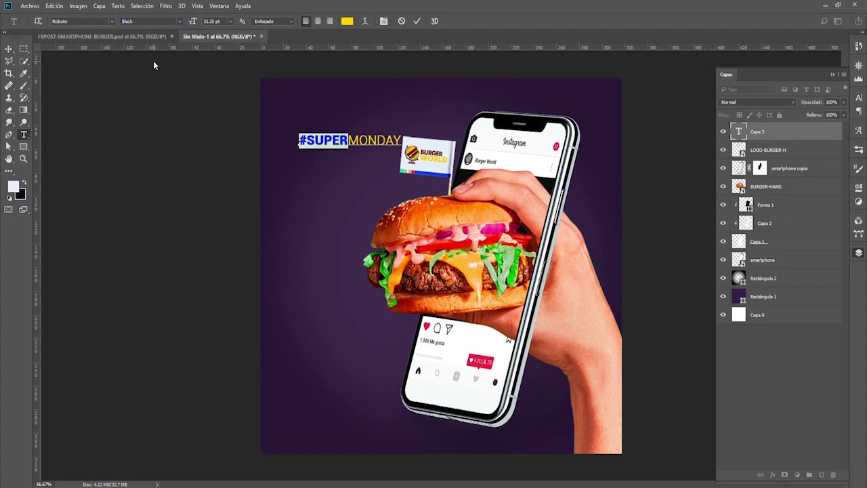
left_click(8, 49)
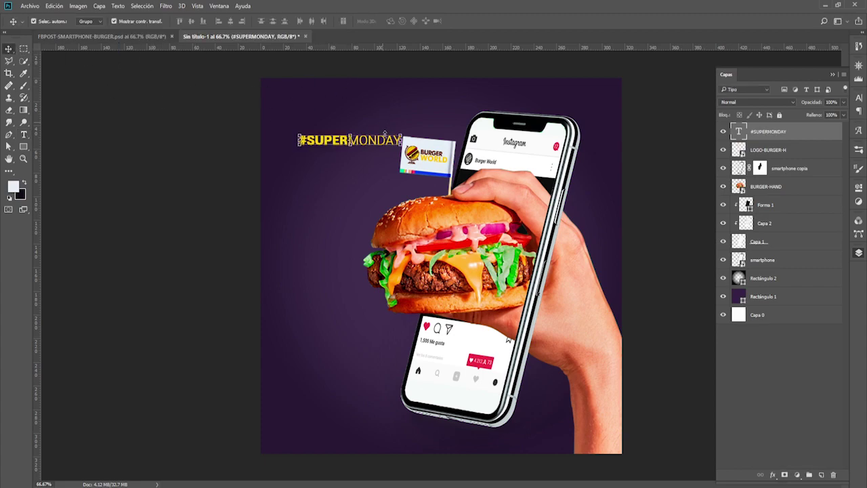
left_click_drag(371, 146, 357, 119)
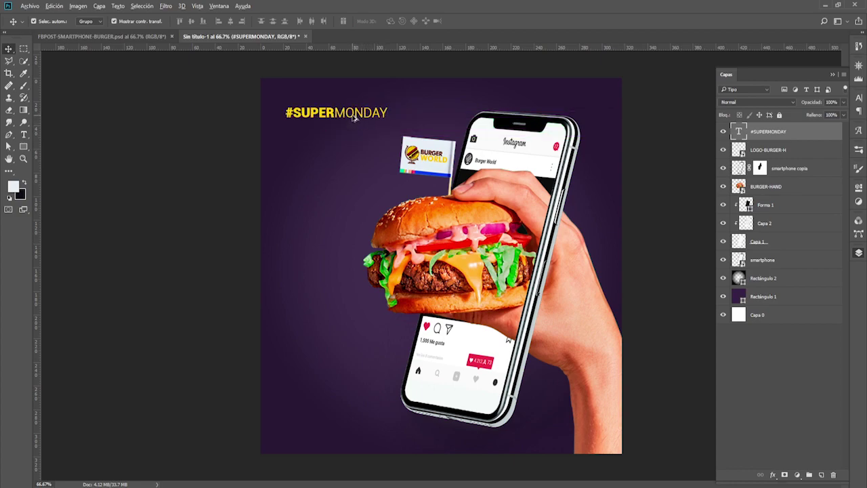
left_click_drag(357, 119, 352, 139)
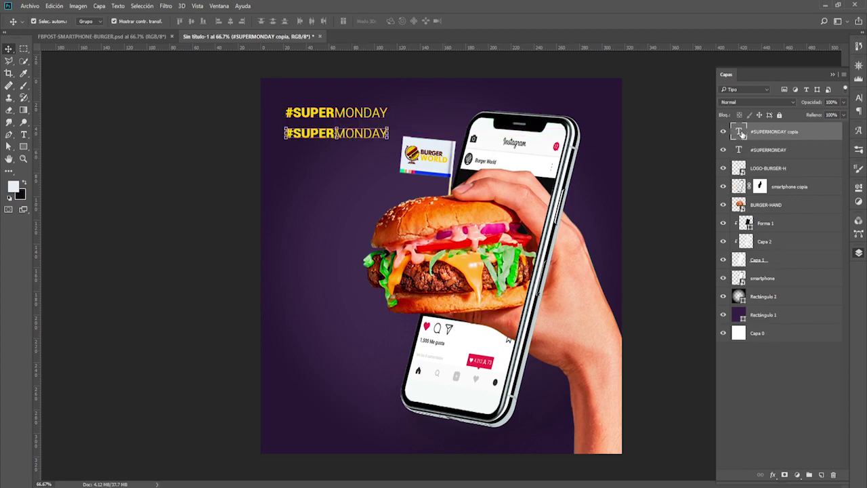
Step: Retype the duplicate as two-line text: 50% and OFF
double_click(738, 131)
type("50")
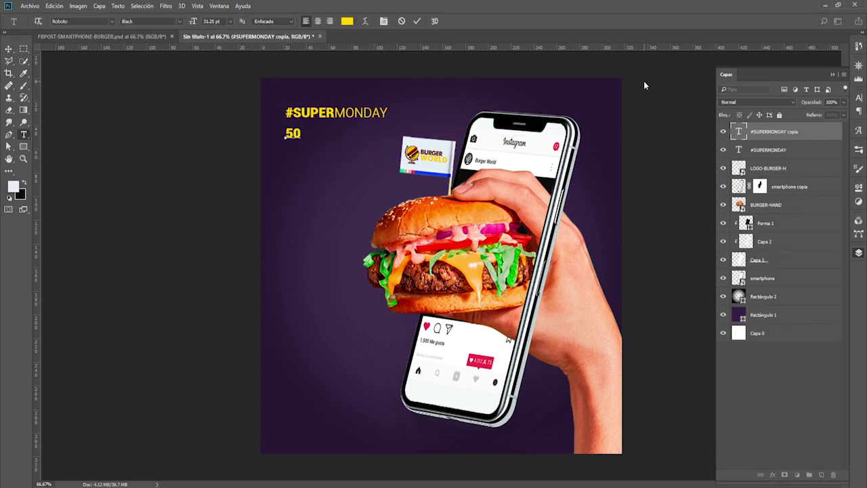
type("%")
key("Return")
type("OFF")
left_click(417, 21)
Step: Scale the 50% OFF text up considerably
key("v")
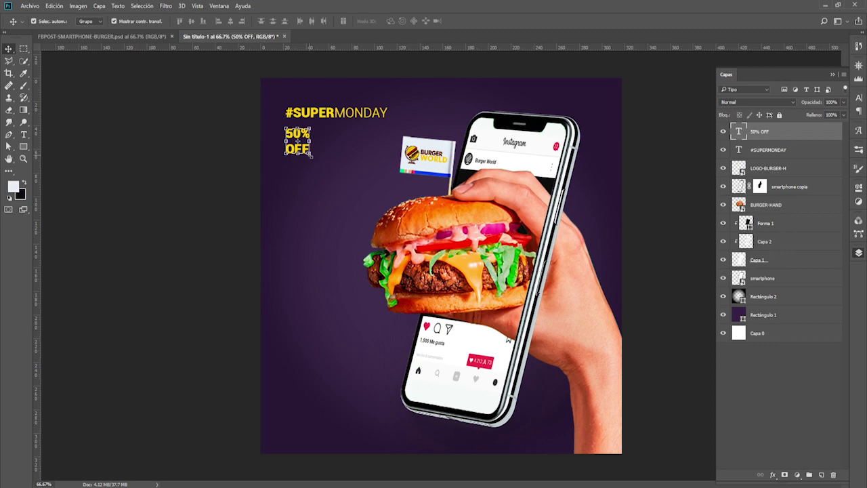
left_click_drag(310, 154, 335, 197)
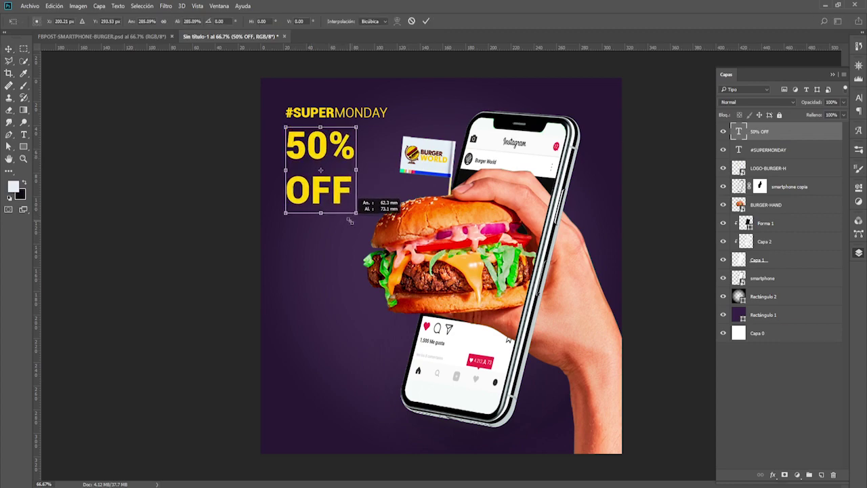
left_click_drag(346, 215, 363, 234)
left_click(426, 21)
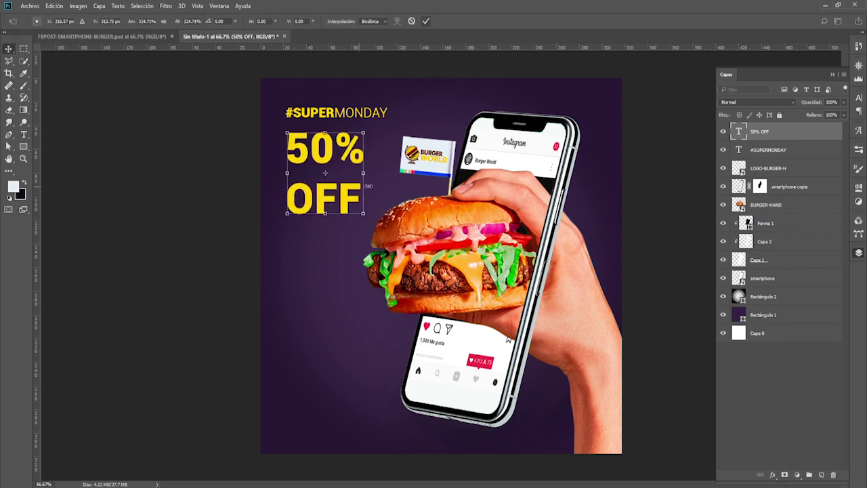
Step: Increase the leading between 50% and OFF by six steps and nudge it up slightly
double_click(738, 131)
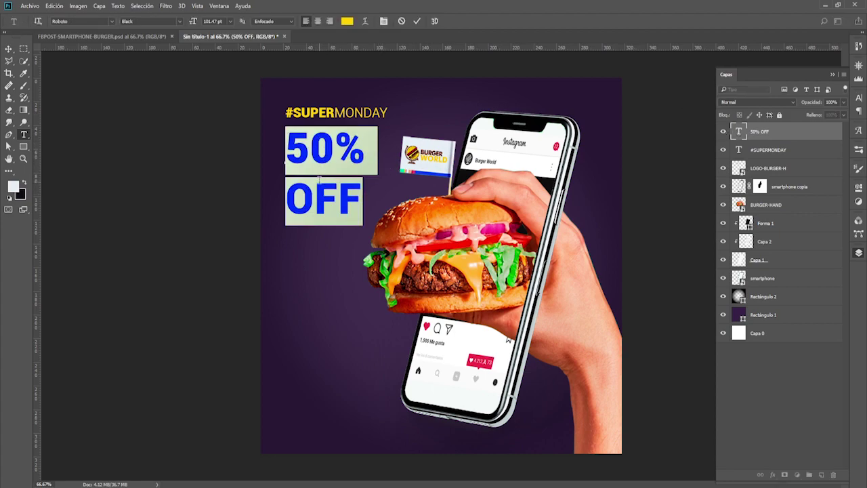
key("alt+Down")
key("alt+Down")
key("alt+Down")
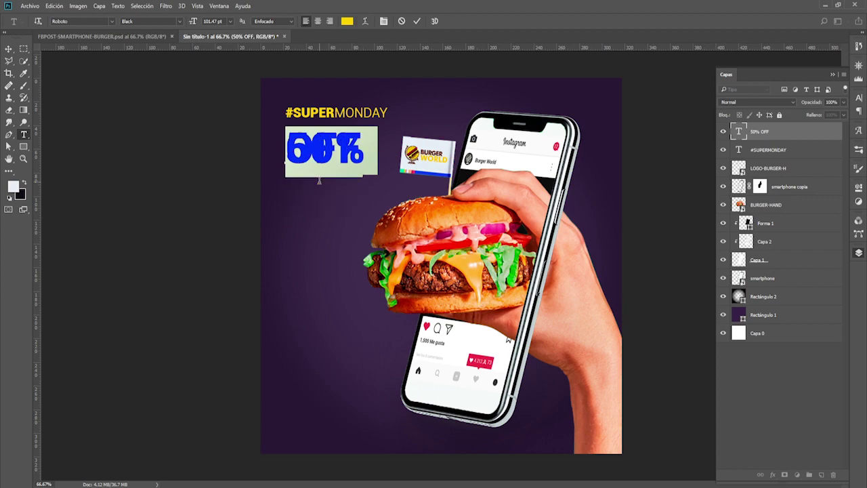
key("alt+Down")
key("alt+Down")
key("alt+Down")
key("alt+Down")
key("alt+Down")
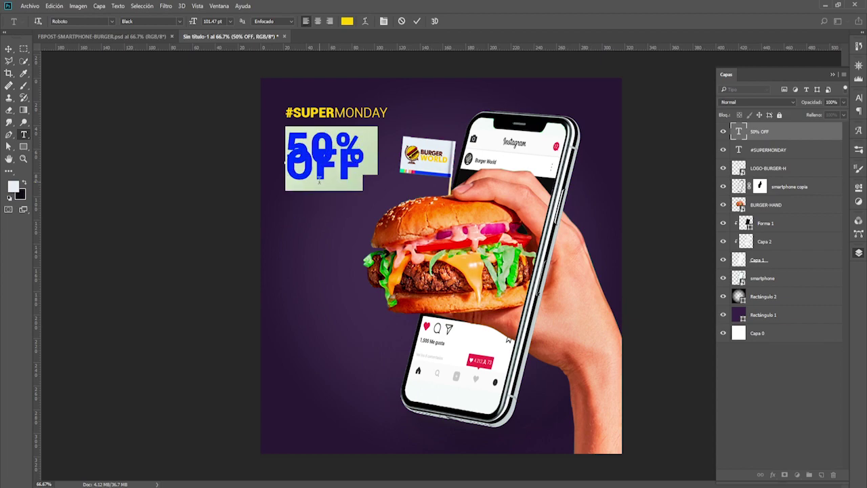
key("alt+Down")
key("alt+Down")
key("alt+Down")
key("alt+Down")
key("alt+Down")
key("alt+Down")
key("alt+Down")
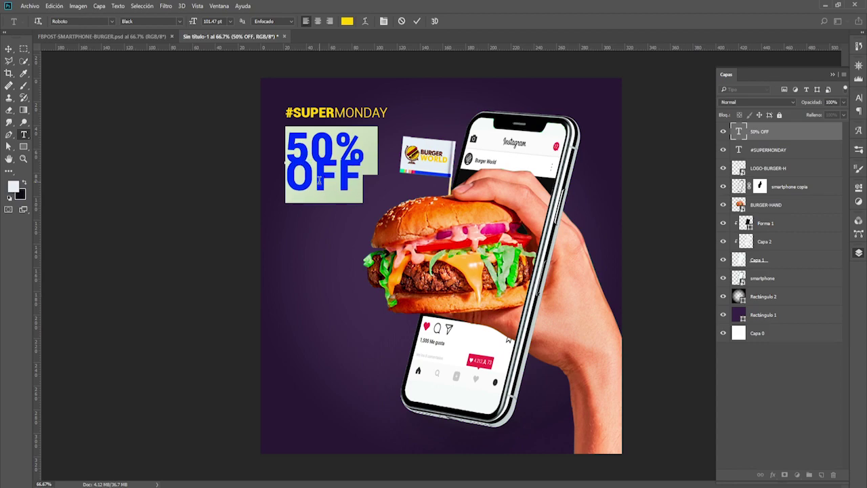
key("alt+Down")
key("alt+Down")
key("alt+Down")
key("alt+Down")
key("alt+Down")
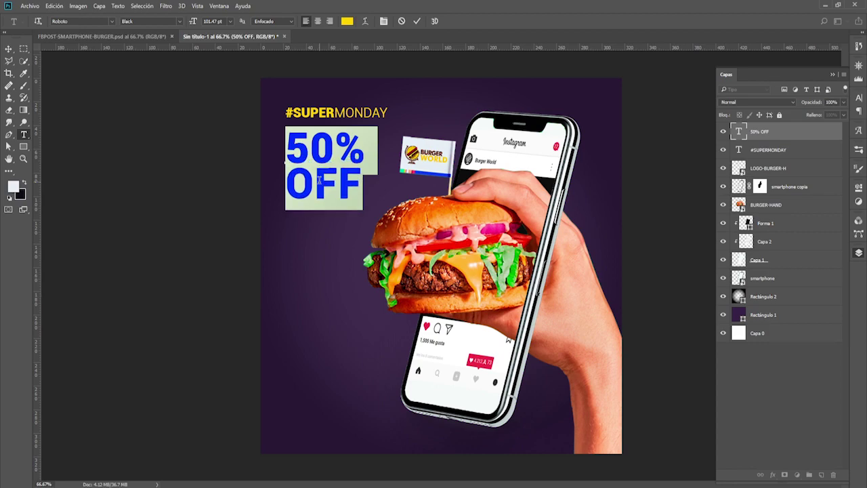
key("alt+Down")
key("alt+Down")
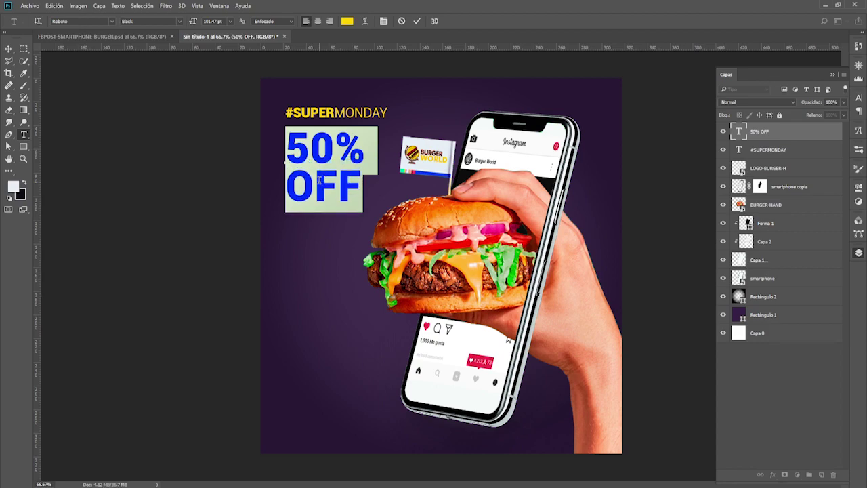
key("alt+Down")
left_click(417, 21)
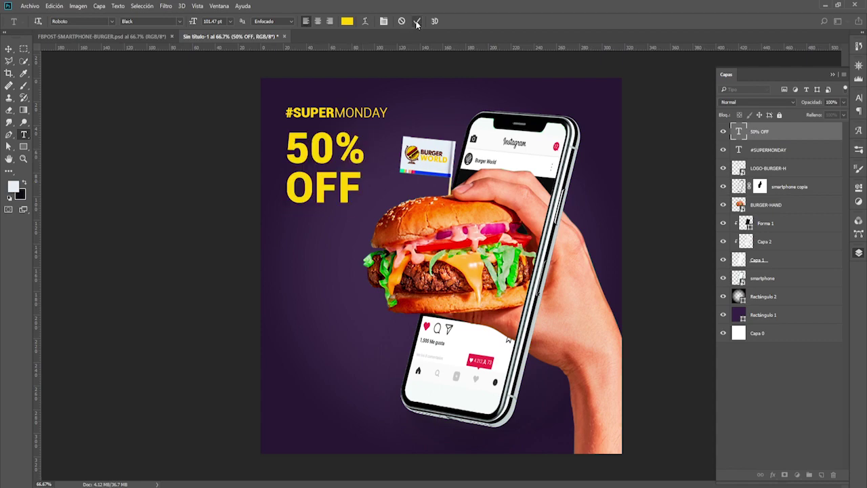
key("v")
left_click_drag(349, 196, 348, 192)
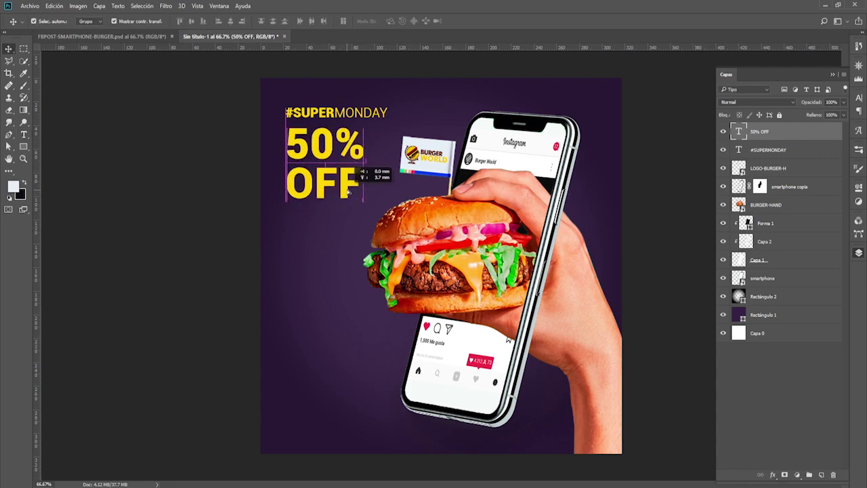
Step: Enlarge the #SUPERMONDAY headline to about 144%
left_click(375, 117)
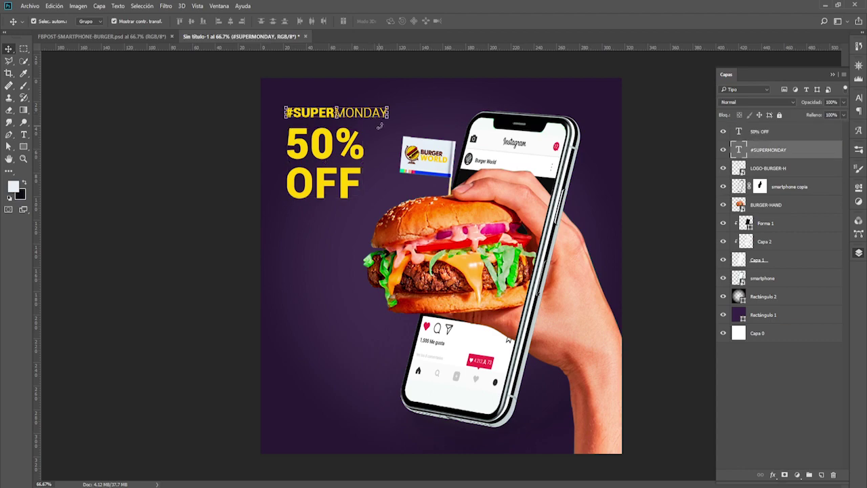
key("ctrl+t")
left_click_drag(401, 132, 433, 139)
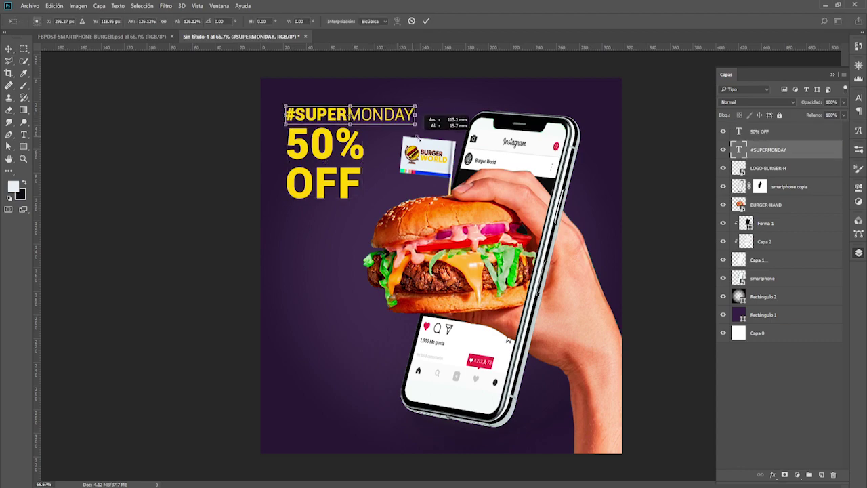
left_click(425, 21)
Step: Align 50% OFF slightly left and place a #SUPERMONDAY copy below OFF
left_click_drag(332, 157, 327, 155)
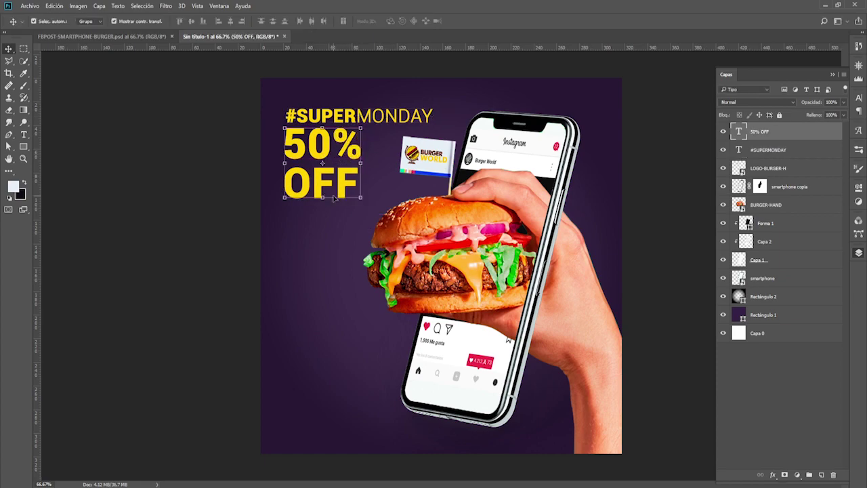
left_click(415, 121)
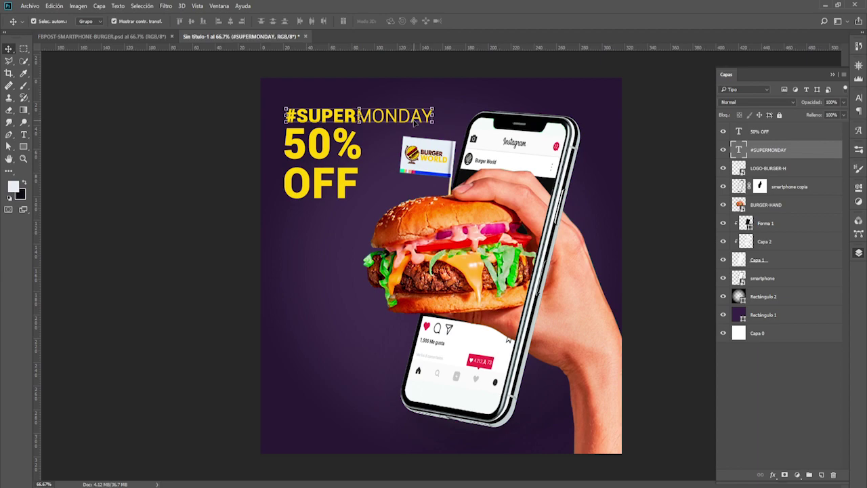
left_click_drag(416, 120, 381, 225)
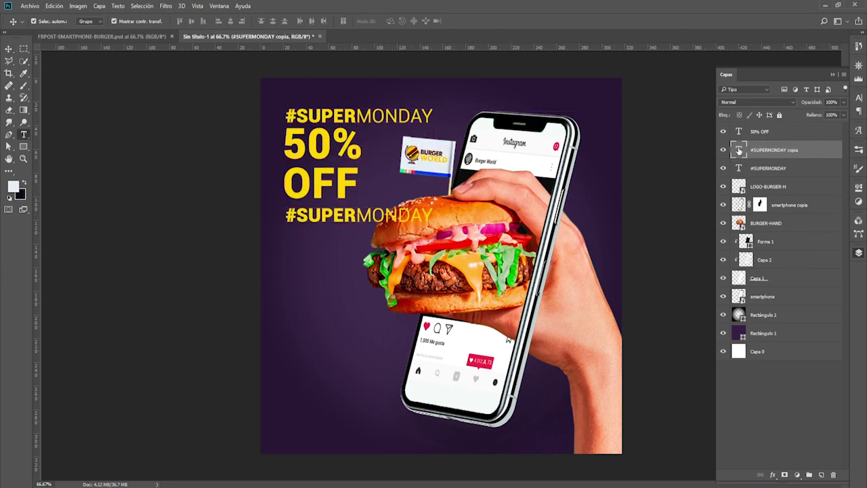
Step: Retype the copy as Cheeseburger in a light font weight
double_click(739, 149)
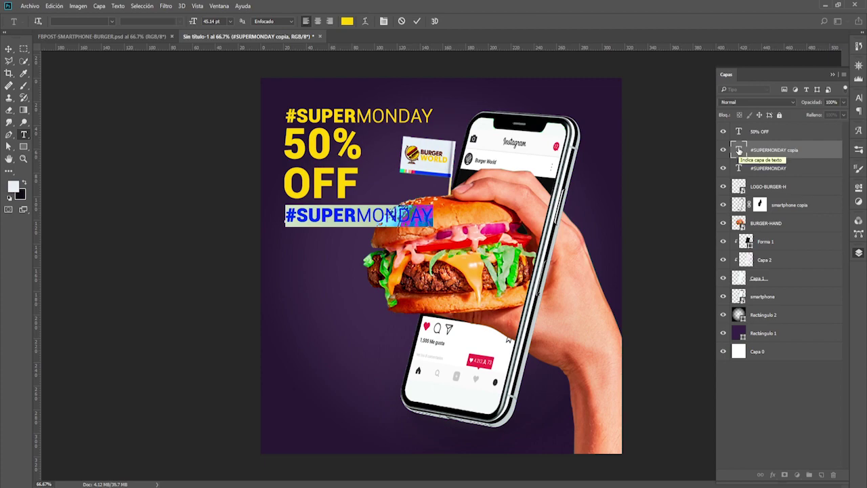
type("Chee")
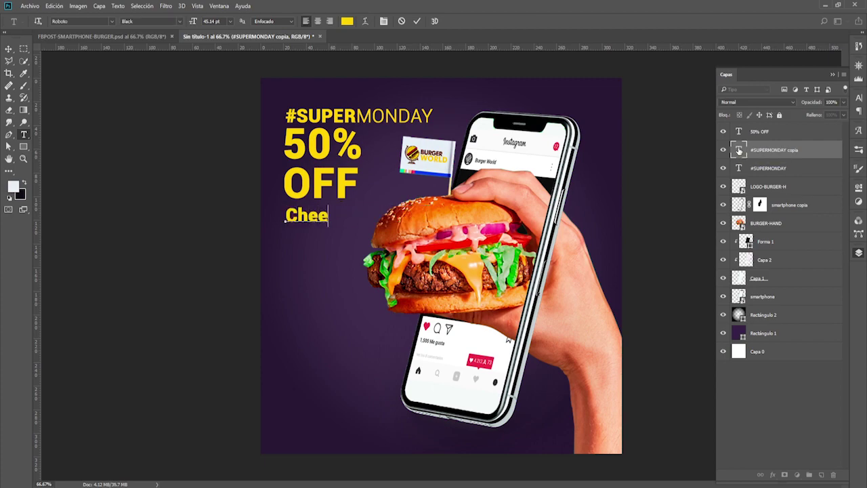
type("seburger")
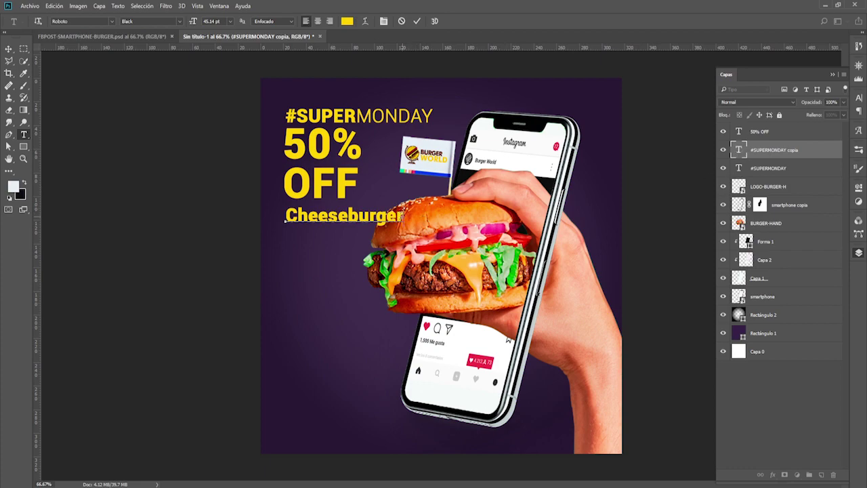
key("ctrl+a")
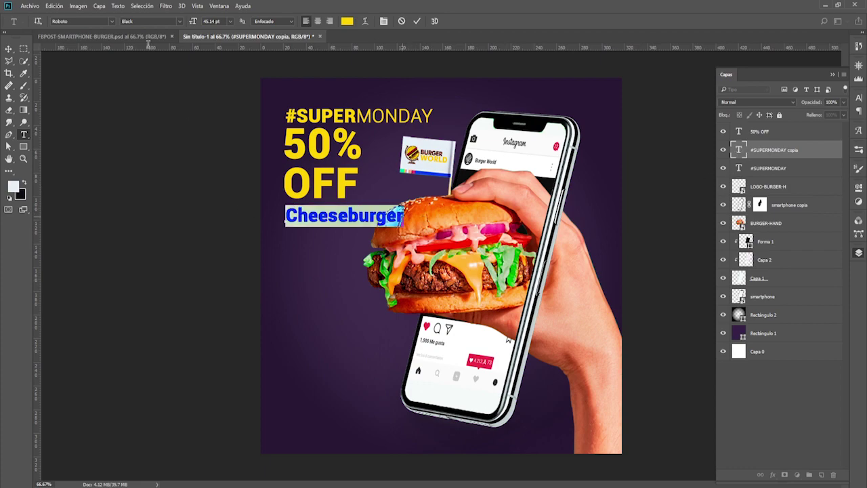
left_click(181, 23)
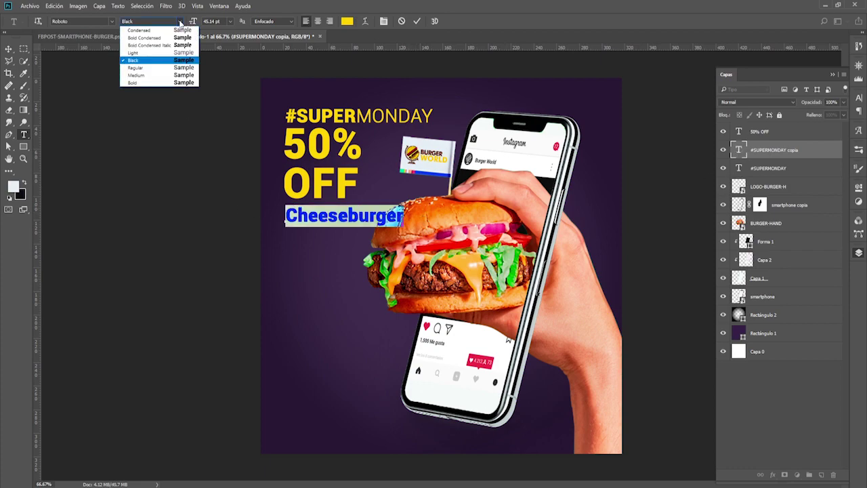
left_click(156, 59)
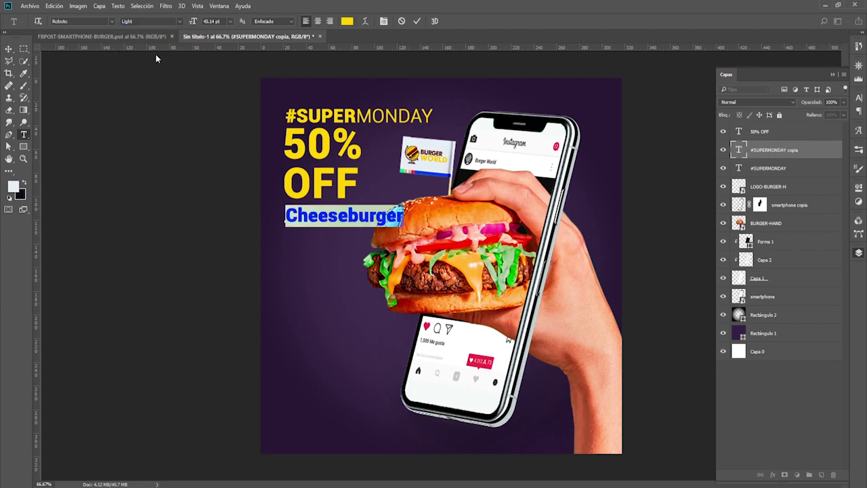
left_click(416, 21)
key("v")
Step: Shrink the Cheeseburger line to fit under 50% OFF and nudge it up
left_click_drag(401, 225, 358, 217)
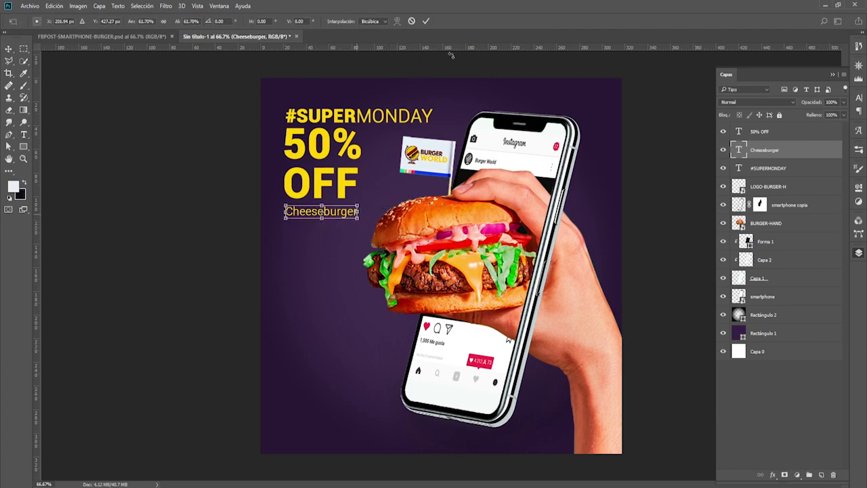
left_click(425, 21)
key("Up")
key("Up")
key("Up")
key("Up")
key("Up")
key("Up")
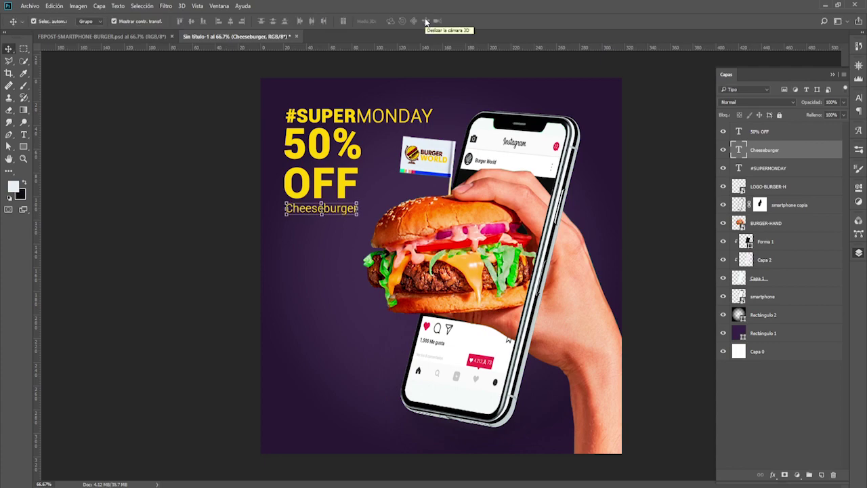
Step: Enlarge 50% OFF and Cheeseburger together to about 116%, then reselect Cheeseburger
left_click(347, 191, "shift")
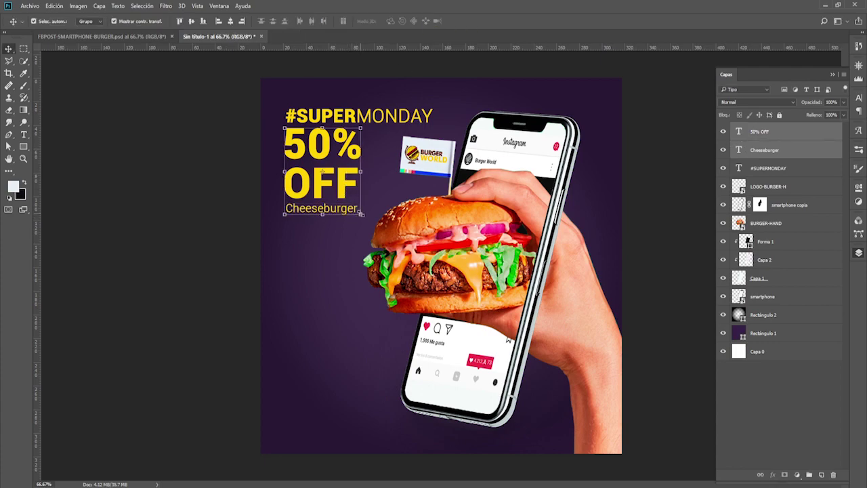
left_click(361, 215)
left_click_drag(362, 216, 374, 231)
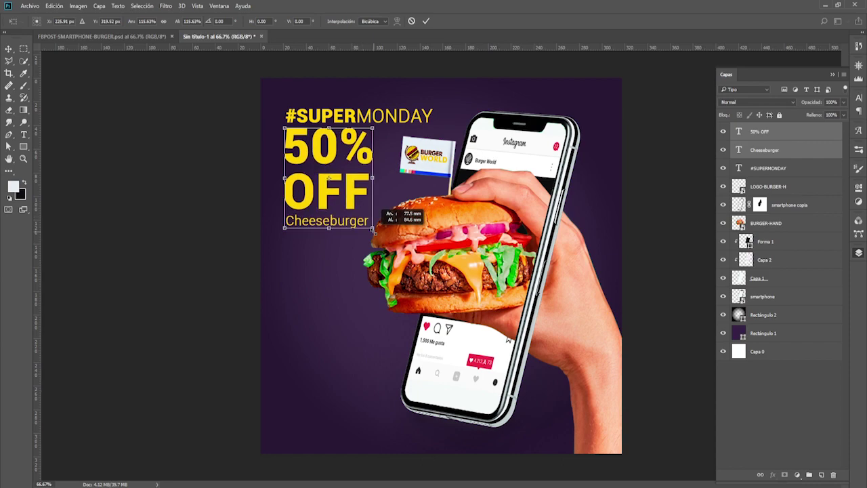
left_click(425, 21)
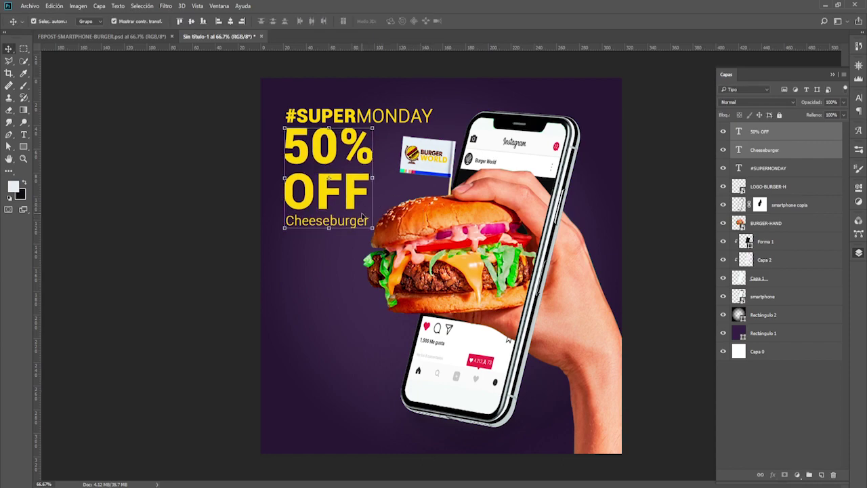
left_click(388, 122, "shift")
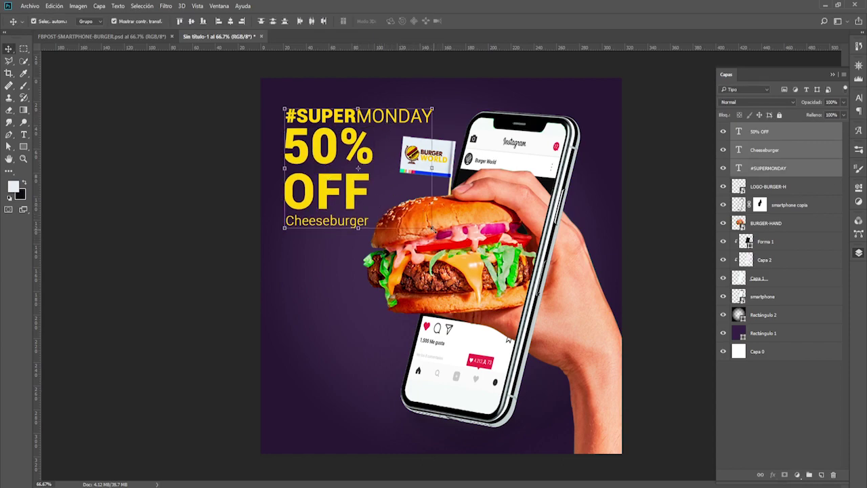
left_click(702, 162)
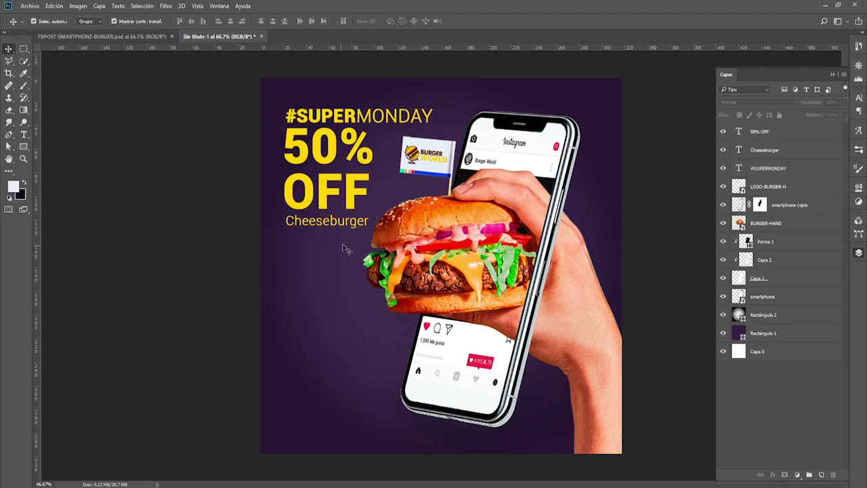
left_click(332, 230)
Step: Copy Cheeseburger to the bottom-left and retype it as DELIVERY / ORDER on two lines
mouse_move(334, 229)
left_mouse_down("alt")
mouse_move(323, 369)
mouse_move(323, 360)
left_mouse_up("alt")
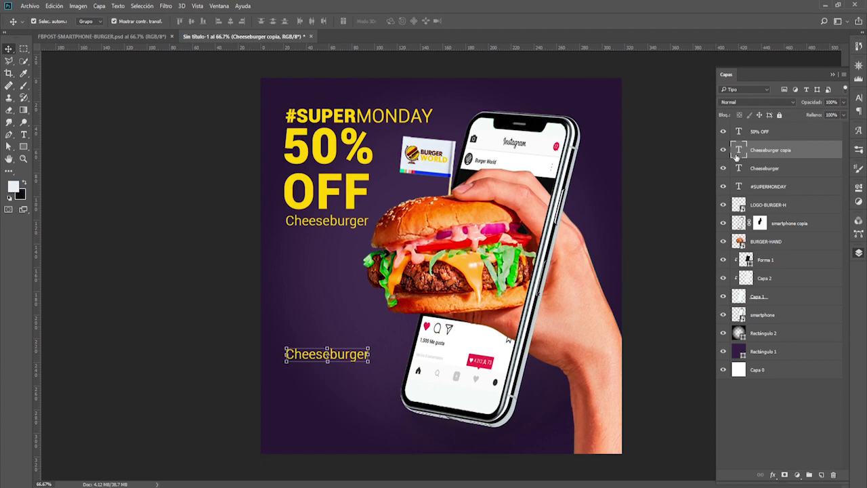
double_click(737, 152)
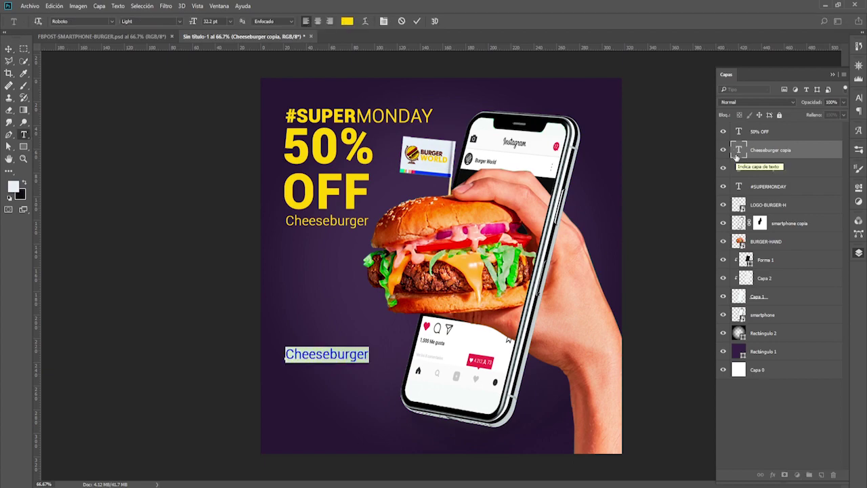
type("DELI")
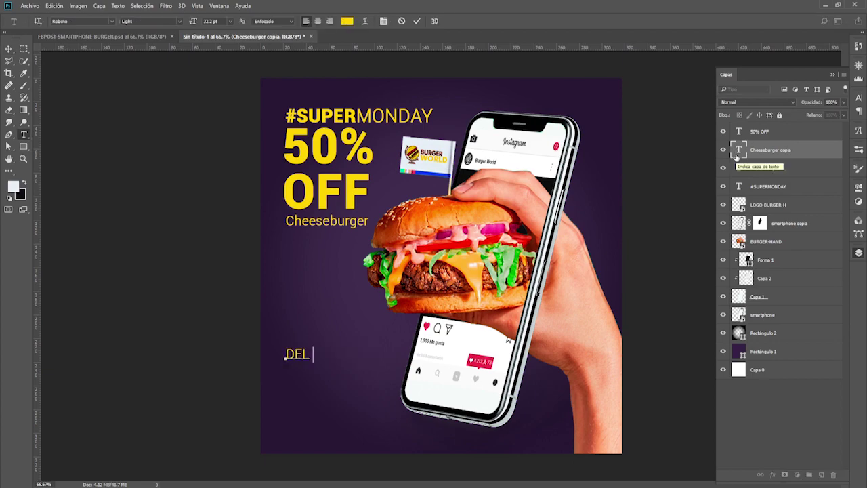
type("VERY")
key("Return")
type("ORDER")
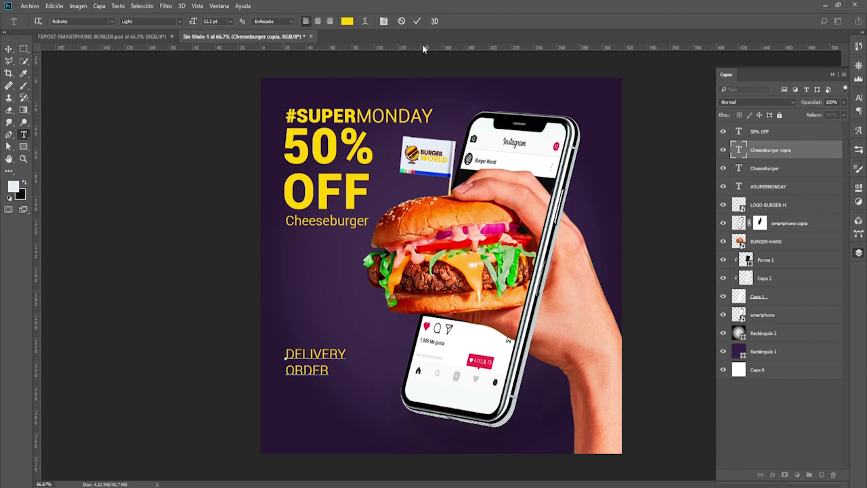
left_click(417, 21)
key("v")
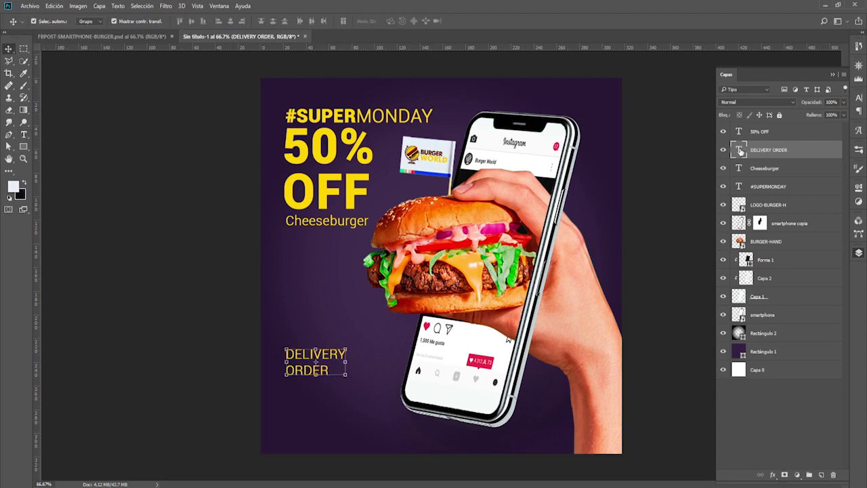
Step: Set the DELIVERY ORDER text to Roboto Bold
double_click(739, 150)
left_click(150, 21)
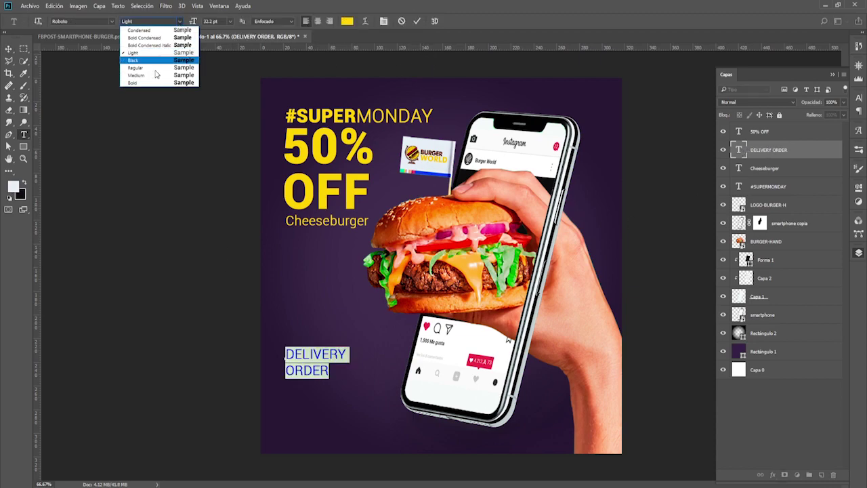
left_click(151, 82)
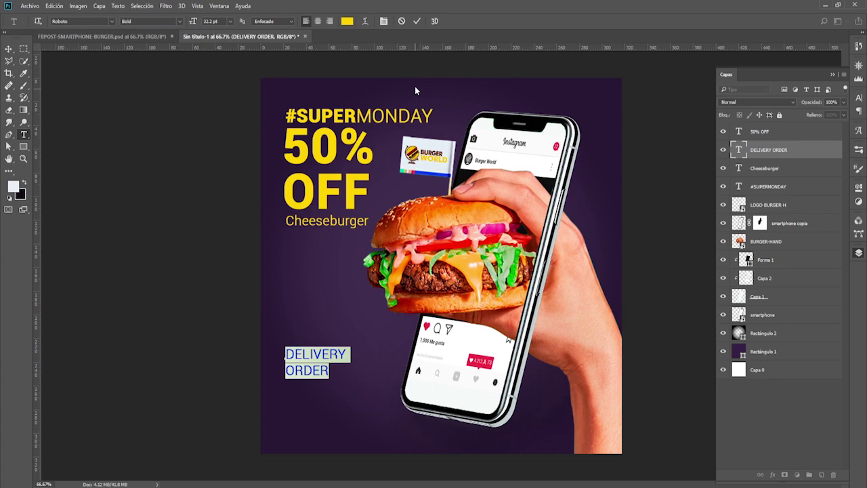
left_click(415, 21)
key("v")
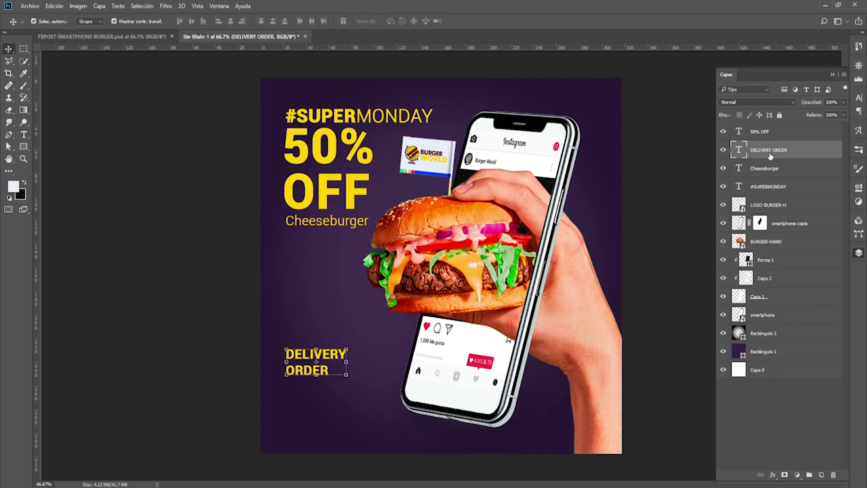
Step: Increase the leading so ORDER sits further below DELIVERY
double_click(739, 150)
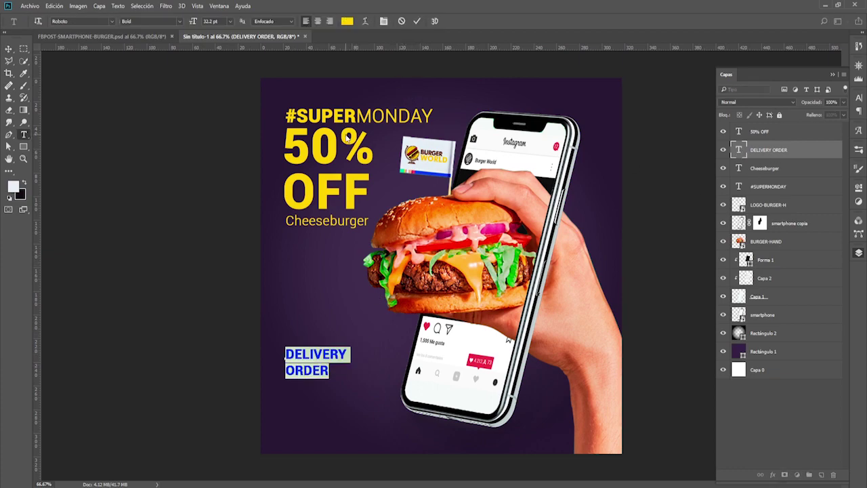
key("alt+Up")
key("alt+Down")
key("alt+Down")
key("alt+Down")
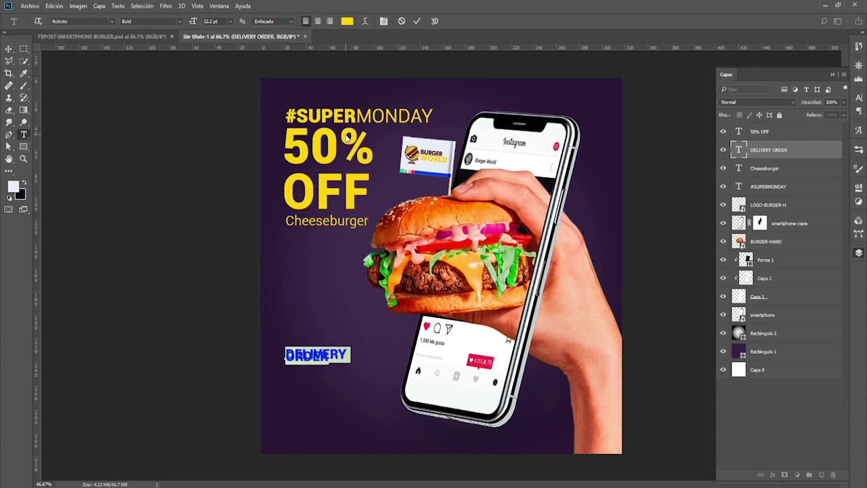
key("alt+Down")
key("alt+Down")
key("alt+Down")
key("alt+Down")
key("alt+Down")
key("alt+Down")
key("alt+Down")
key("alt+Down")
key("alt+Down")
key("alt+Down")
key("alt+Down")
key("alt+Down")
key("alt+Down")
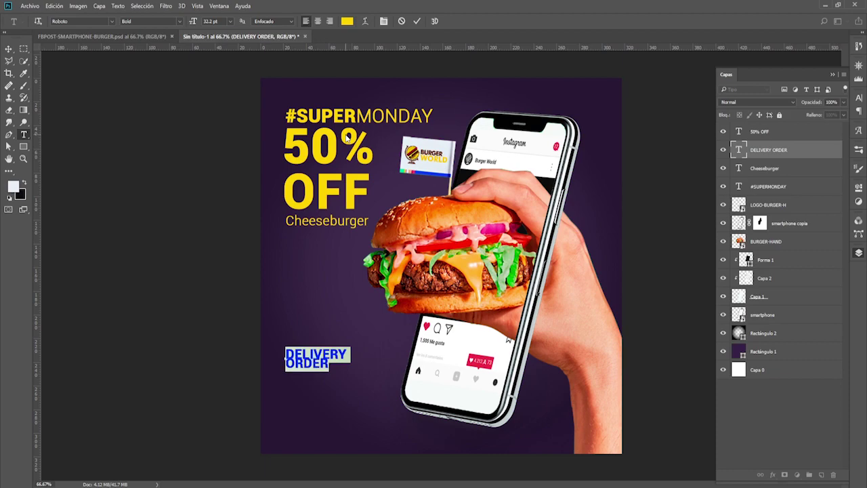
key("alt+Down")
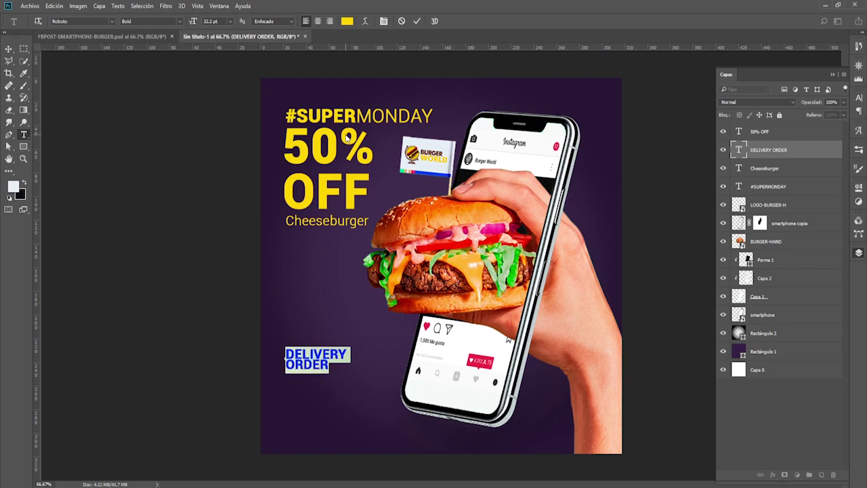
key("alt+Down")
key("alt+Down")
key("alt+Down")
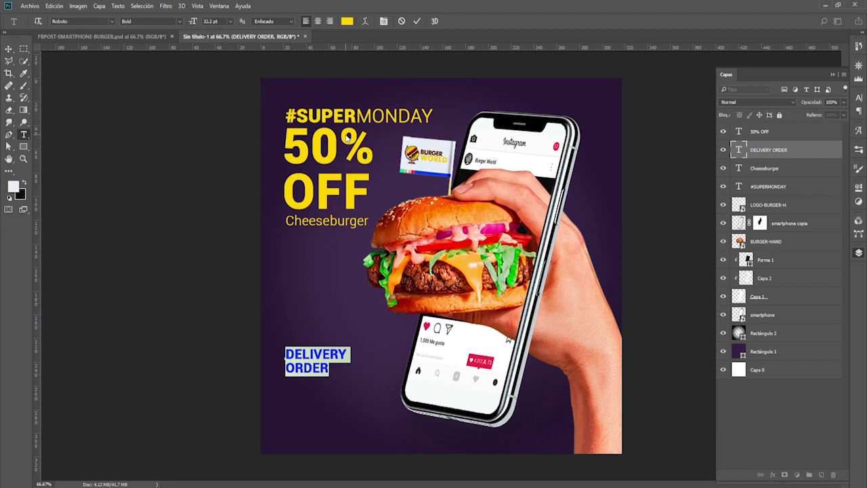
Step: Copy DELIVERY ORDER below itself and replace the text with the delivery phone number
left_click(416, 21)
key("v")
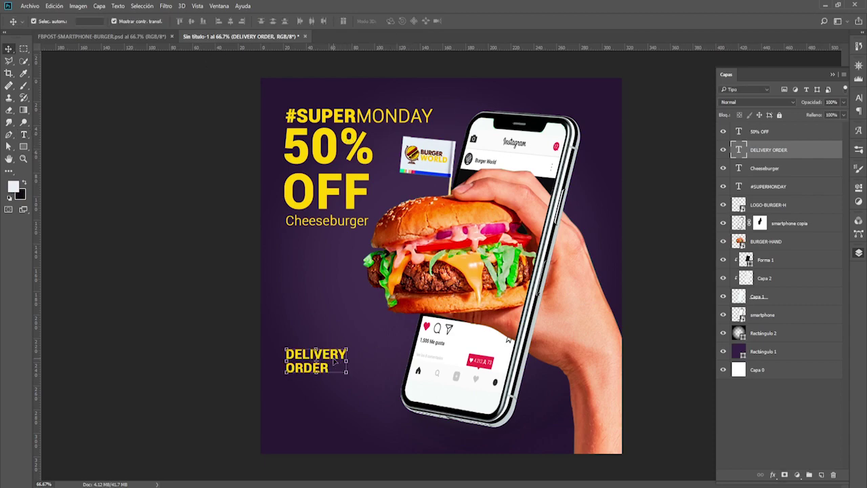
left_click_drag(329, 376, 359, 410)
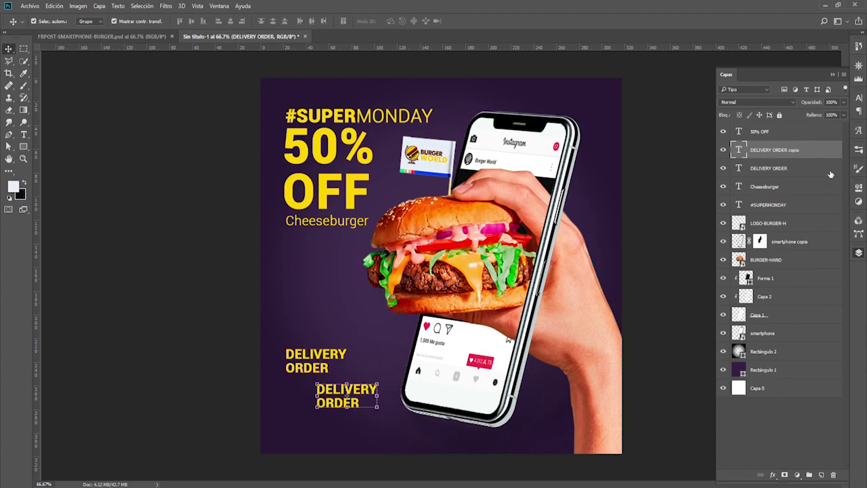
key("t")
double_click(737, 150)
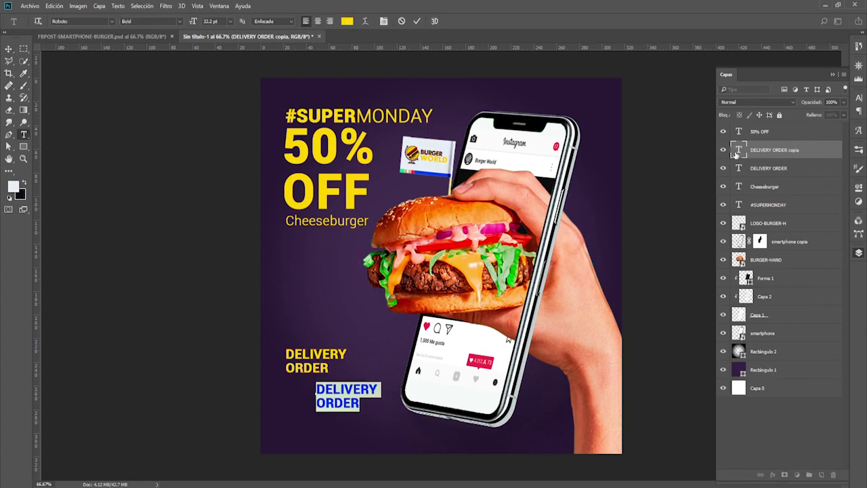
type("+405")
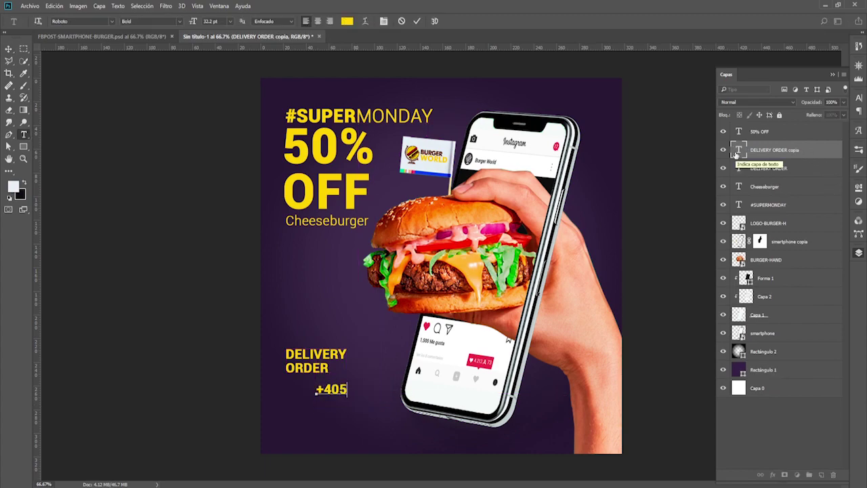
type(" 302 7")
type("8")
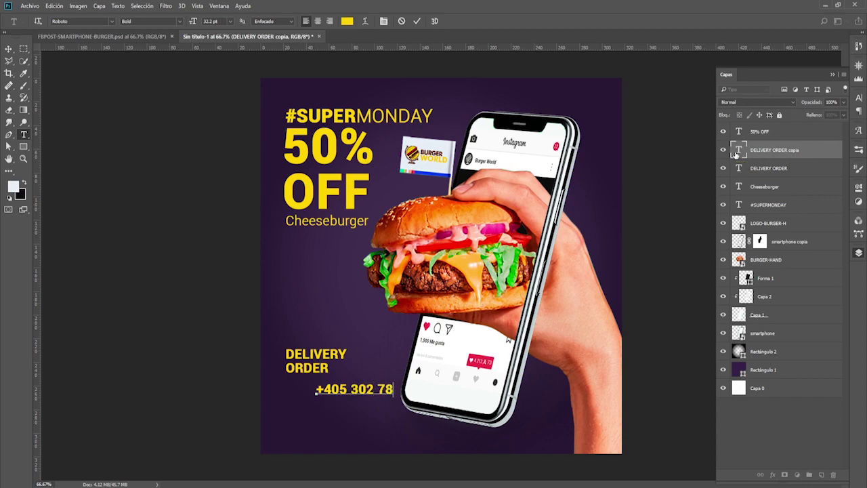
type("5")
Step: Change the phone number's text colour to white
key("ctrl+a")
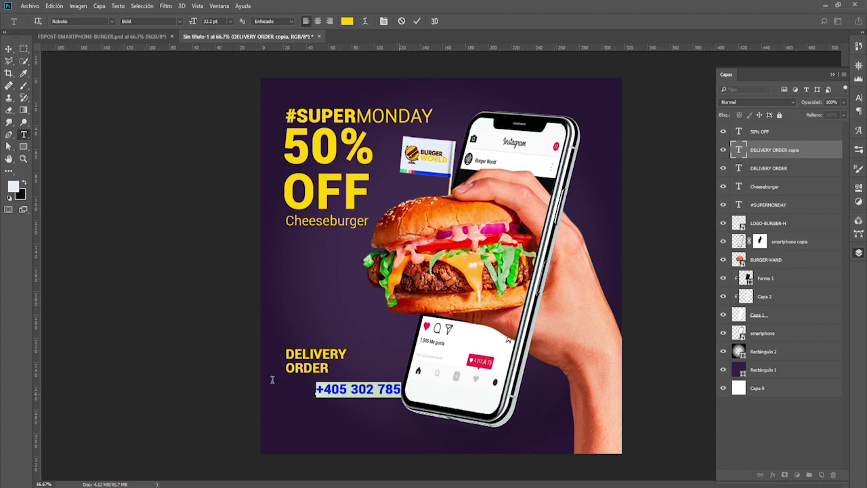
left_click(347, 21)
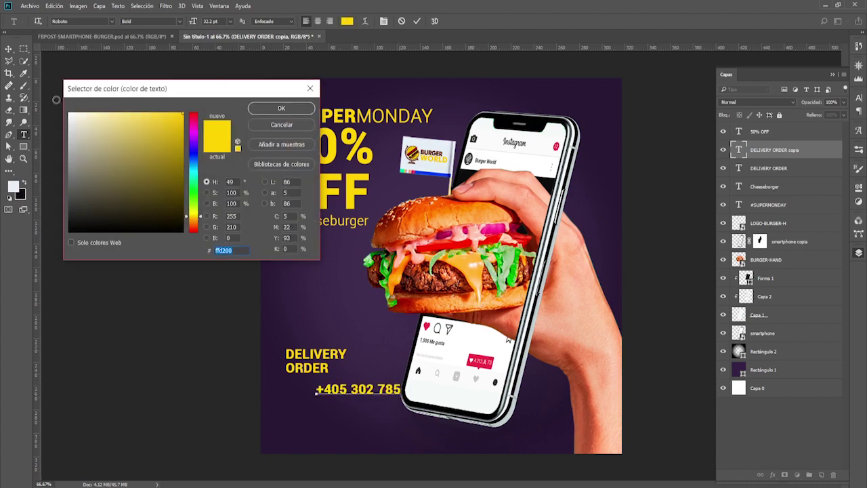
left_click(89, 128)
left_click_drag(80, 122, 58, 110)
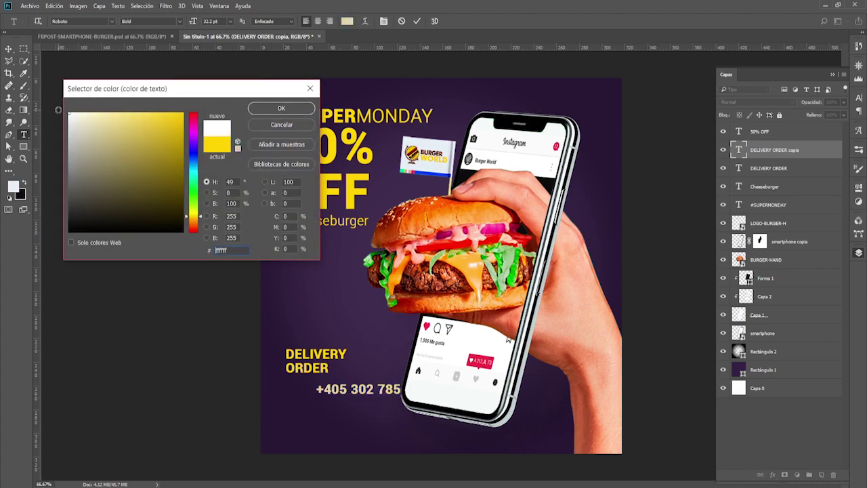
left_click(281, 108)
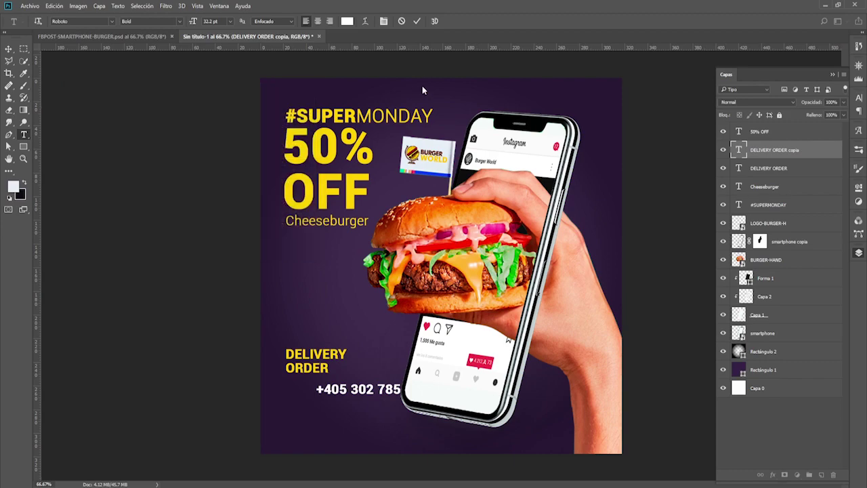
left_click(417, 21)
key("v")
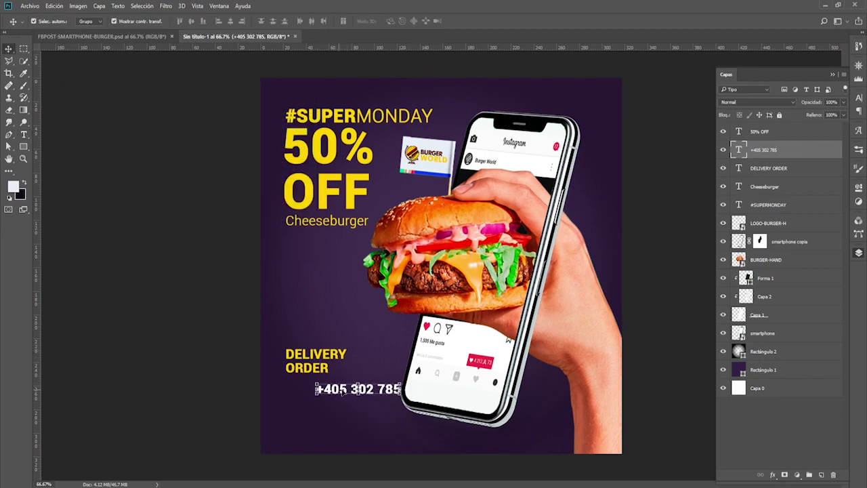
Step: Put the phone number beside DELIVERY ORDER, scale both to about 75%, and duplicate the number below
left_click_drag(345, 391, 383, 364)
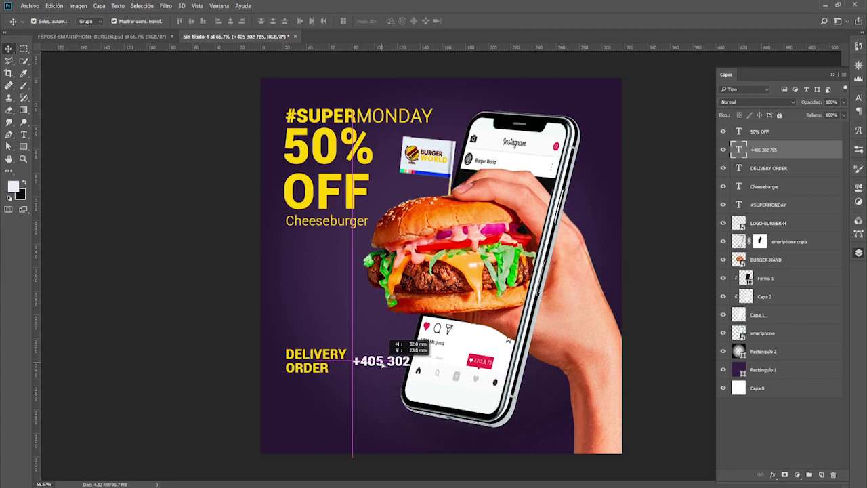
left_click(335, 358, "shift")
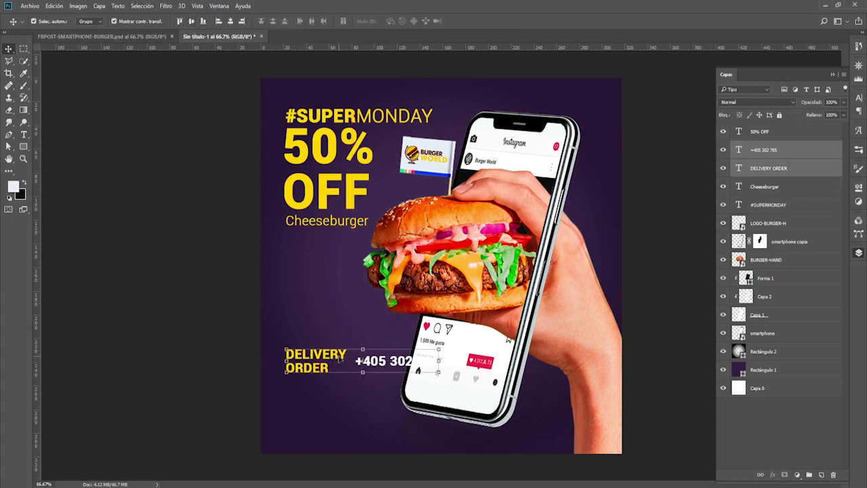
key("ctrl+t")
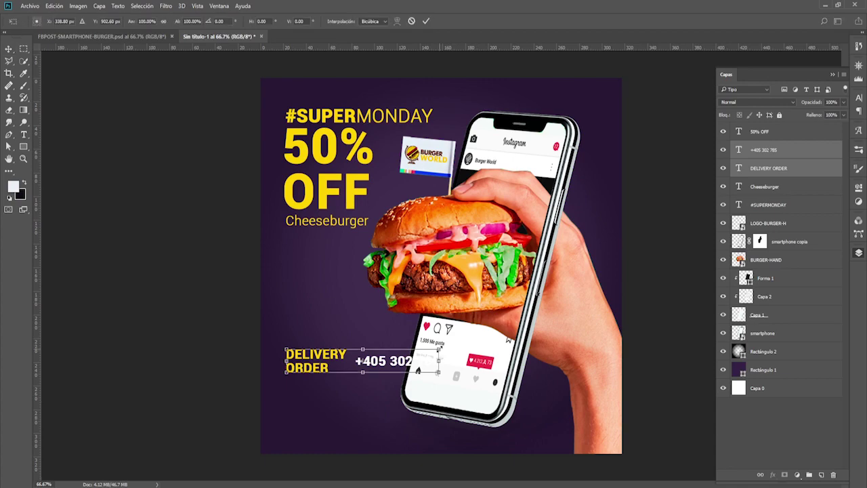
mouse_move(439, 350)
left_mouse_down()
mouse_move(373, 356)
mouse_move(371, 338)
left_mouse_up()
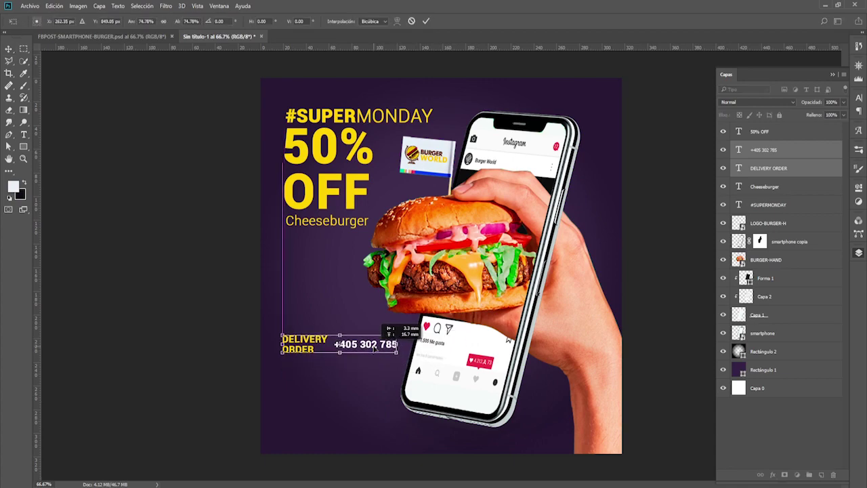
left_click(426, 21)
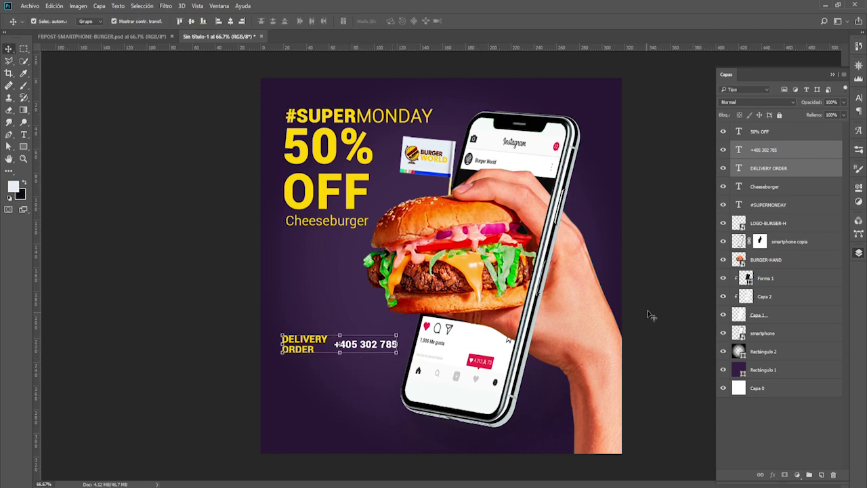
left_click(360, 346)
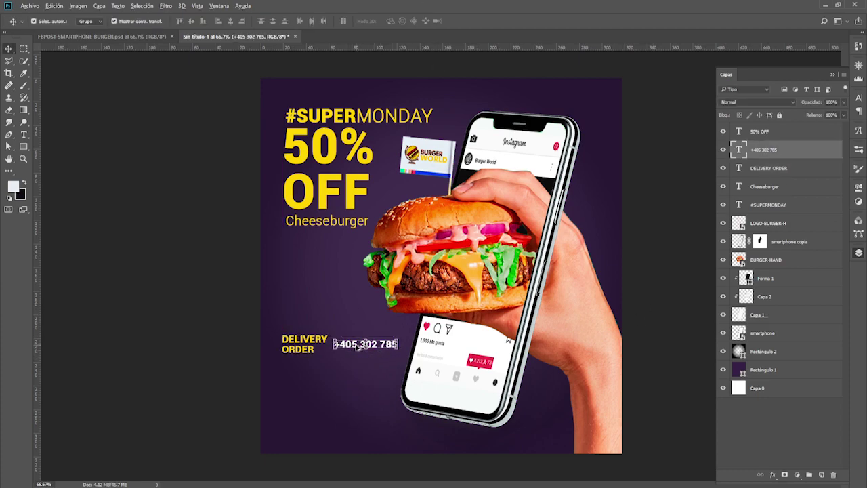
left_click_drag(359, 345, 330, 371)
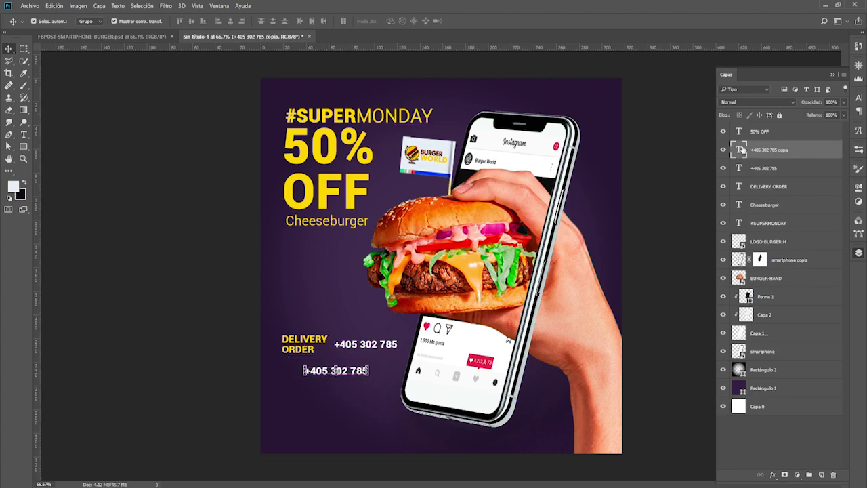
double_click(742, 149)
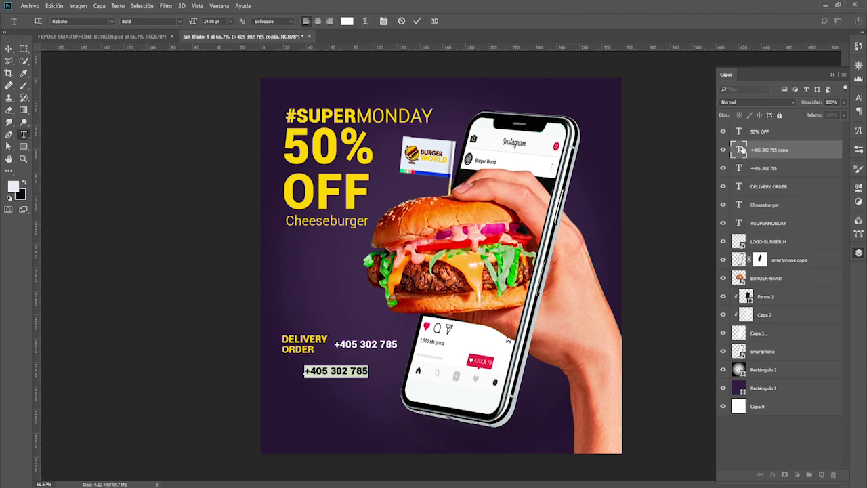
type("www")
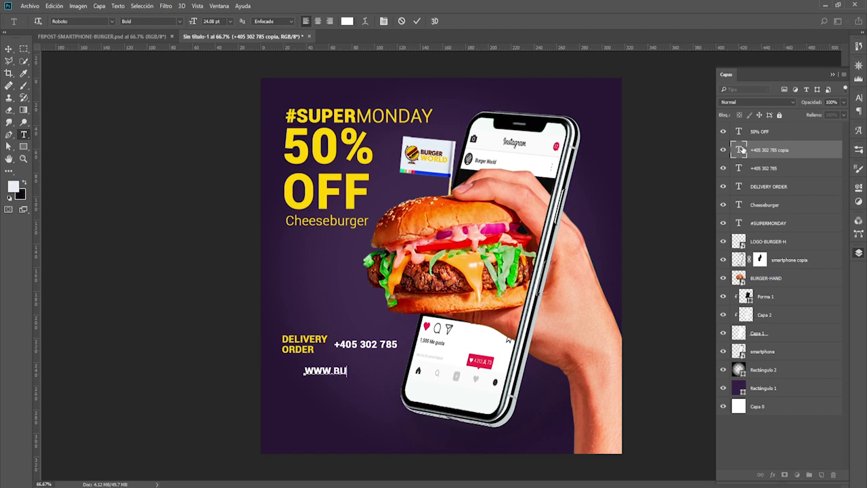
type("RGERWORLD.")
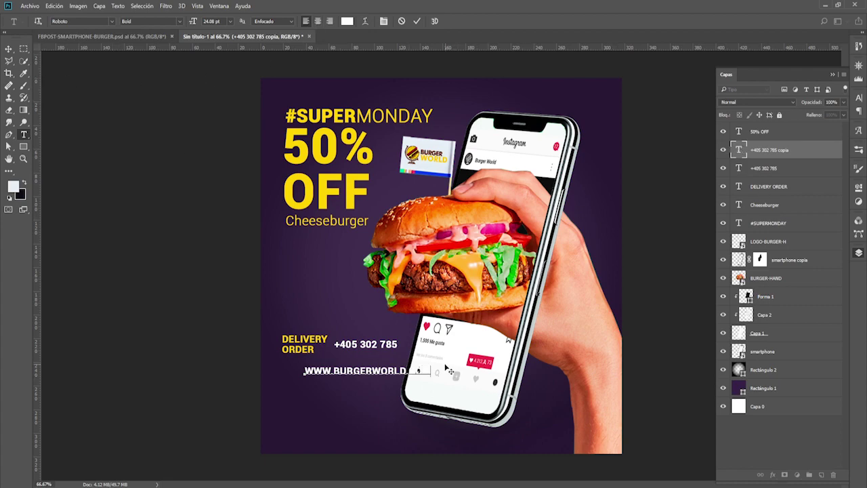
left_click_drag(431, 371, 192, 203)
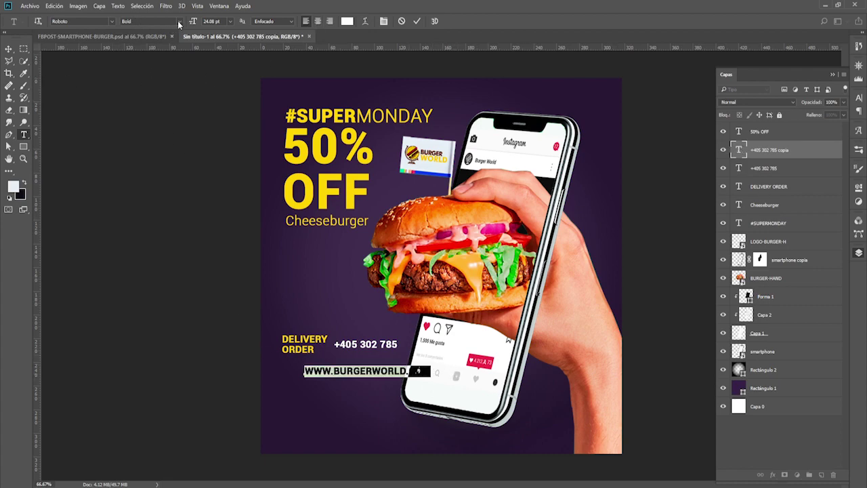
left_click(179, 22)
left_click(138, 36)
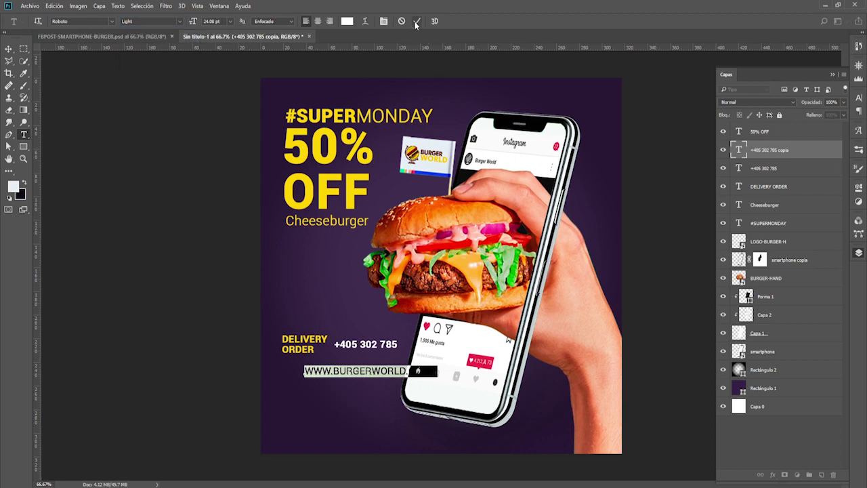
key("alt+Right")
key("alt+Right")
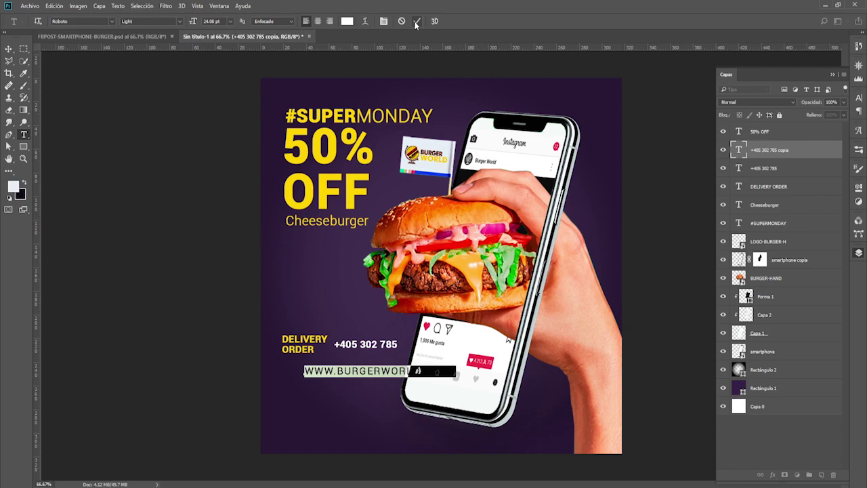
key("alt+Right")
key("alt+Right")
key("alt+Right")
key("alt+Right")
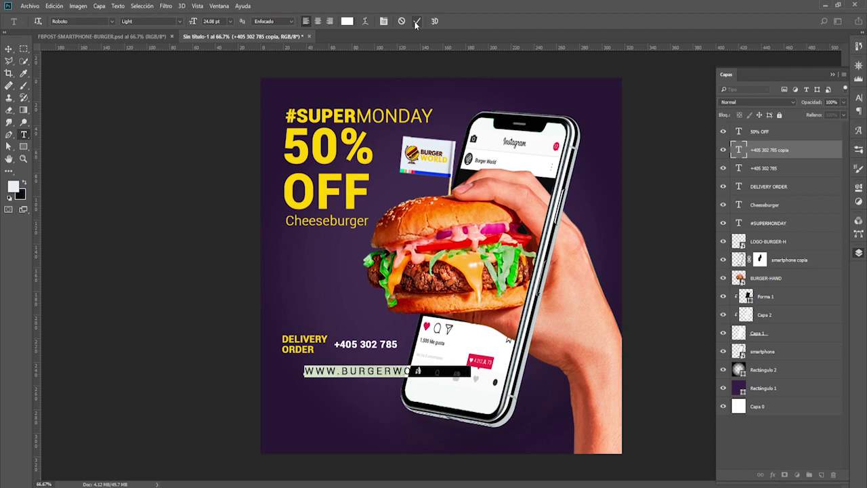
key("alt+Right")
key("alt+Right")
left_click(416, 23)
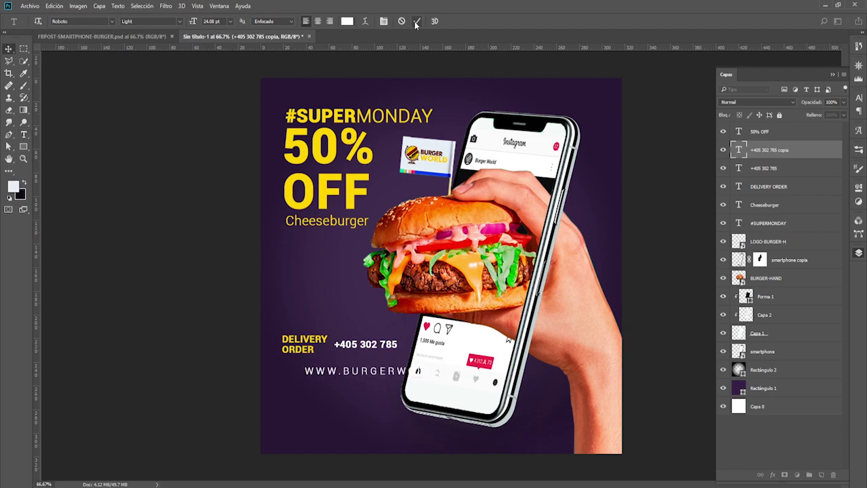
key("v")
Step: Scale the website line down to fit beneath the phone number and align it
key("ctrl+t")
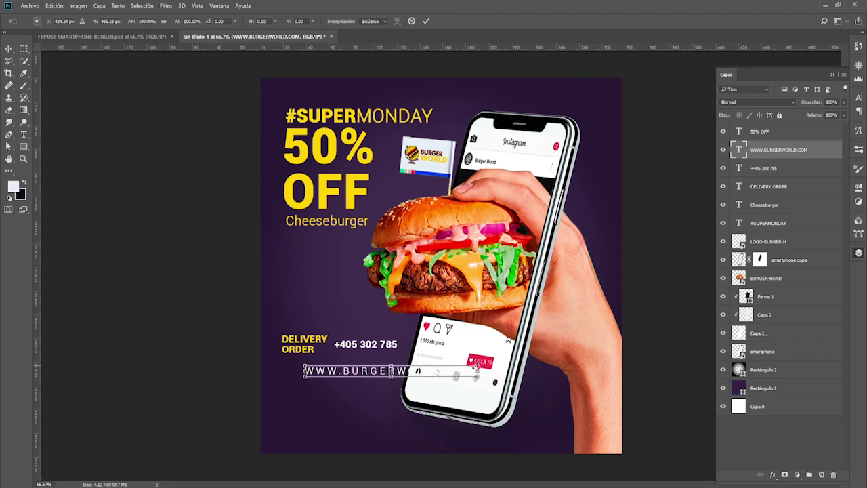
mouse_move(474, 371)
left_mouse_down()
mouse_move(381, 365)
mouse_move(399, 363)
left_mouse_up()
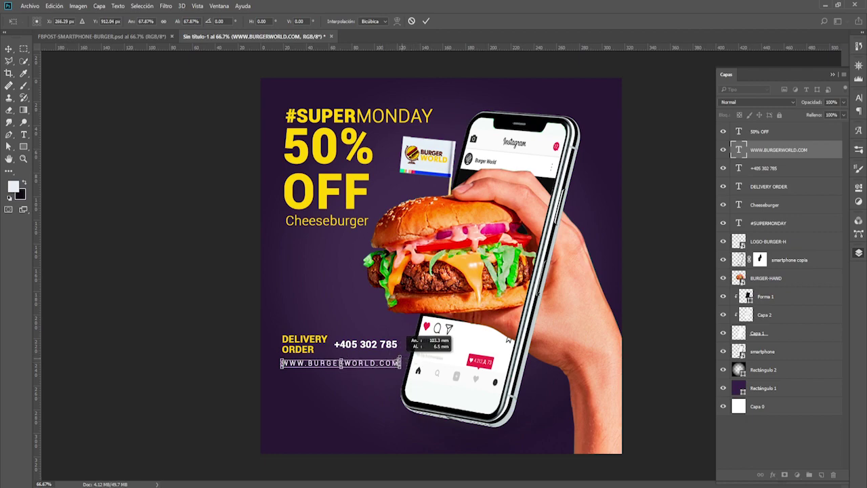
left_click(426, 21)
key("Up")
key("Up")
key("Up")
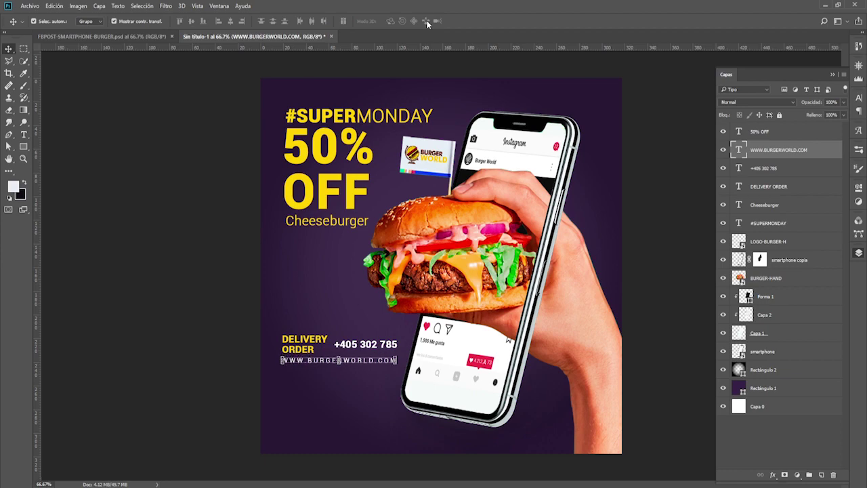
key("ctrl+h")
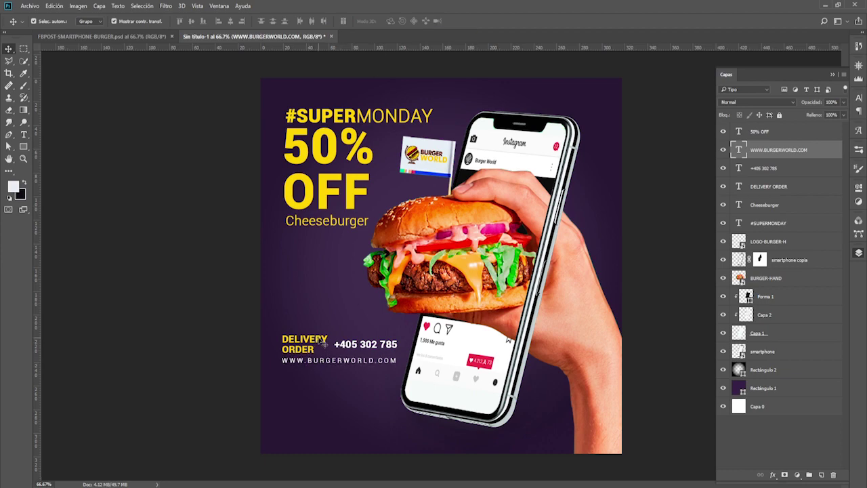
left_click(324, 344, "shift")
left_click(367, 348, "shift")
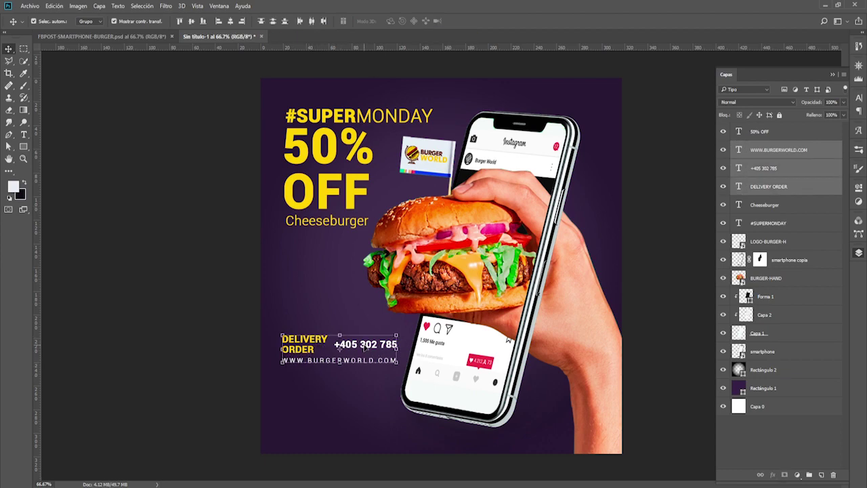
left_click(630, 338)
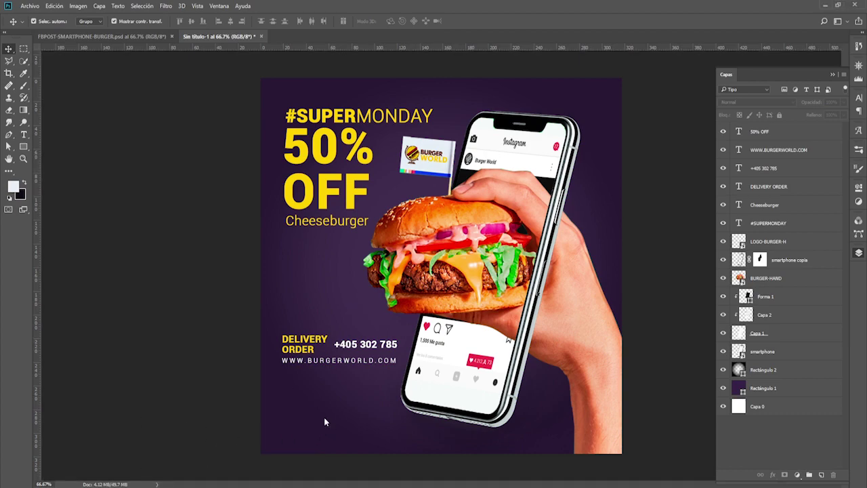
Step: Place LOGO-BURGUER-V small in the bottom-left corner, aligned with the text margin
left_click_drag(289, 439, 323, 416)
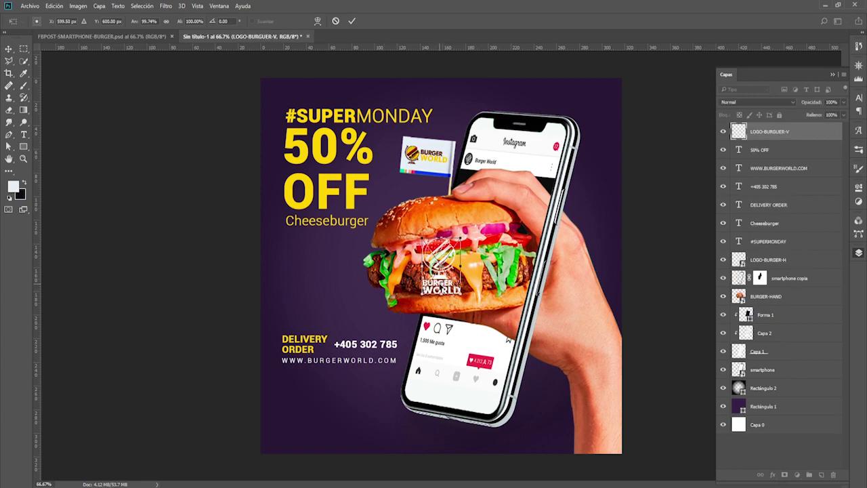
left_click_drag(453, 269, 319, 407)
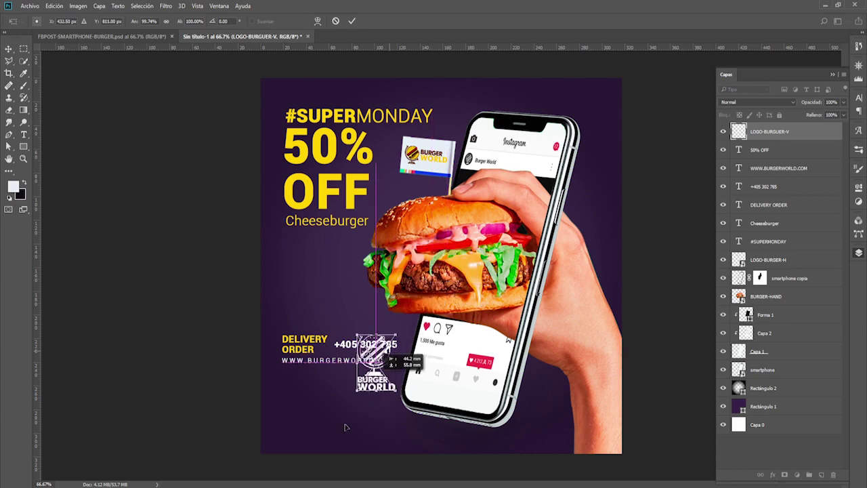
left_click_drag(317, 406, 316, 409)
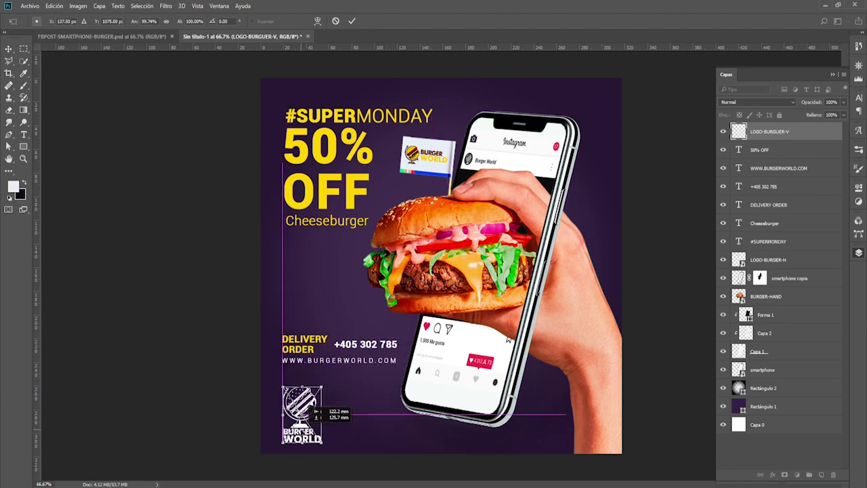
left_click_drag(317, 410, 312, 397)
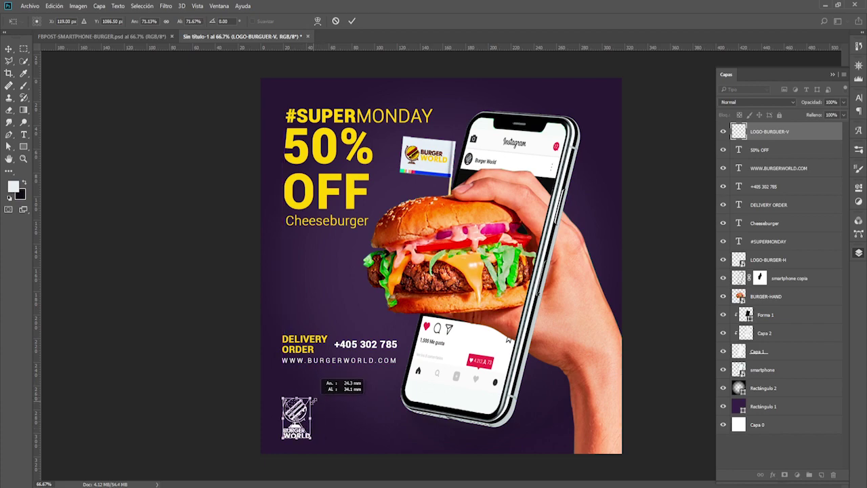
left_click(351, 23)
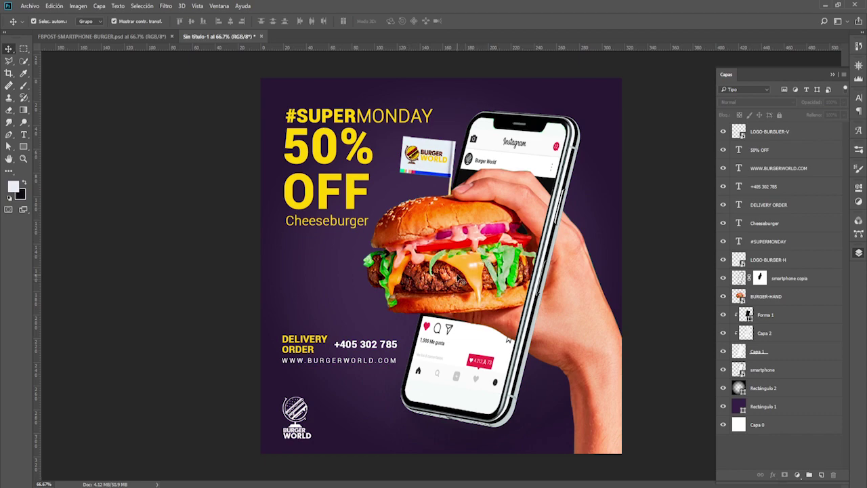
left_click(461, 279)
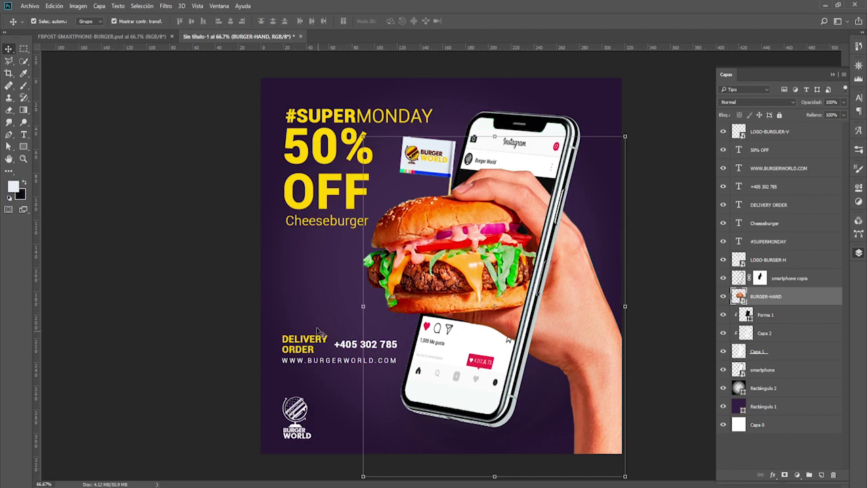
left_click(170, 268)
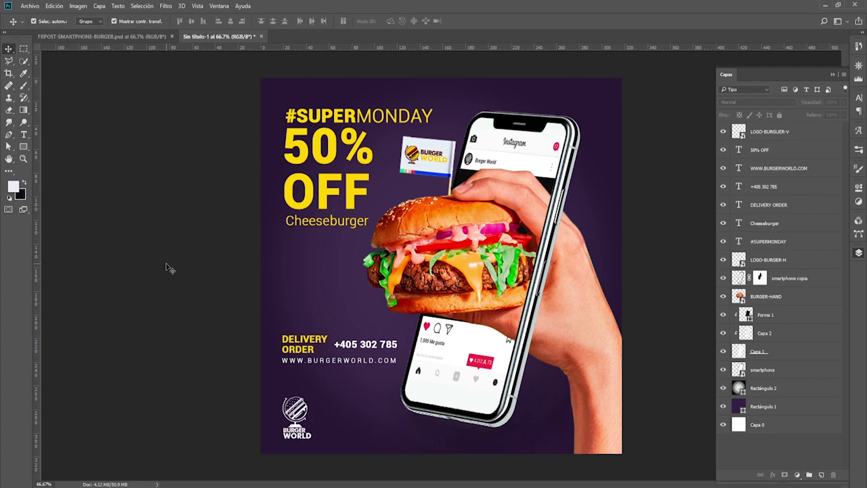